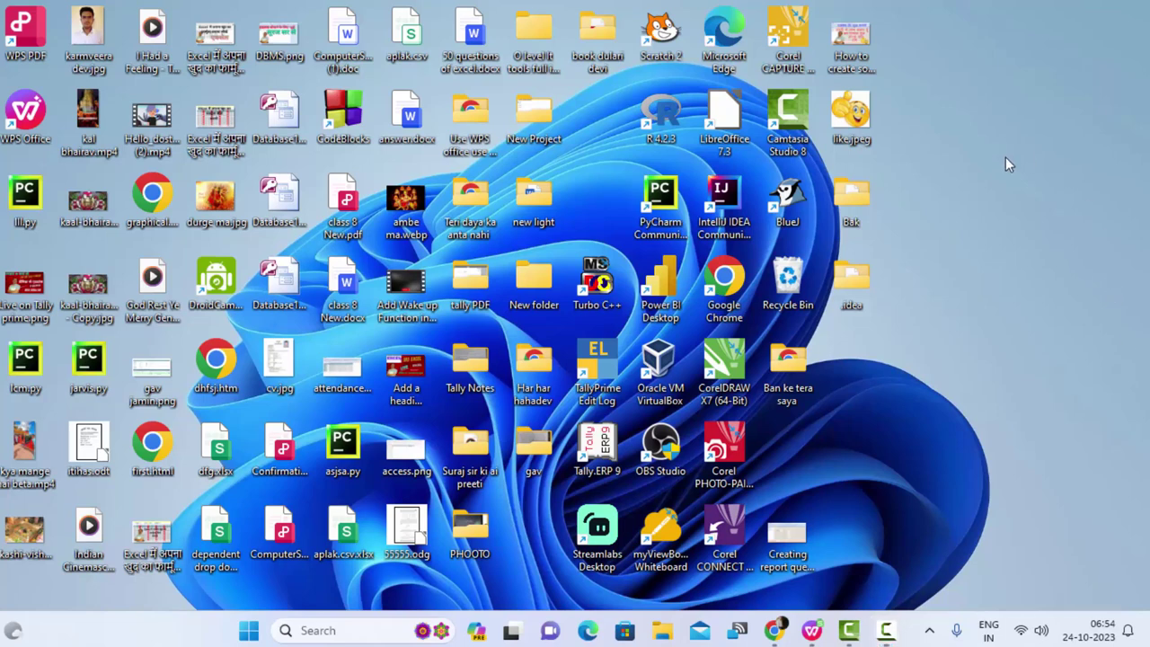
Refresh the Windows desktop twice from its right-click menu
{"action": "right_click", "coordinate": [1006, 188]}
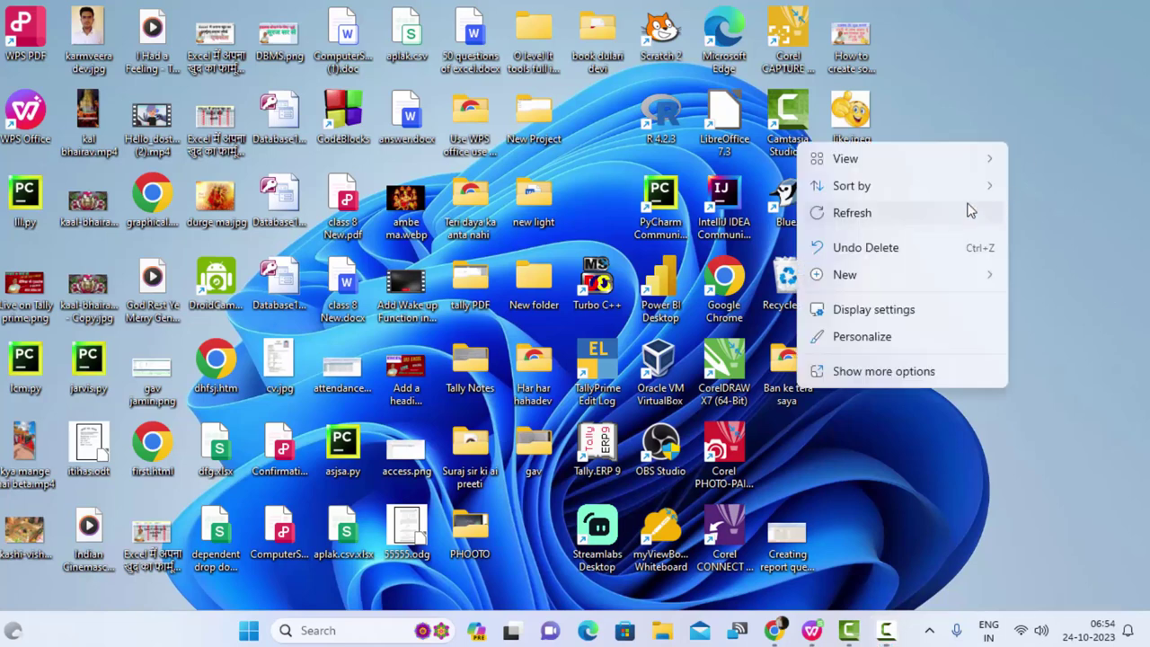
{"action": "left_click", "coordinate": [967, 204]}
{"action": "right_click", "coordinate": [1018, 208]}
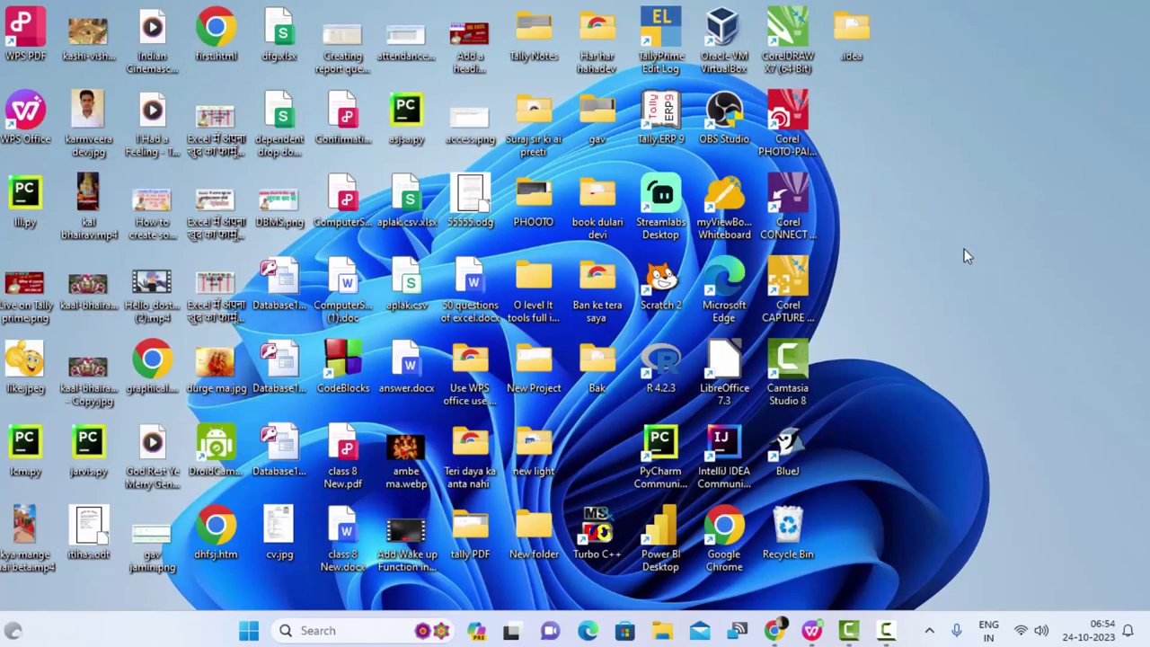
{"action": "left_click", "coordinate": [937, 277]}
Bring Book1 to the front and zoom the sheet to 150%
{"action": "left_click", "coordinate": [815, 634]}
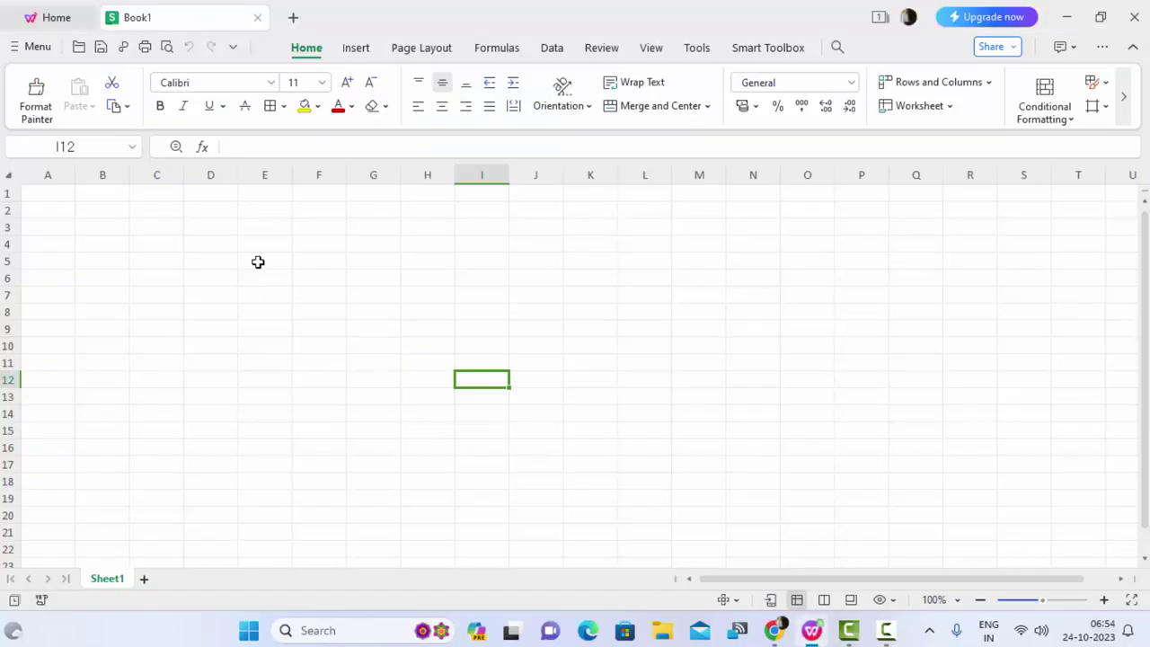
{"action": "left_click", "coordinate": [1103, 600]}
{"action": "left_click", "coordinate": [1103, 600]}
{"action": "left_click", "coordinate": [1103, 600]}
{"action": "left_click", "coordinate": [1103, 600]}
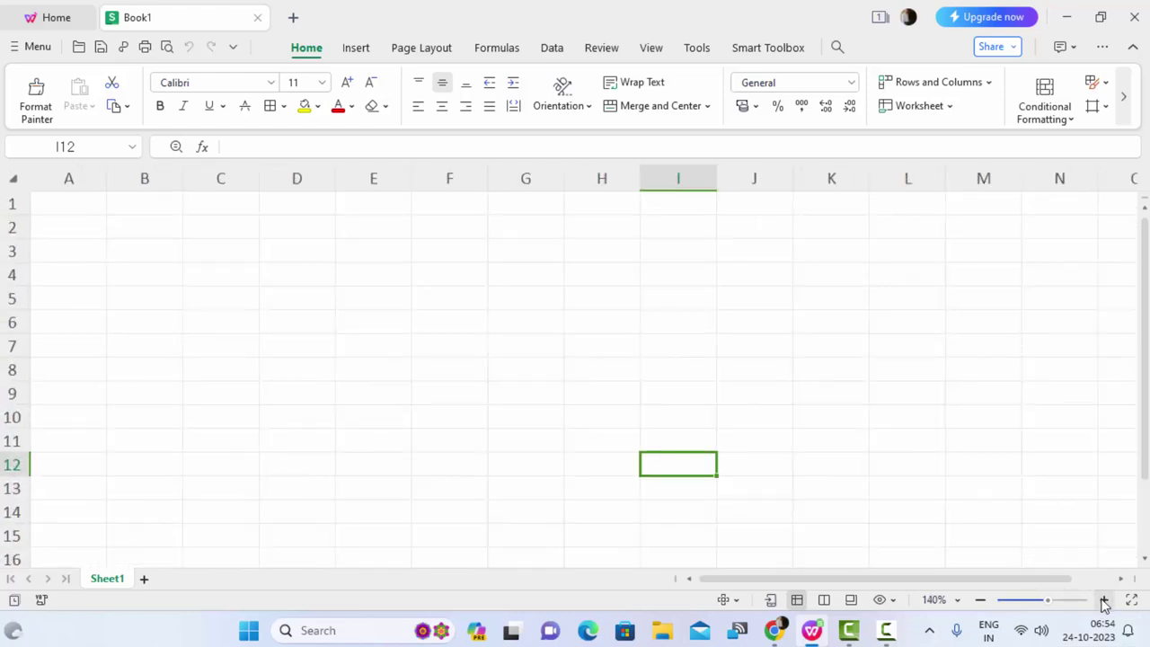
{"action": "left_click", "coordinate": [1104, 600]}
Enter the 'Name of Product' heading in C1 and autofit column C to it
{"action": "left_click", "coordinate": [263, 208]}
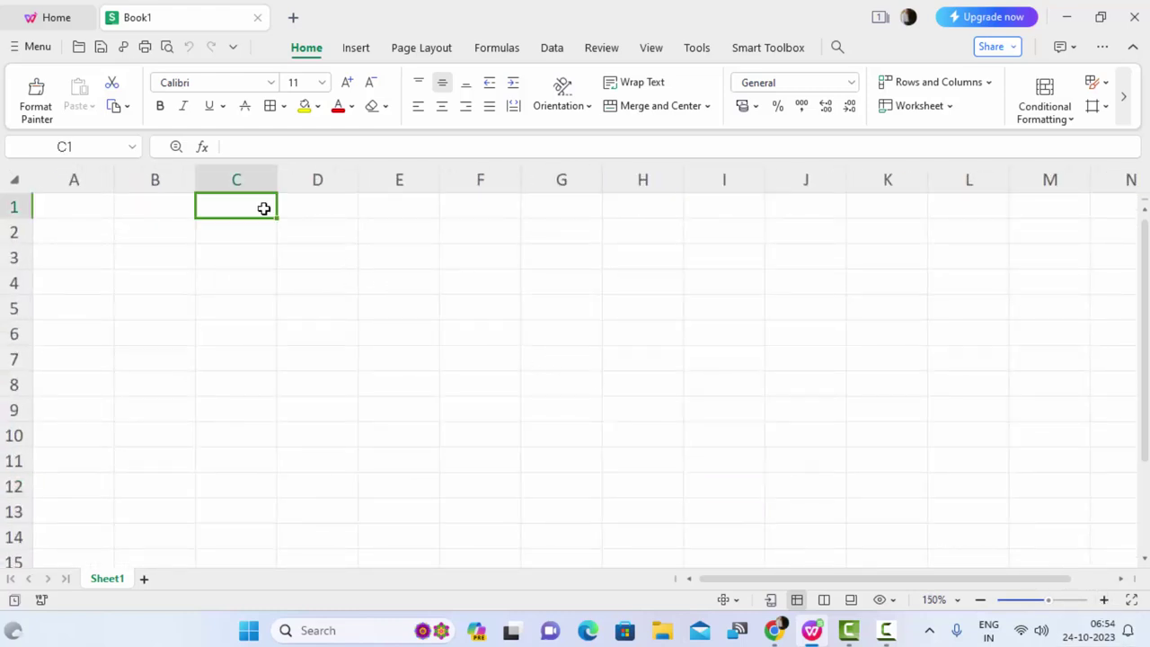
{"action": "type", "text": "Na"}
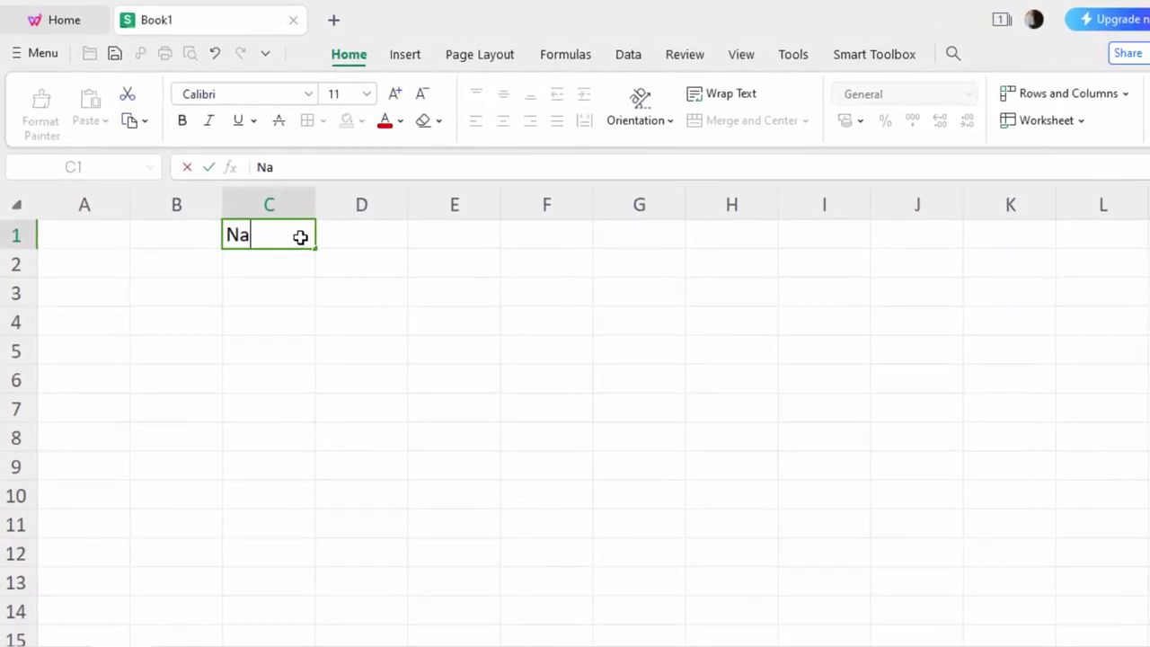
{"action": "type", "text": "me of Product"}
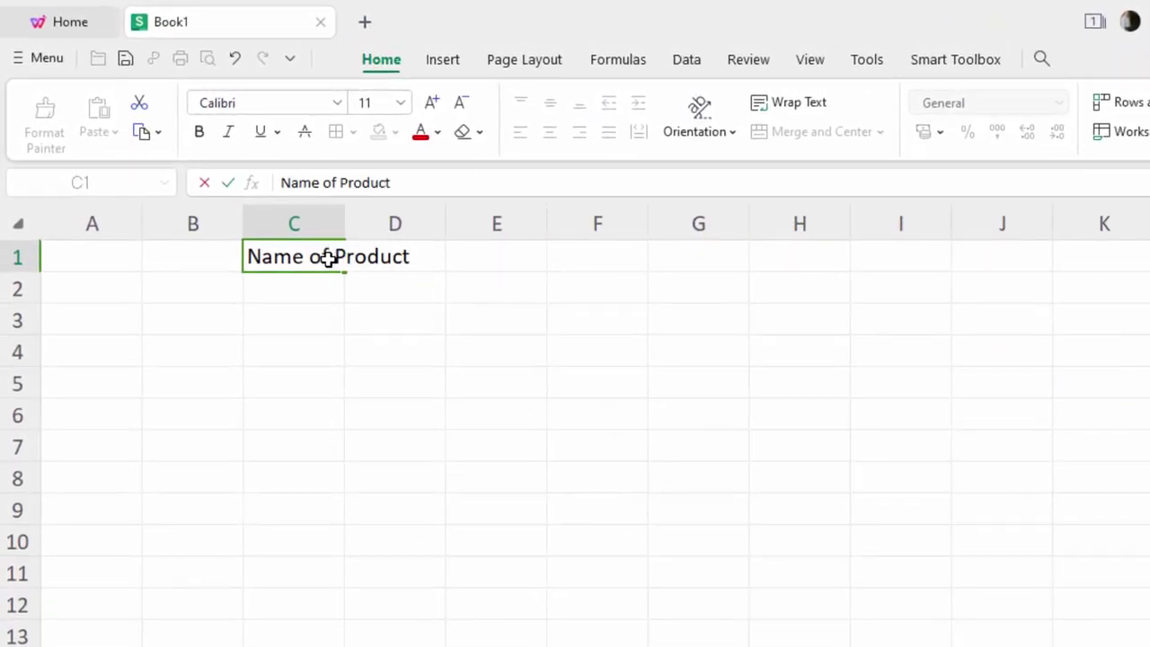
{"action": "left_click", "coordinate": [352, 296]}
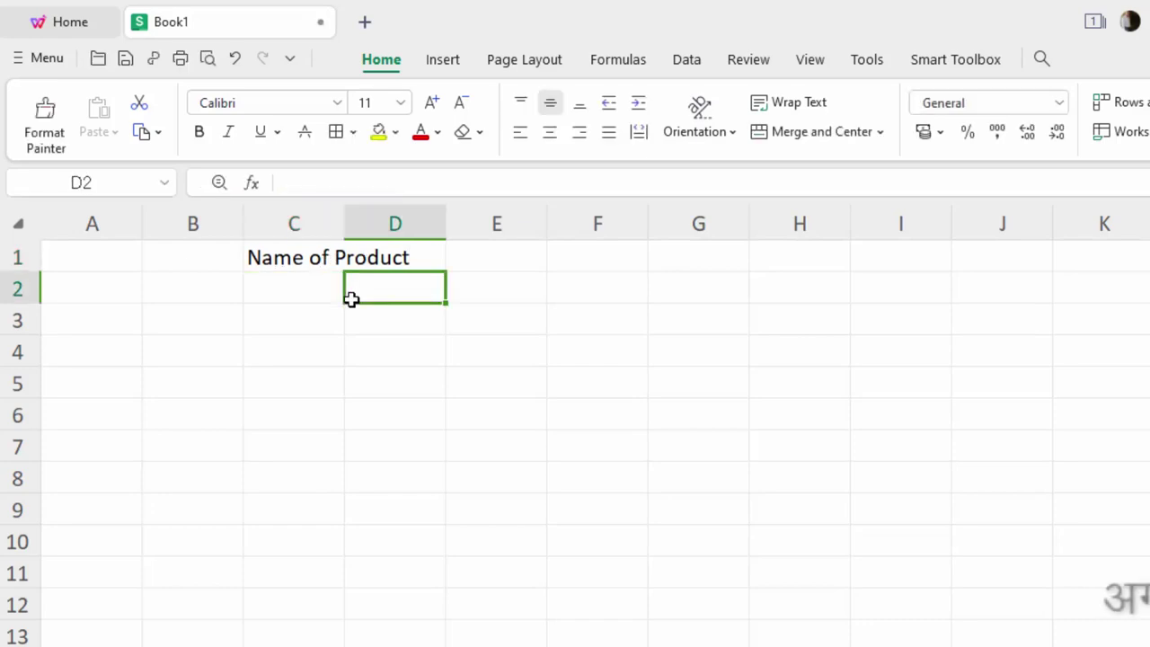
{"action": "double_click", "coordinate": [345, 228]}
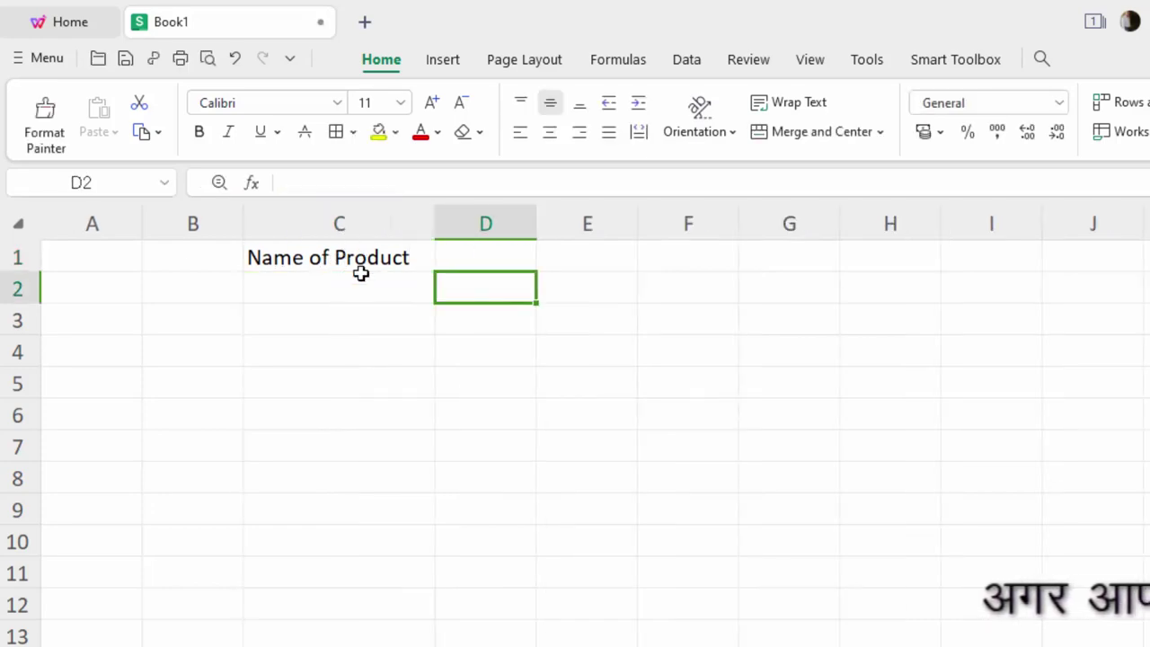
Add Price, Unit and Total headings in D1:F1 and label J4 'Tax'
{"action": "left_click", "coordinate": [459, 263]}
{"action": "type", "text": "Pric"}
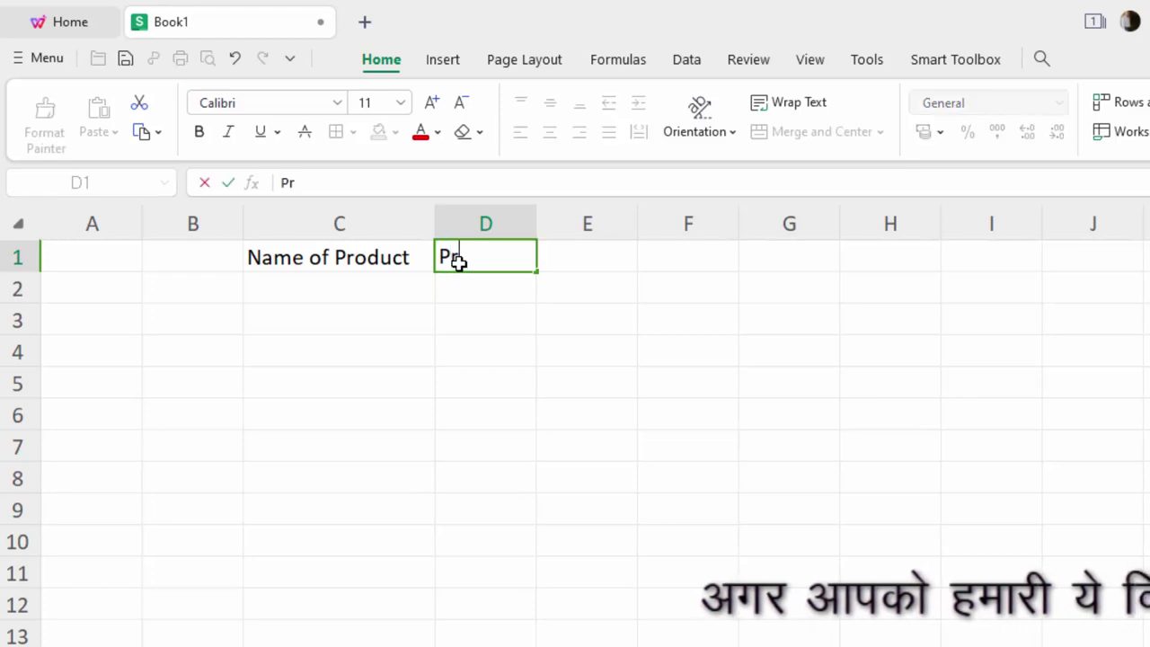
{"action": "type", "text": "e"}
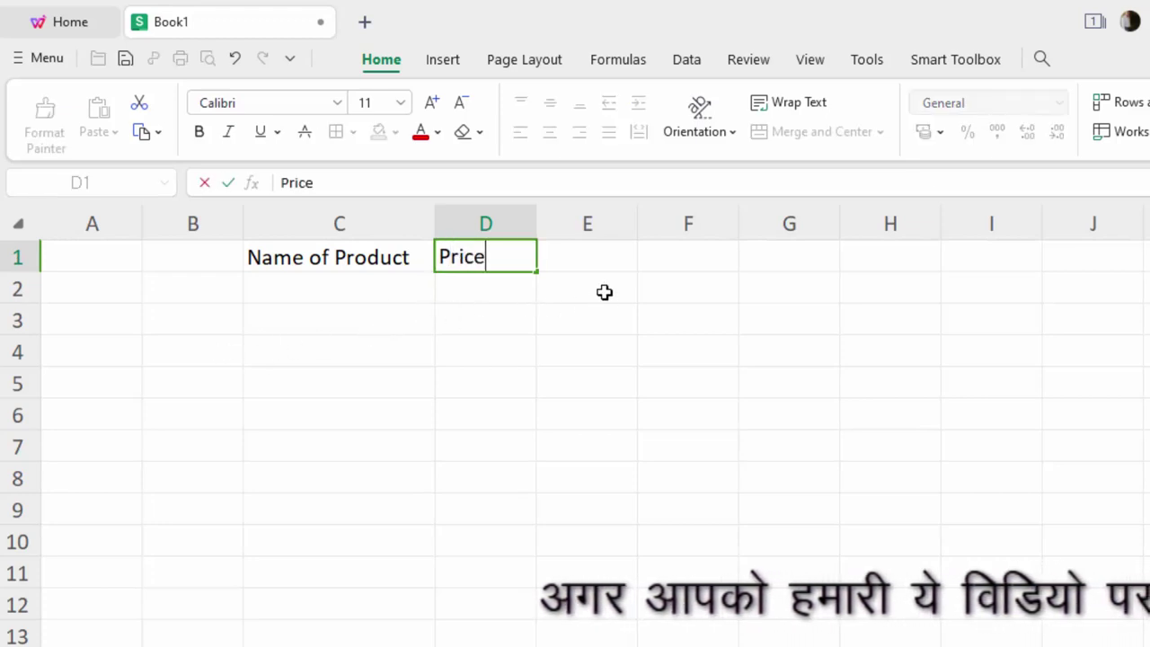
{"action": "left_click", "coordinate": [631, 244]}
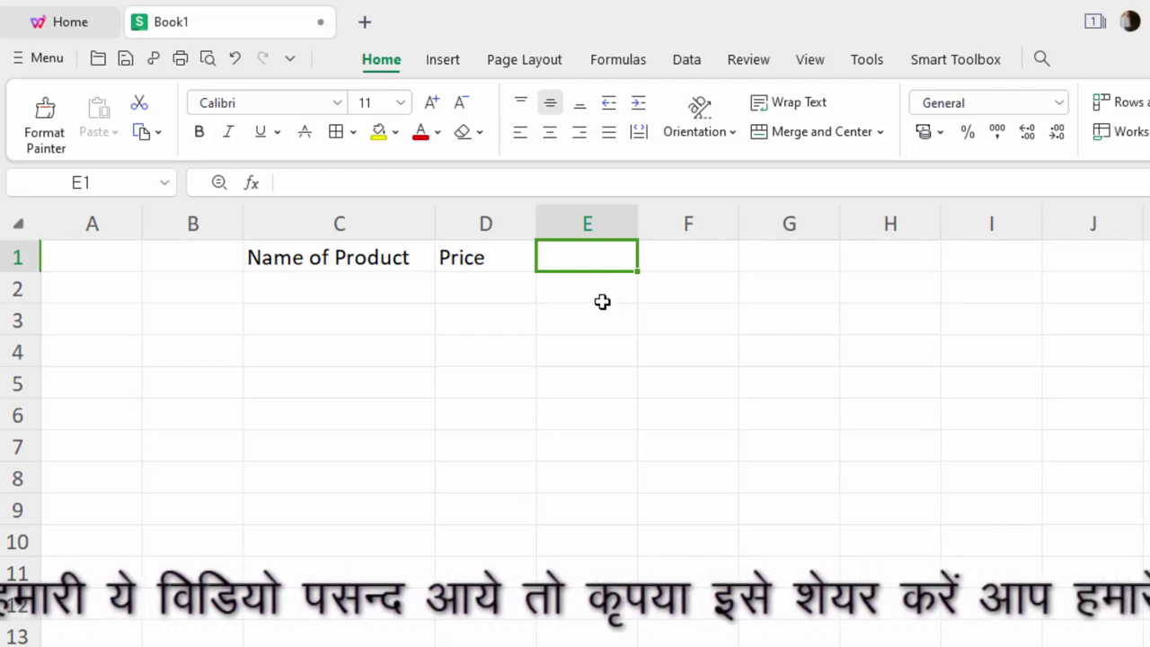
{"action": "type", "text": "Unit"}
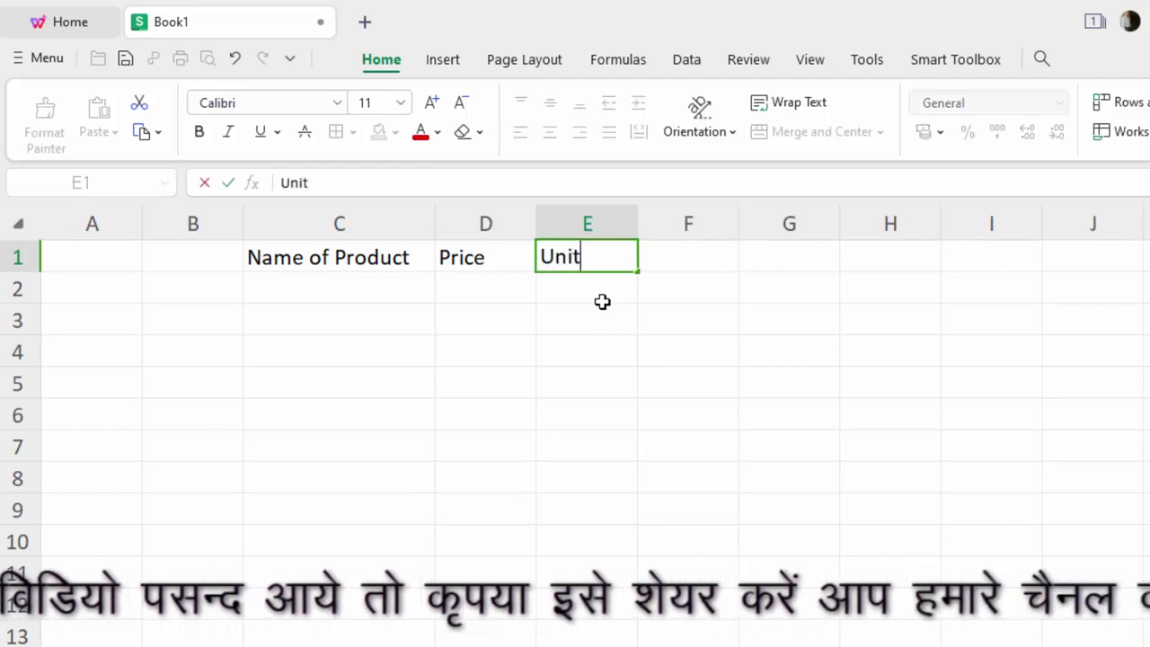
{"action": "key", "text": "Tab"}
{"action": "type", "text": "To"}
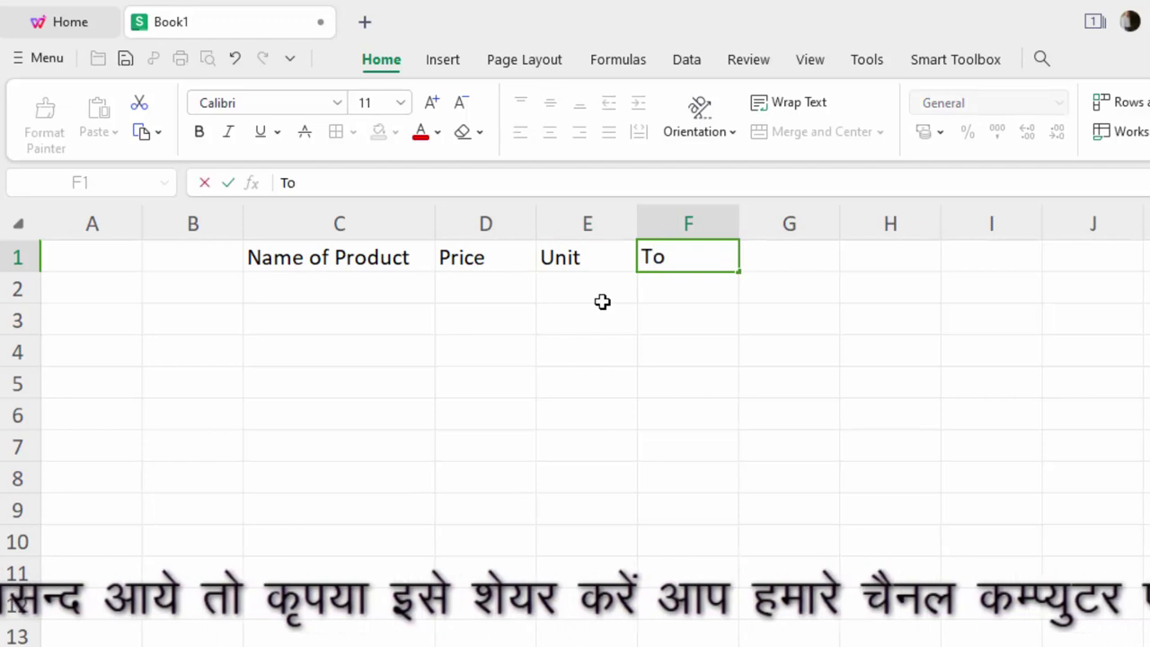
{"action": "type", "text": "tal"}
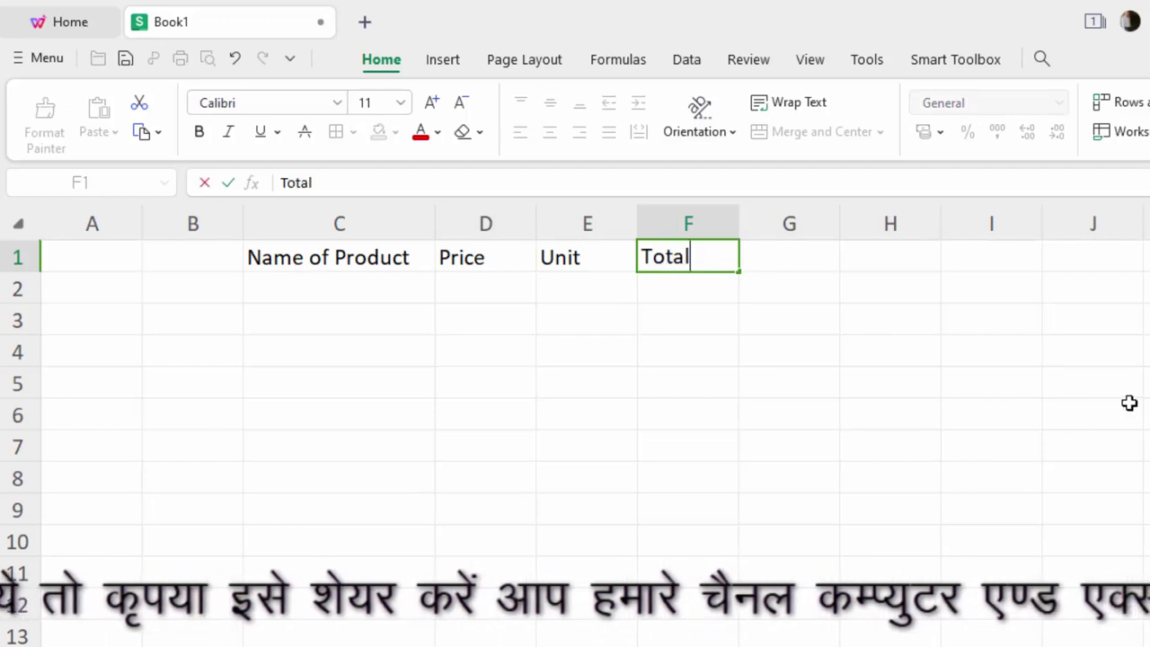
{"action": "left_click", "coordinate": [1104, 351]}
{"action": "type", "text": "Tax"}
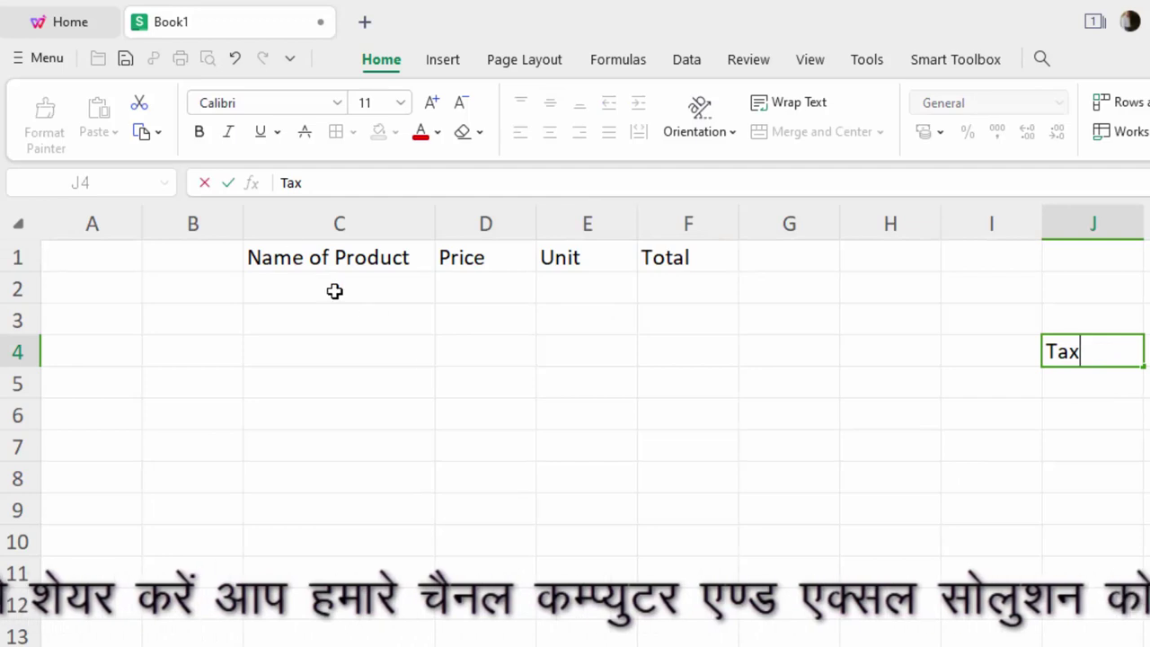
{"action": "left_click", "coordinate": [334, 290]}
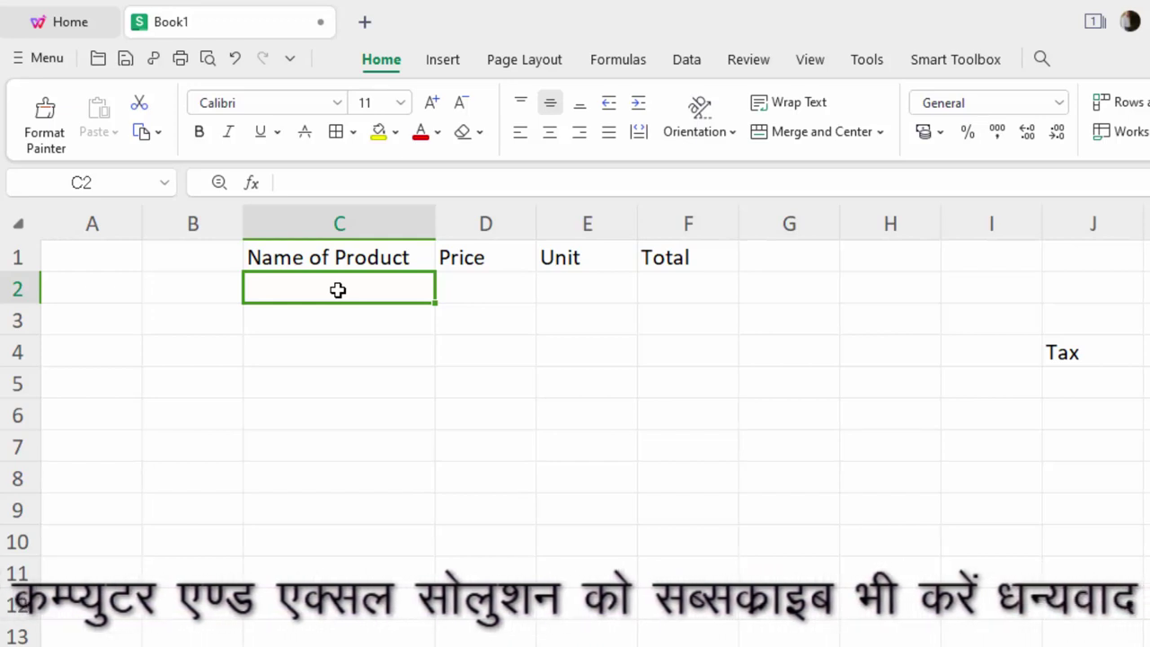
Give the product-name cells a List validation with source Keyboard,Mouse,CPU,Laptop,Desktop,Charger
{"action": "left_click_drag", "start_coordinate": [335, 296], "coordinate": [297, 482]}
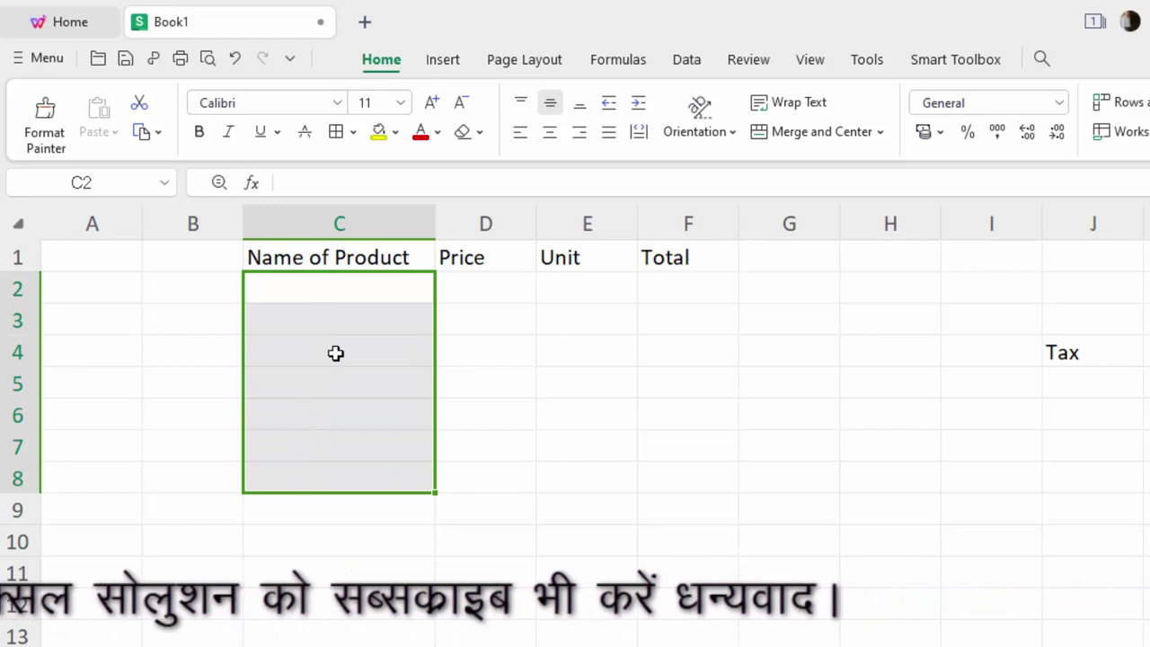
{"action": "left_click", "coordinate": [688, 63]}
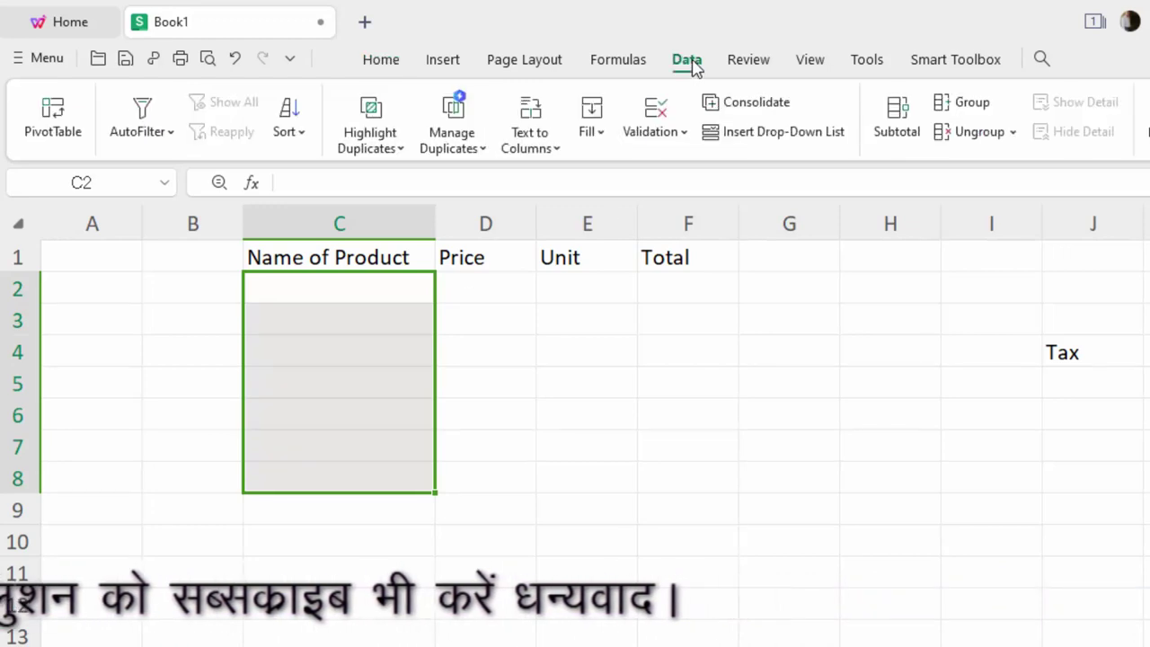
{"action": "left_click", "coordinate": [662, 144]}
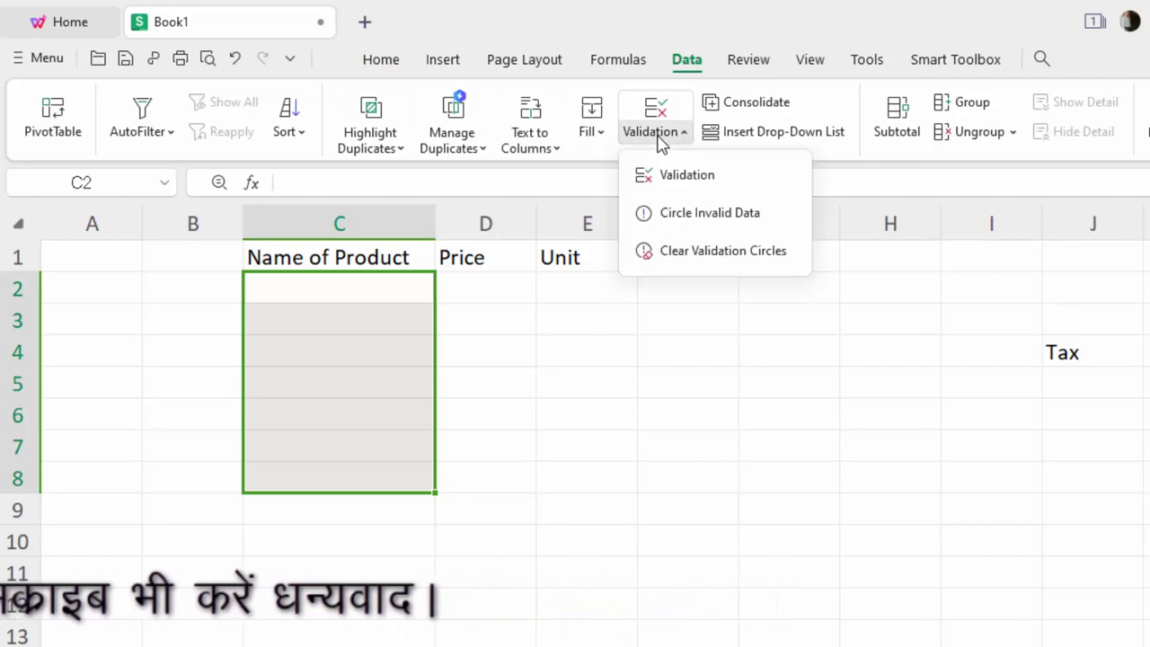
{"action": "left_click", "coordinate": [689, 179]}
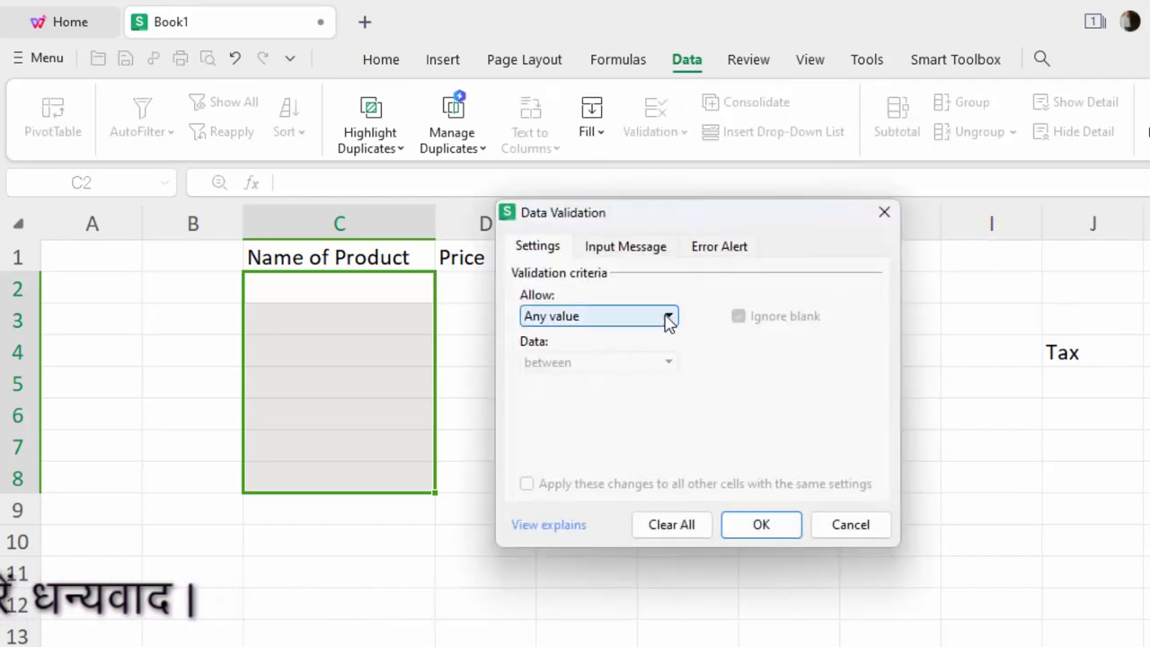
{"action": "left_click", "coordinate": [666, 315]}
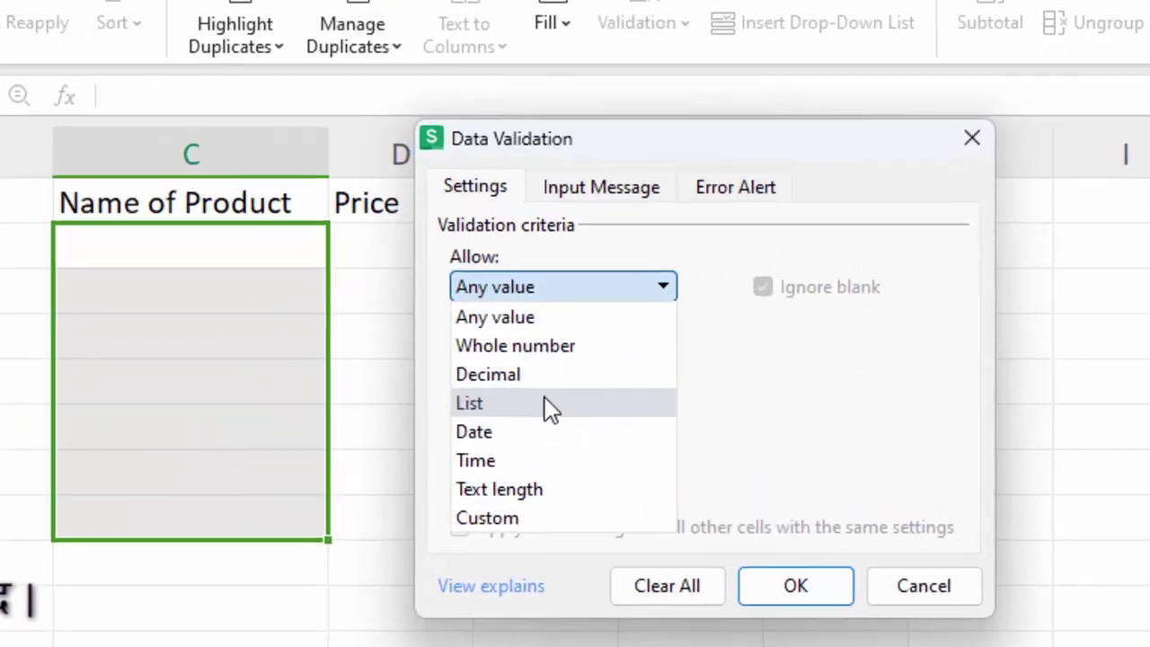
{"action": "left_click", "coordinate": [541, 402]}
{"action": "type", "text": "Keyboard,M"}
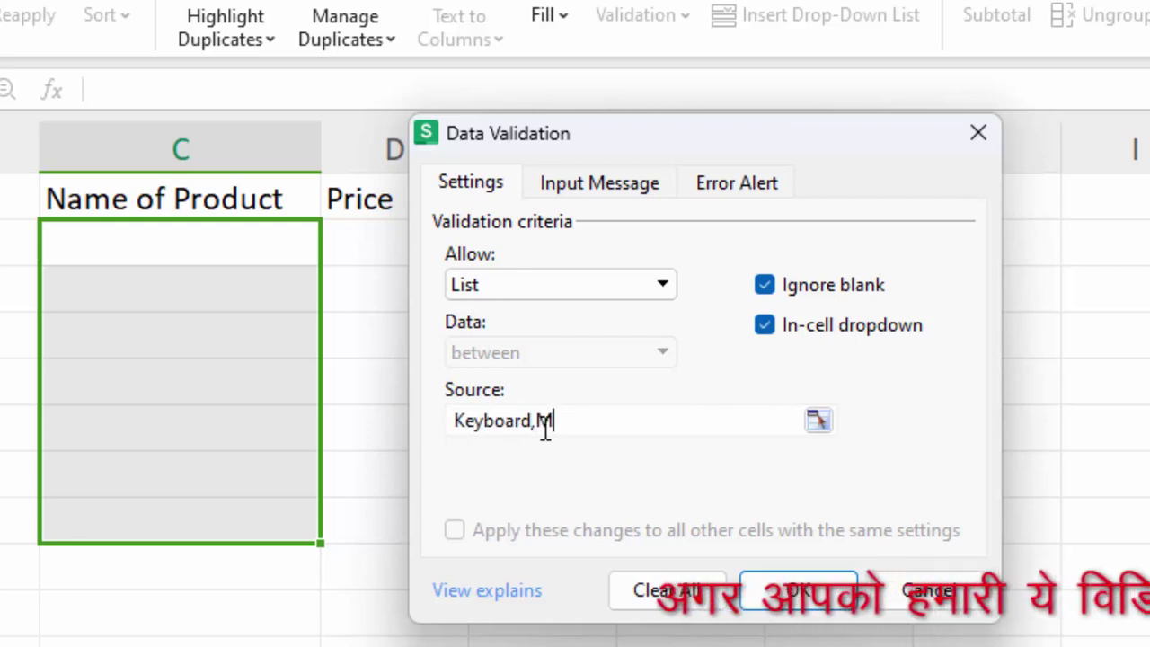
{"action": "type", "text": "ouse,"}
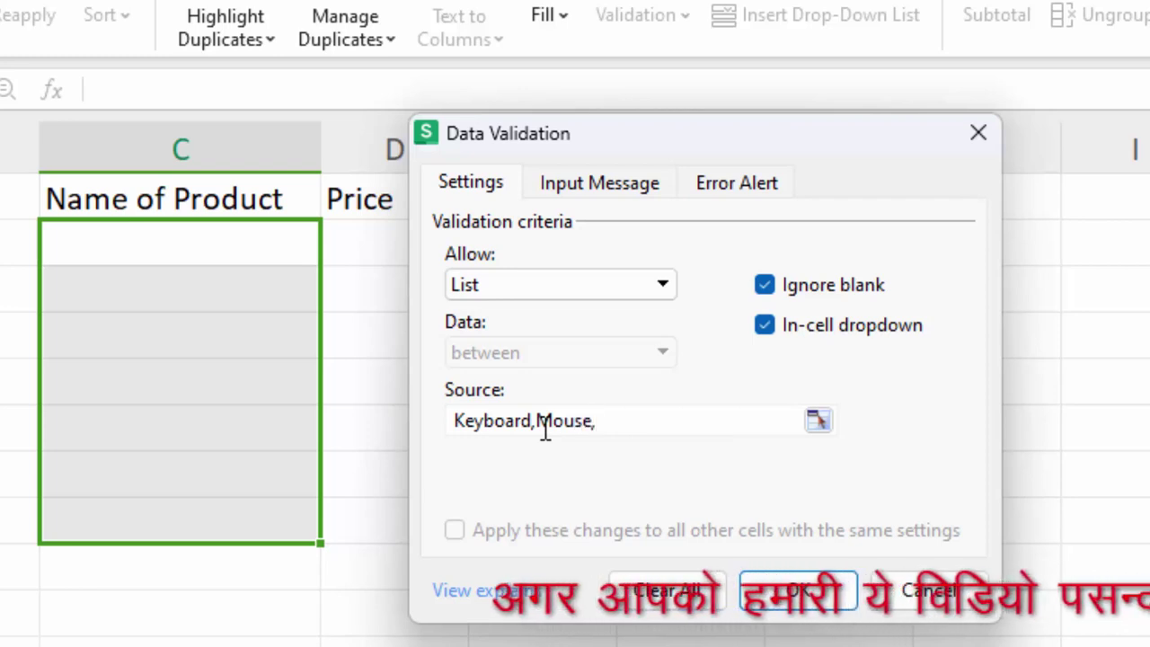
{"action": "type", "text": "CP"}
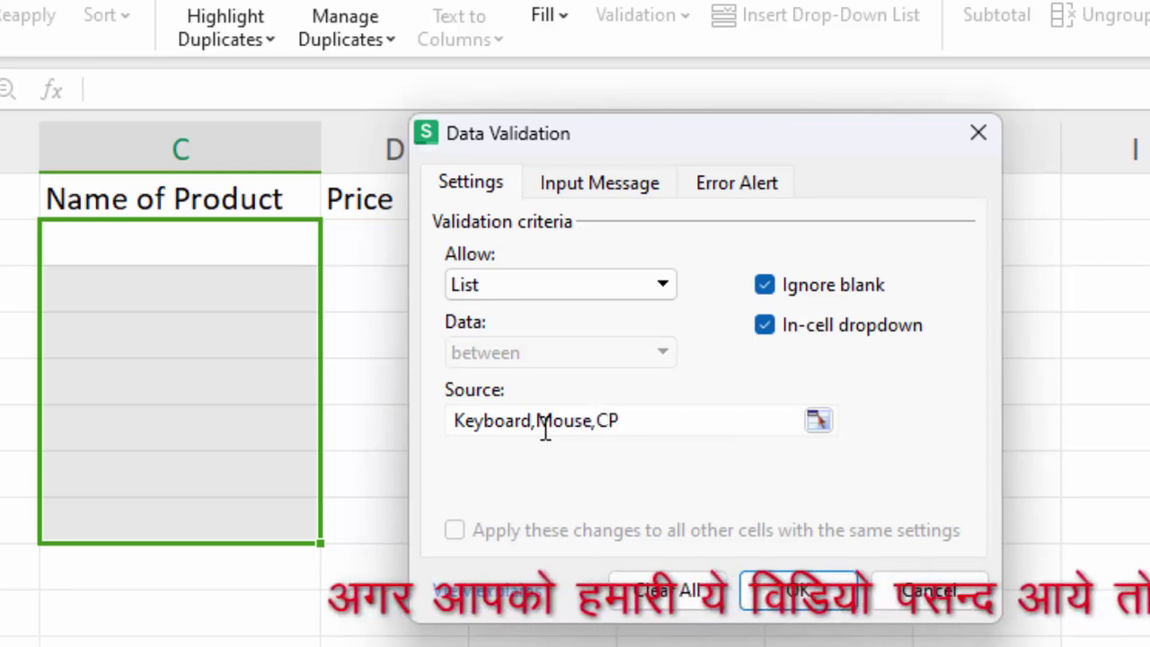
{"action": "type", "text": "U,La"}
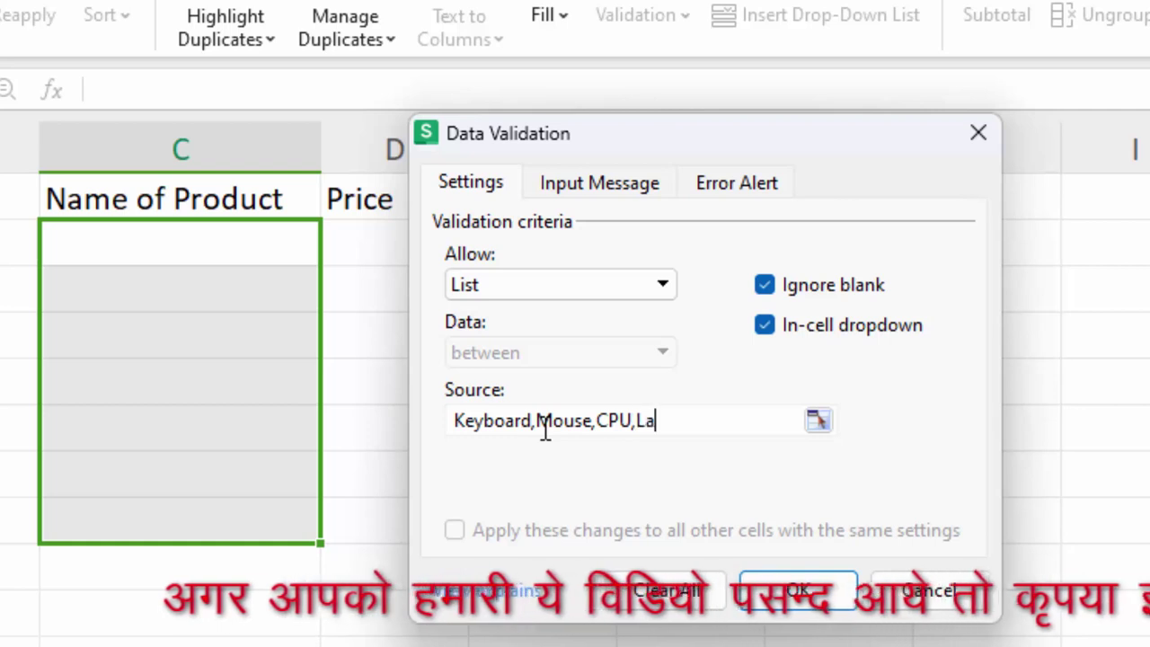
{"action": "type", "text": "ptop,"}
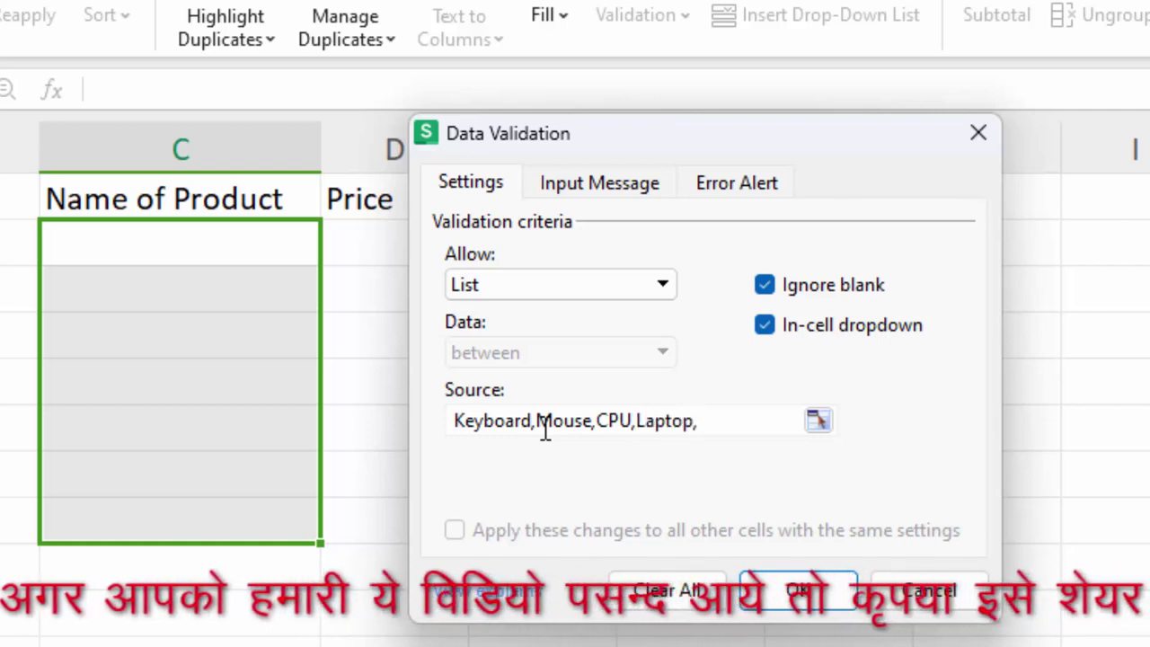
{"action": "type", "text": "Deskto"}
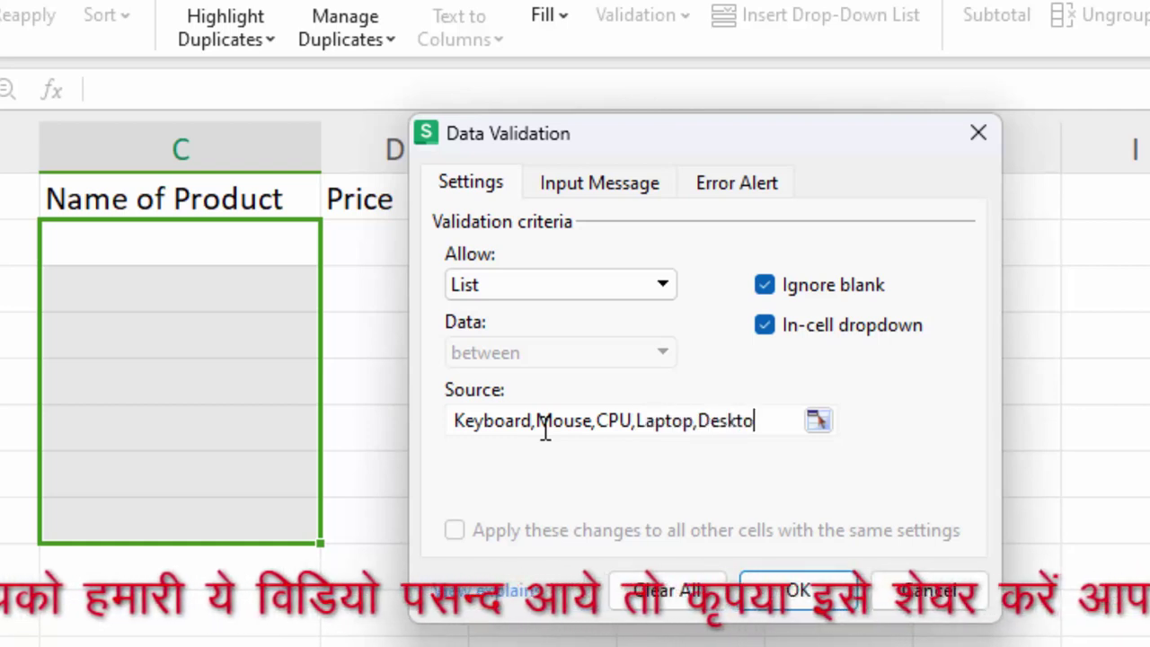
{"action": "type", "text": "p,"}
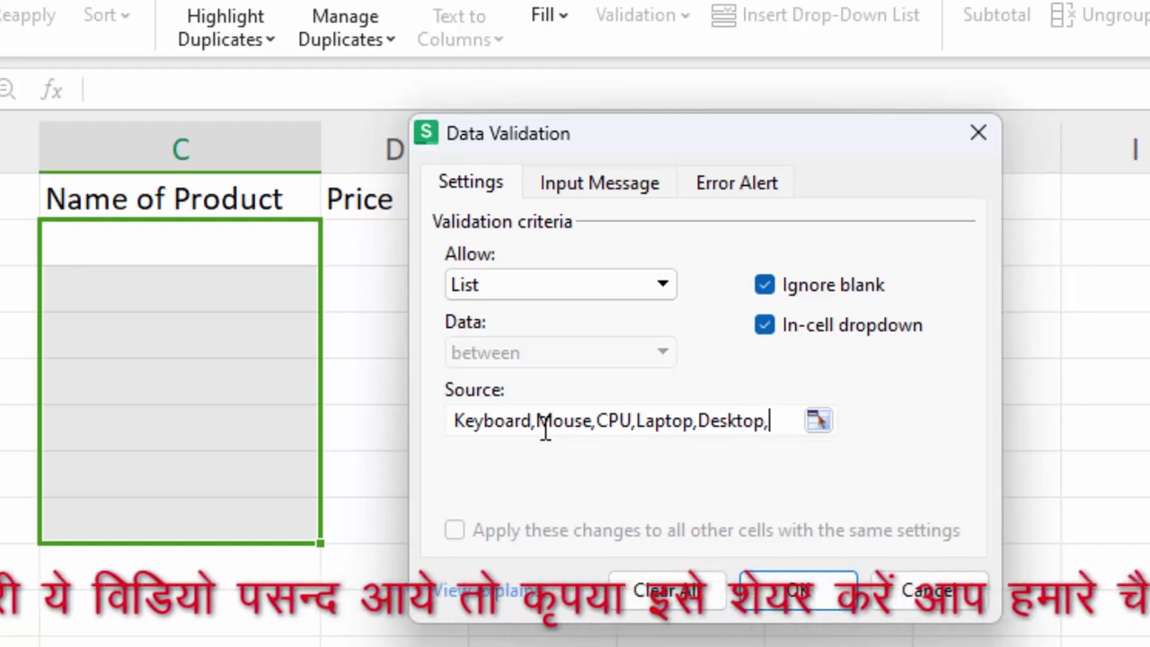
{"action": "type", "text": "Cha"}
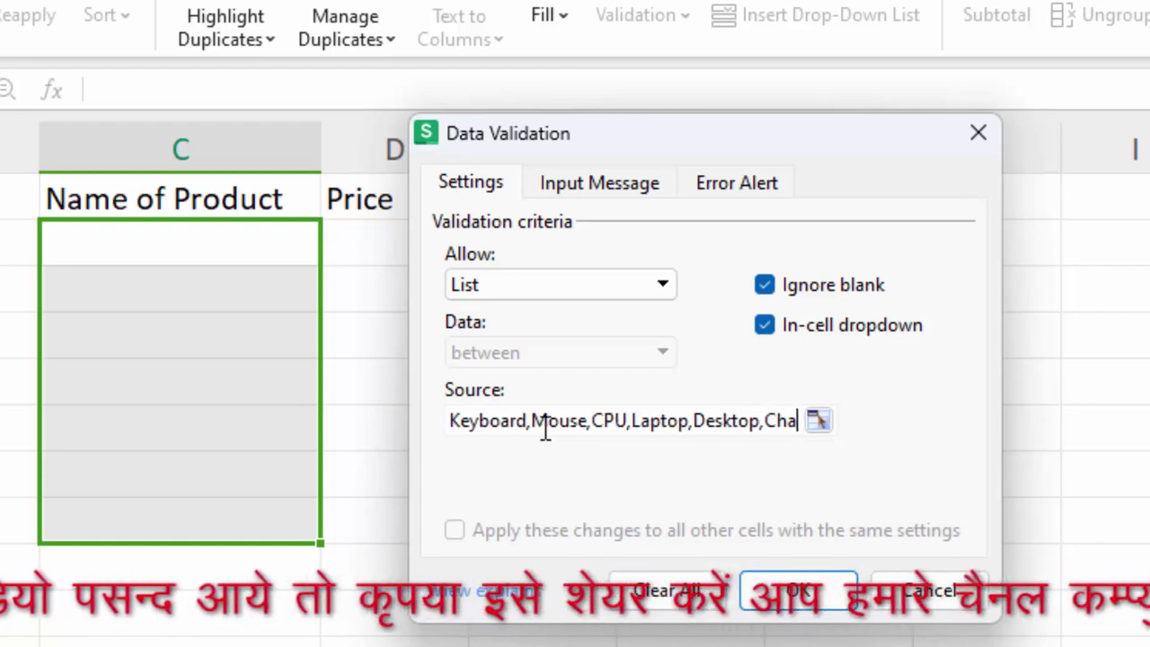
{"action": "type", "text": "rger"}
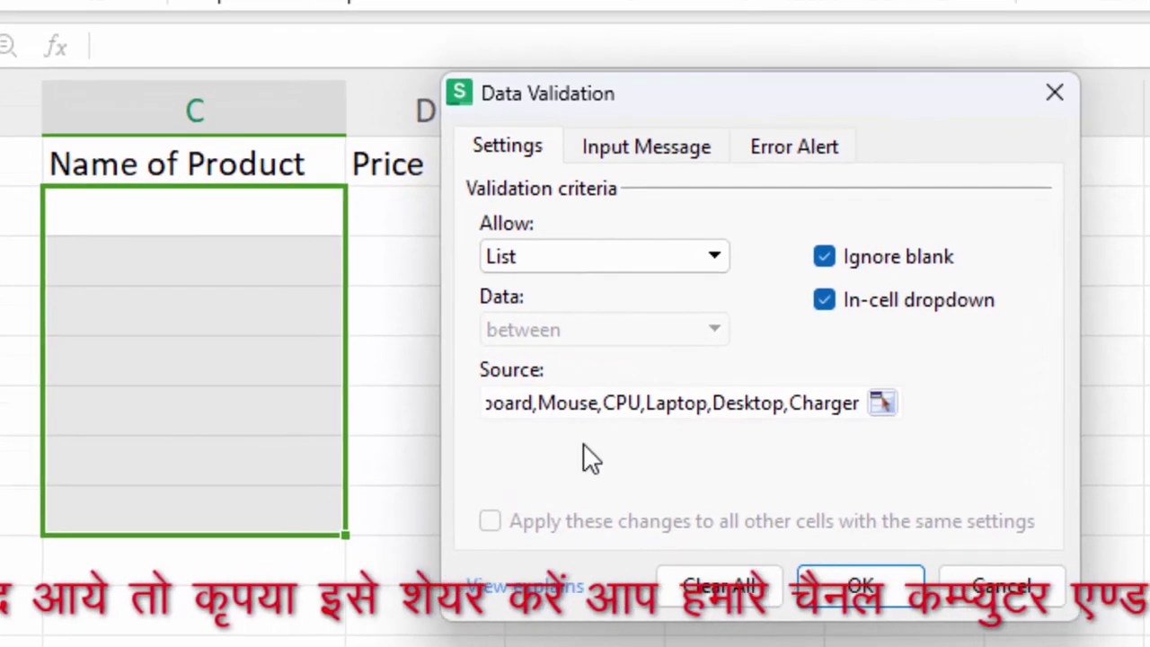
Confirm the validation rule and pick Keyboard, Mouse, CPU and Laptop from the first four dropdowns
{"action": "left_click", "coordinate": [859, 586]}
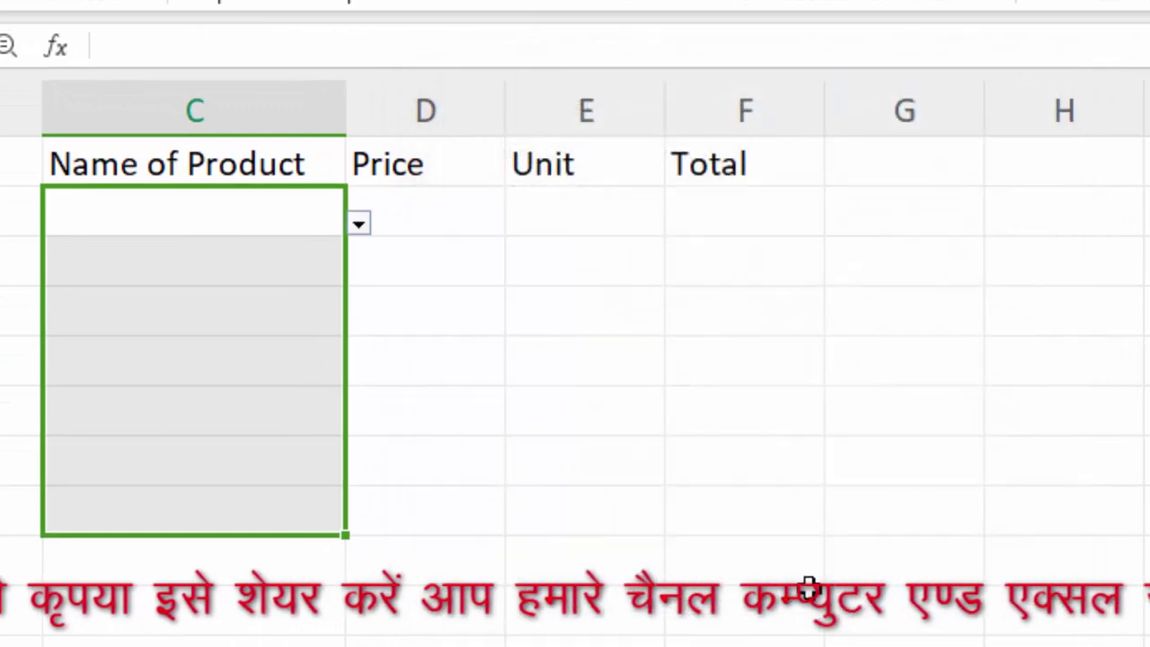
{"action": "left_click", "coordinate": [359, 225]}
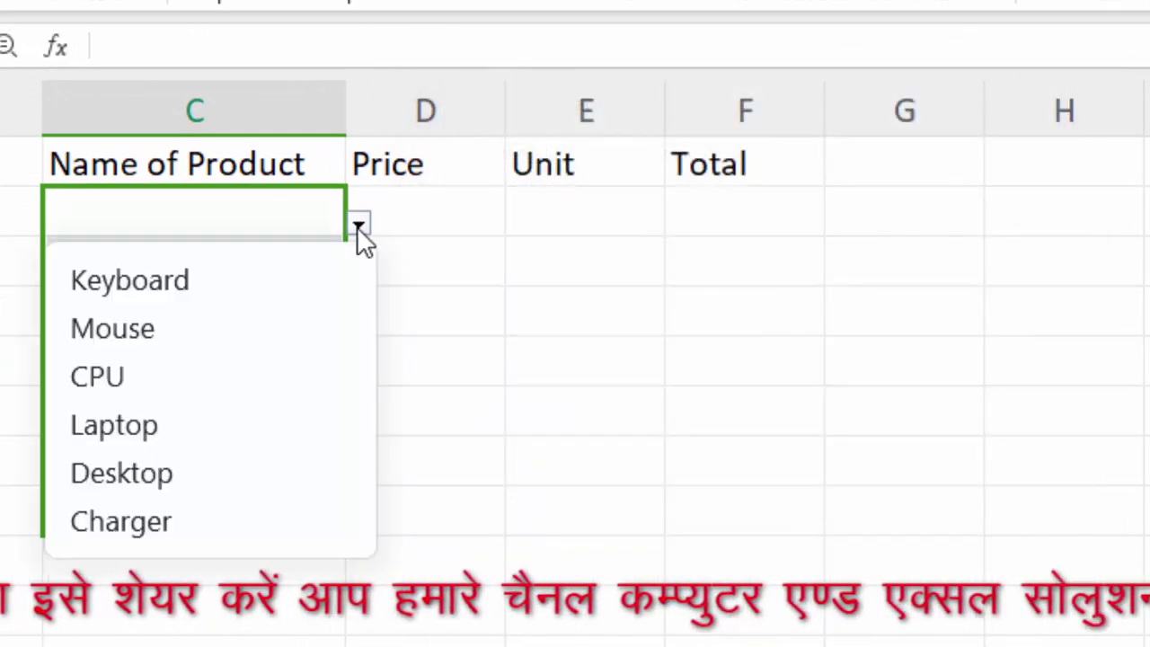
{"action": "left_click", "coordinate": [289, 270]}
{"action": "left_click", "coordinate": [272, 266]}
{"action": "left_click", "coordinate": [359, 273]}
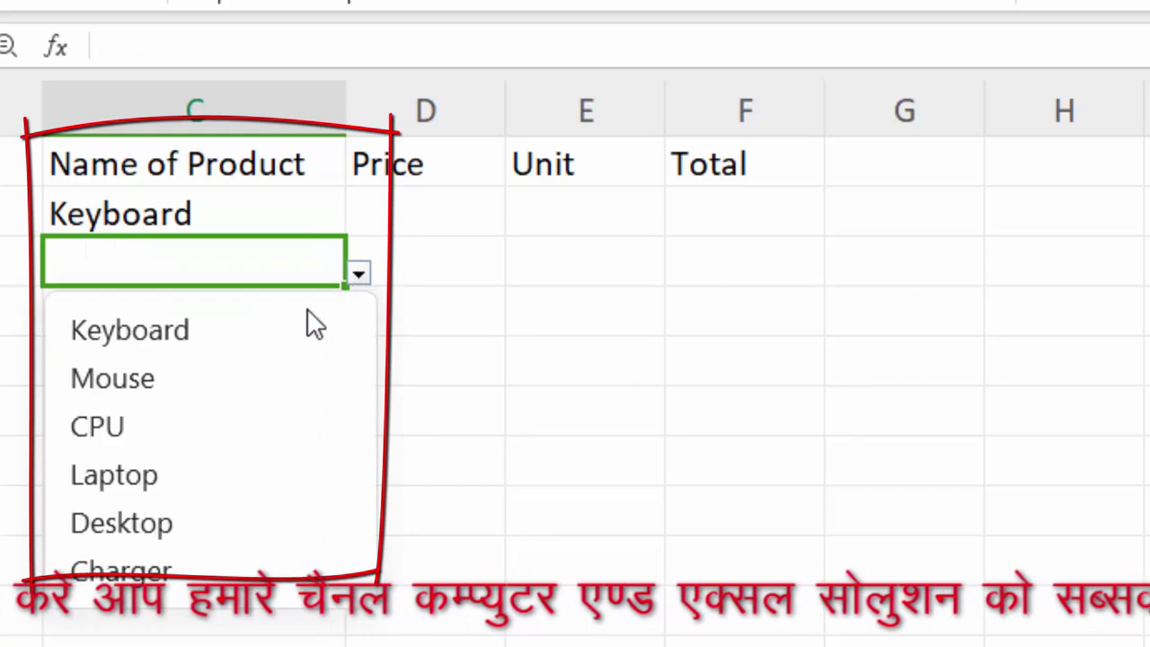
{"action": "left_click", "coordinate": [272, 378]}
{"action": "left_click", "coordinate": [365, 326]}
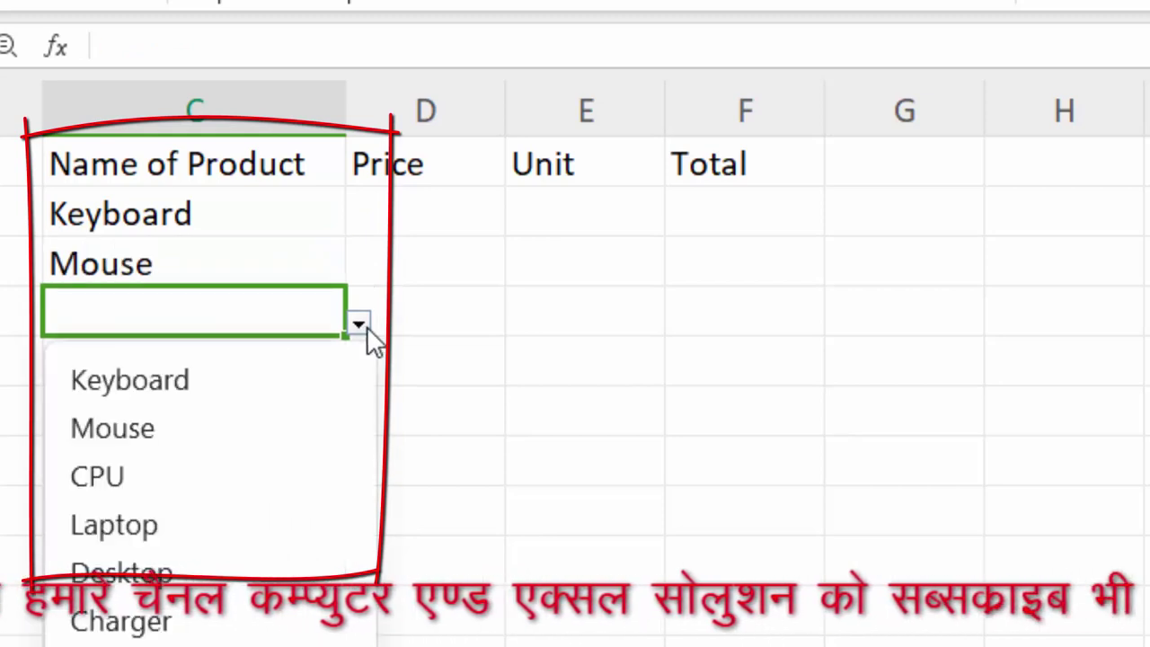
{"action": "left_click", "coordinate": [251, 472]}
{"action": "left_click", "coordinate": [272, 364]}
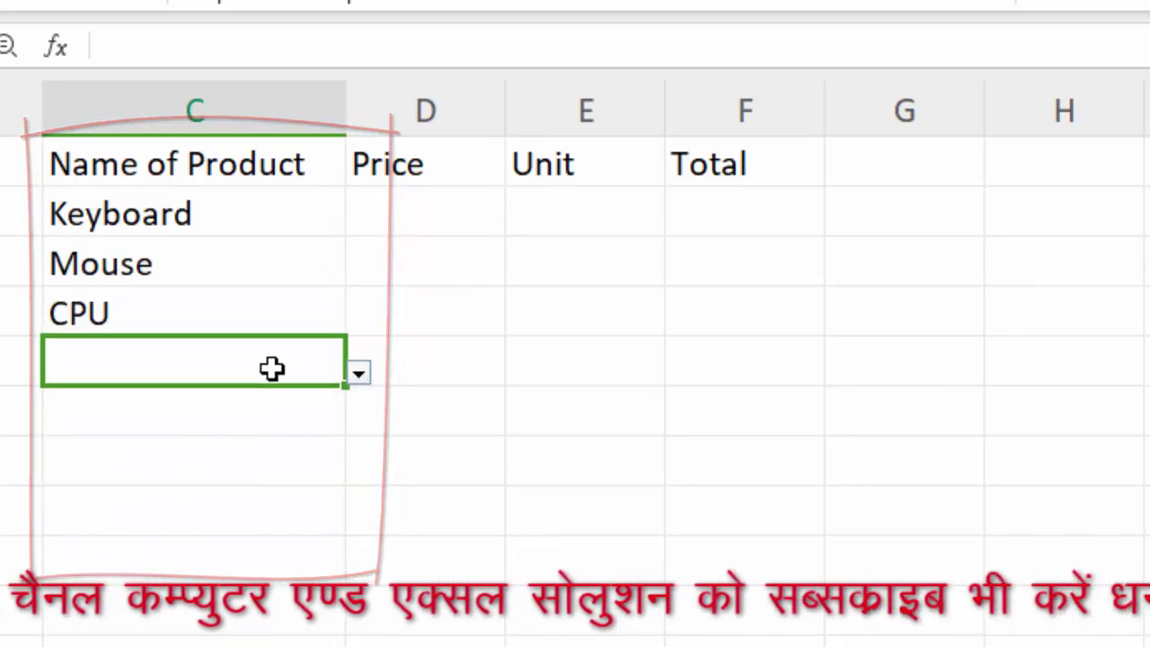
{"action": "left_click", "coordinate": [358, 376]}
{"action": "left_click", "coordinate": [243, 572]}
Pick Desktop, Charger and Desktop from the dropdowns for the remaining three product rows
{"action": "left_click", "coordinate": [263, 411]}
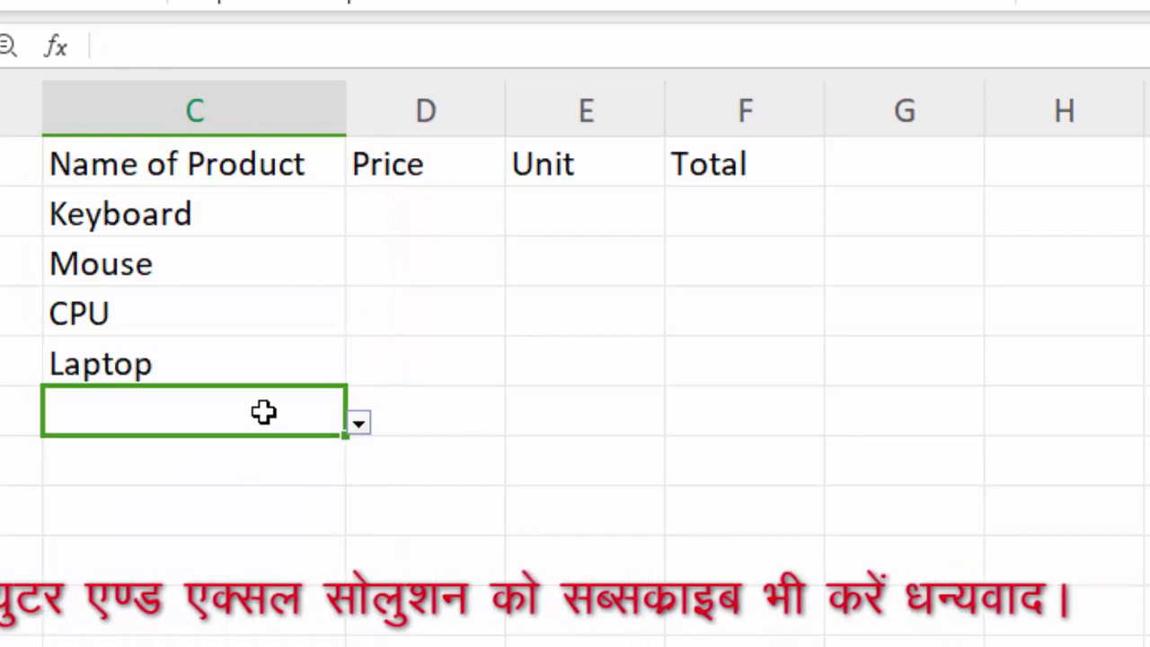
{"action": "left_click", "coordinate": [359, 423]}
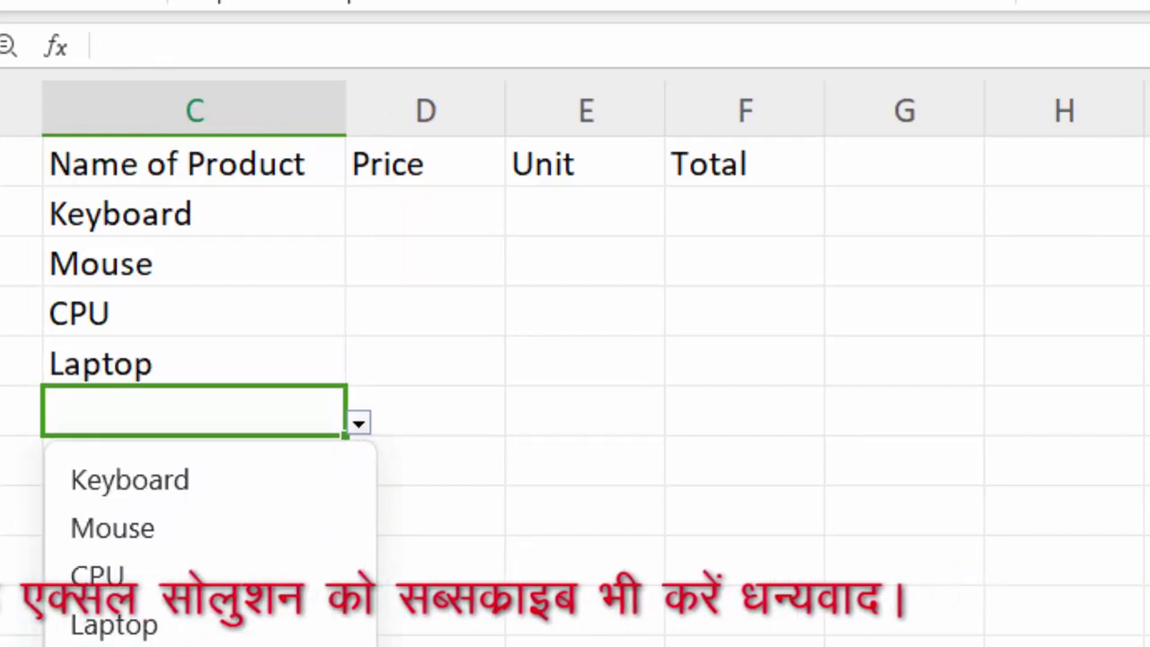
{"action": "left_click", "coordinate": [229, 620]}
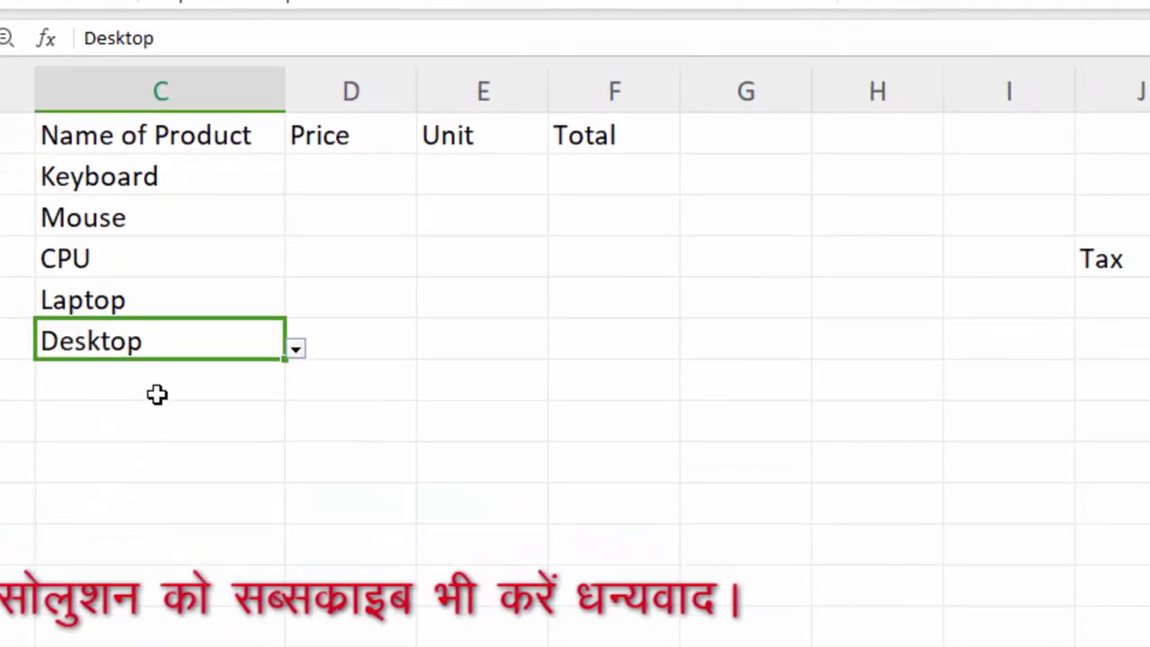
{"action": "left_click", "coordinate": [157, 395]}
{"action": "left_click", "coordinate": [295, 392]}
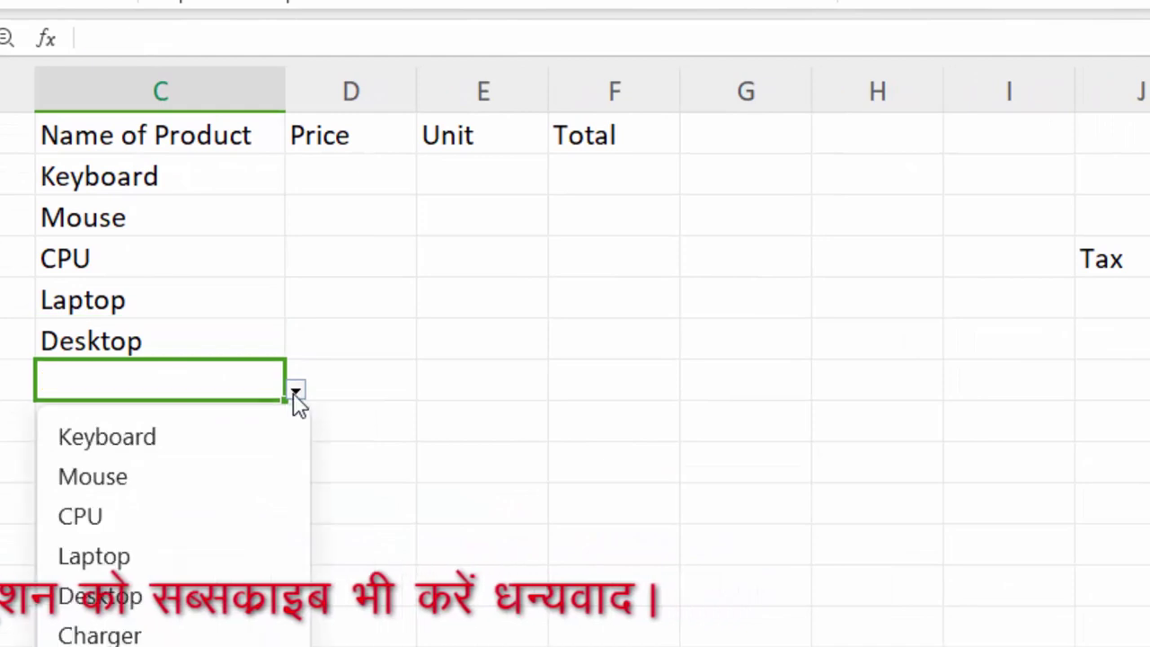
{"action": "left_click", "coordinate": [140, 635]}
{"action": "left_click", "coordinate": [162, 433]}
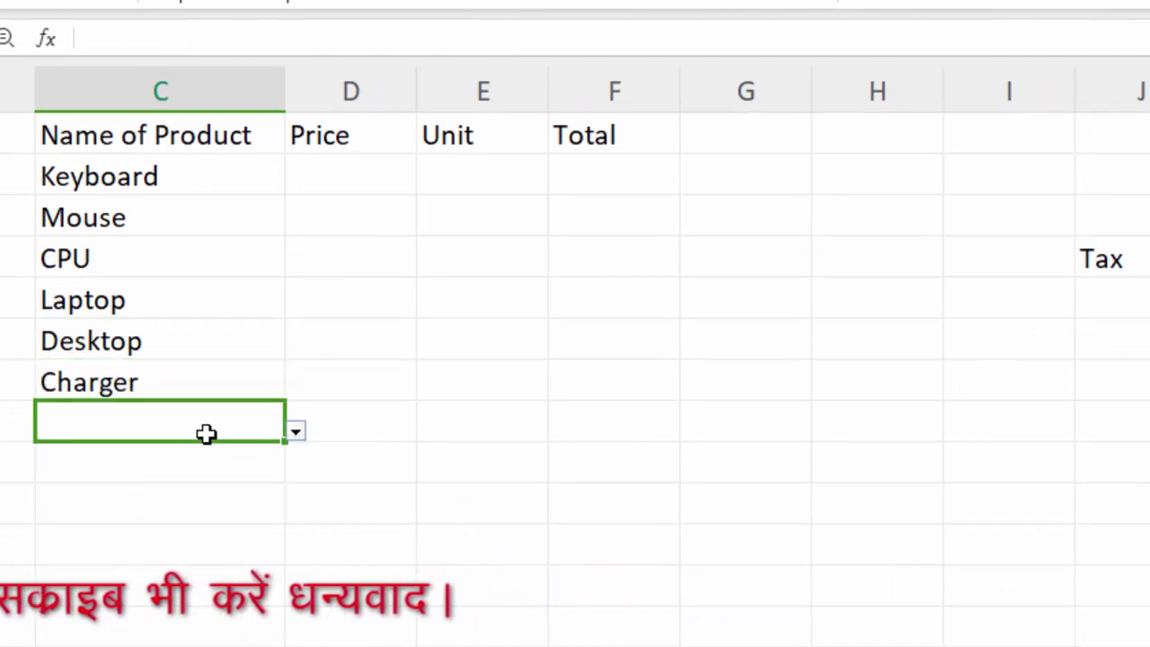
{"action": "left_click", "coordinate": [294, 436]}
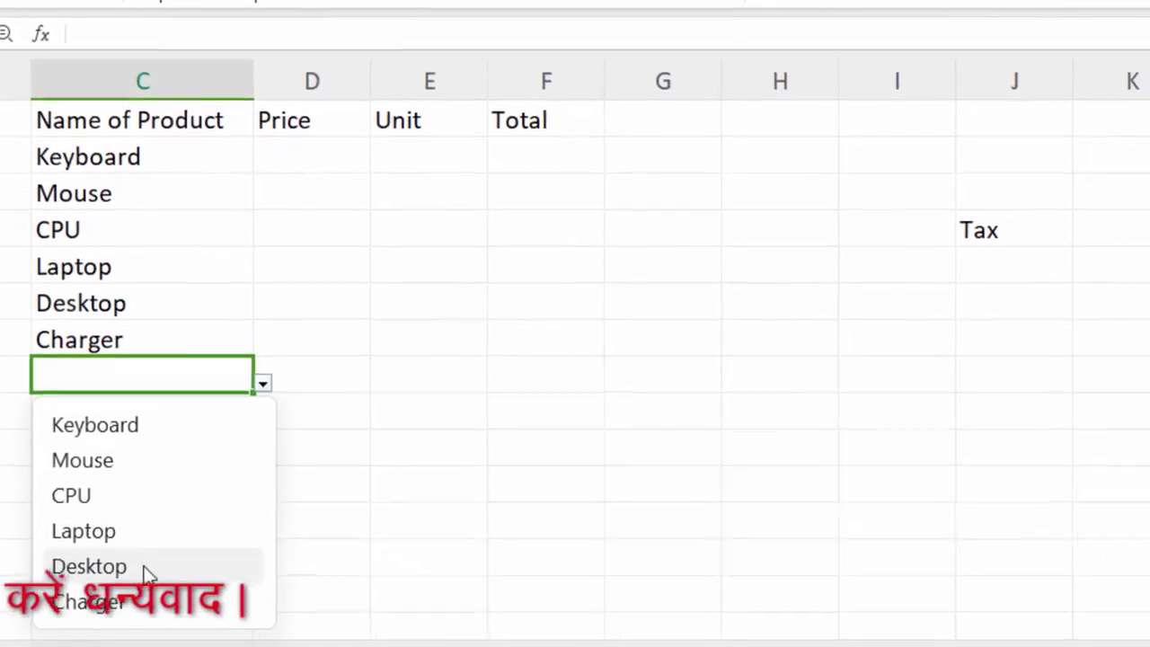
{"action": "left_click", "coordinate": [148, 568]}
{"action": "left_click", "coordinate": [236, 418]}
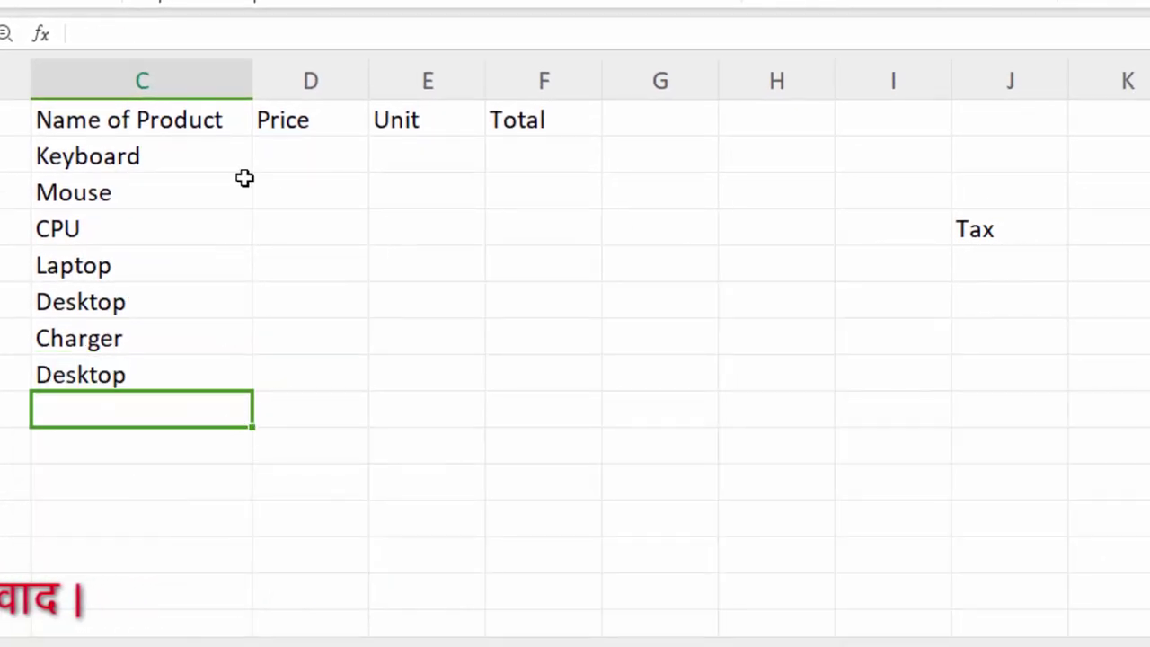
{"action": "left_click", "coordinate": [287, 163]}
Apply the Currency number format to the seven Price cells D2:D8
{"action": "left_click_drag", "start_coordinate": [322, 157], "coordinate": [313, 374]}
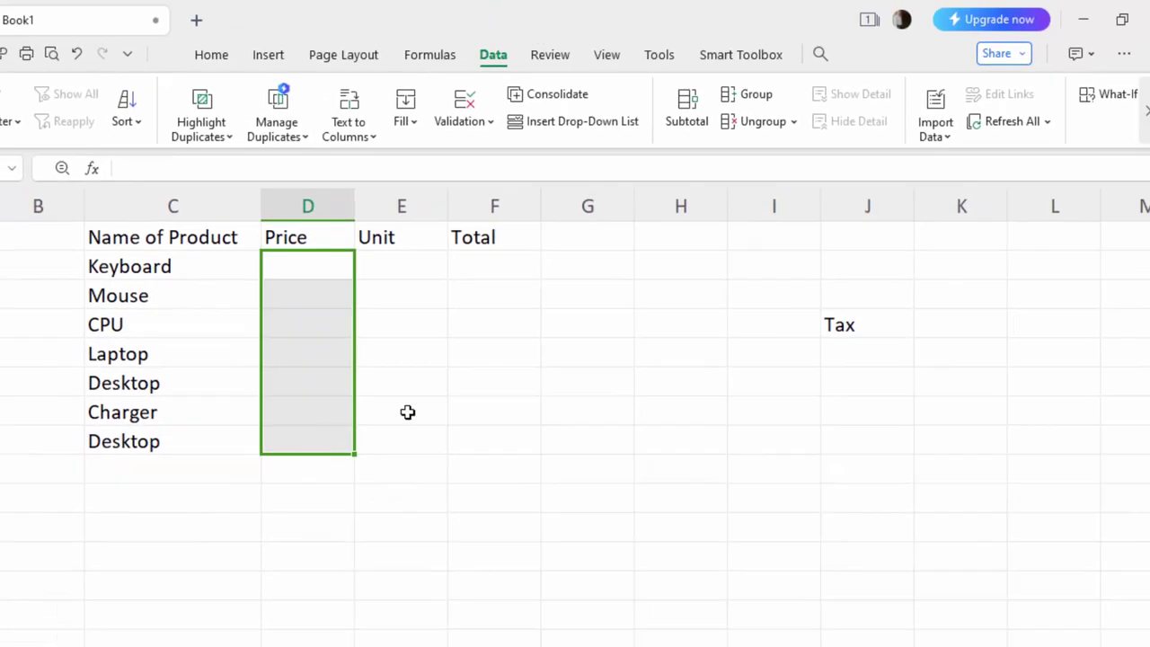
{"action": "left_click", "coordinate": [220, 55]}
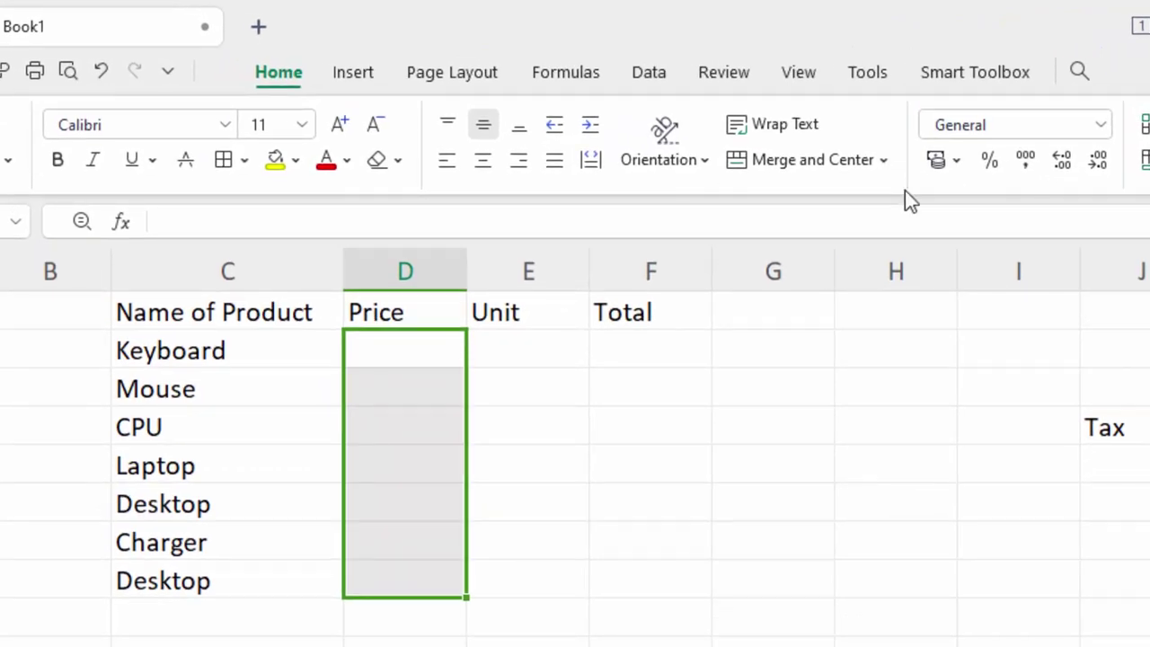
{"action": "left_click", "coordinate": [1101, 126]}
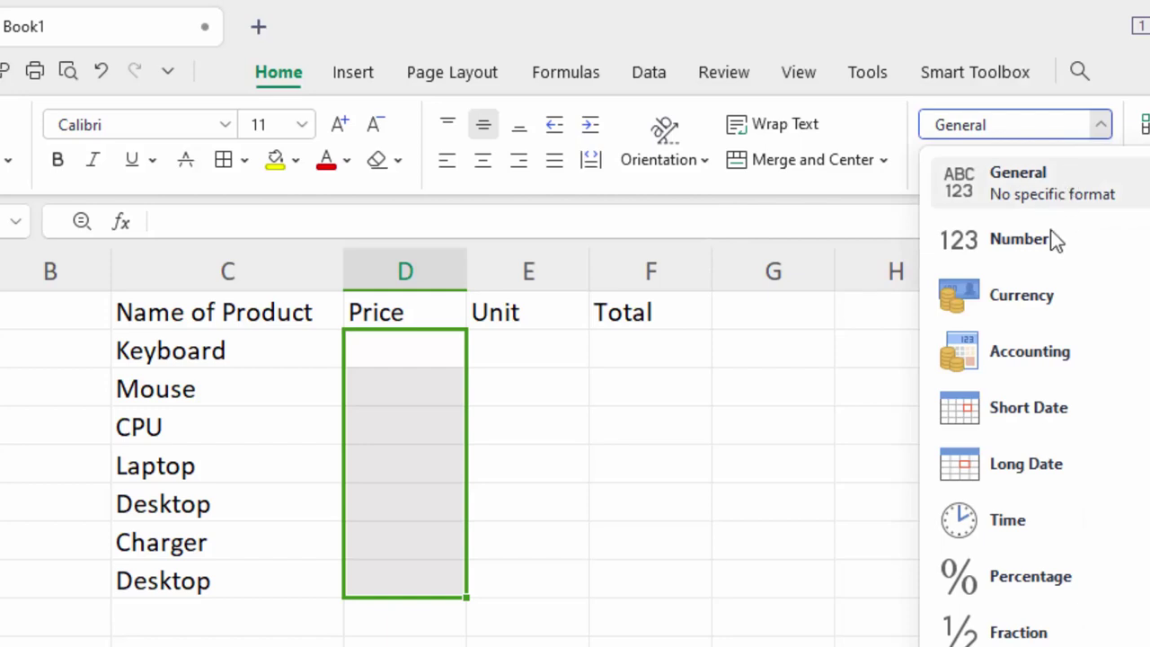
{"action": "left_click", "coordinate": [1026, 299]}
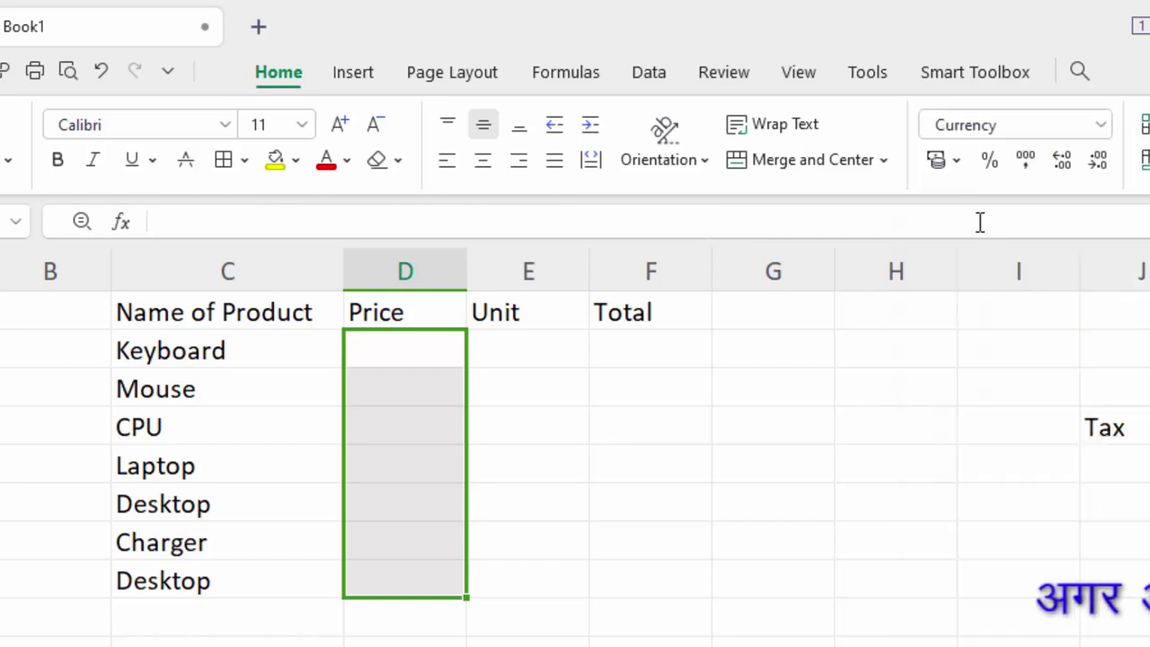
{"action": "left_click", "coordinate": [957, 160]}
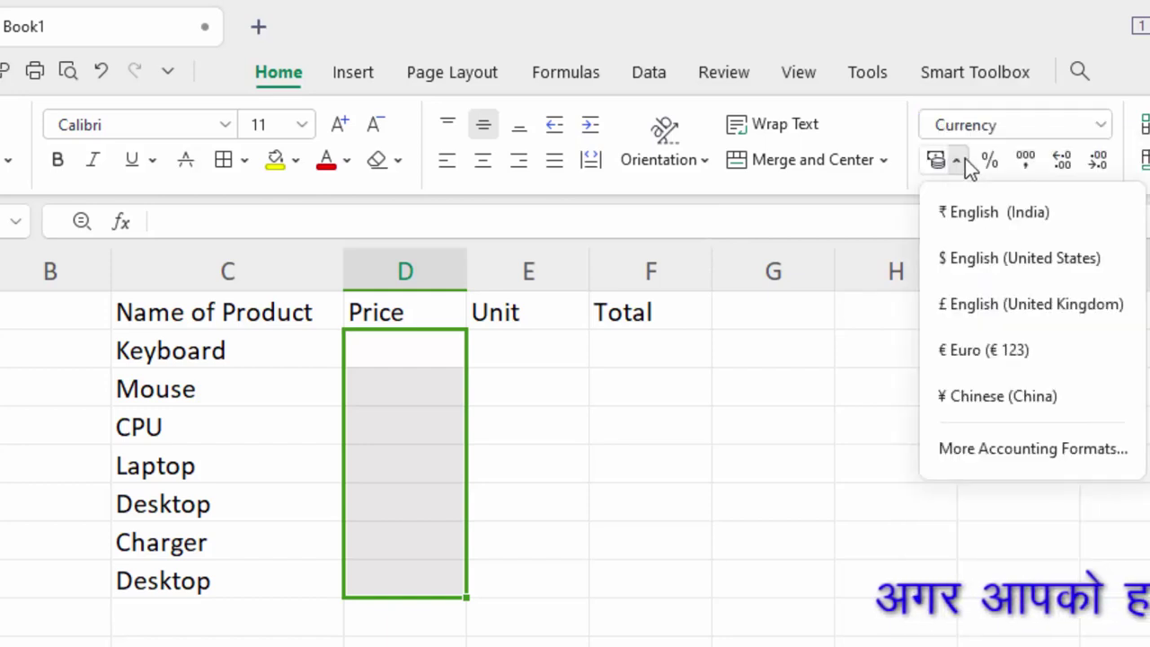
{"action": "left_click", "coordinate": [978, 211]}
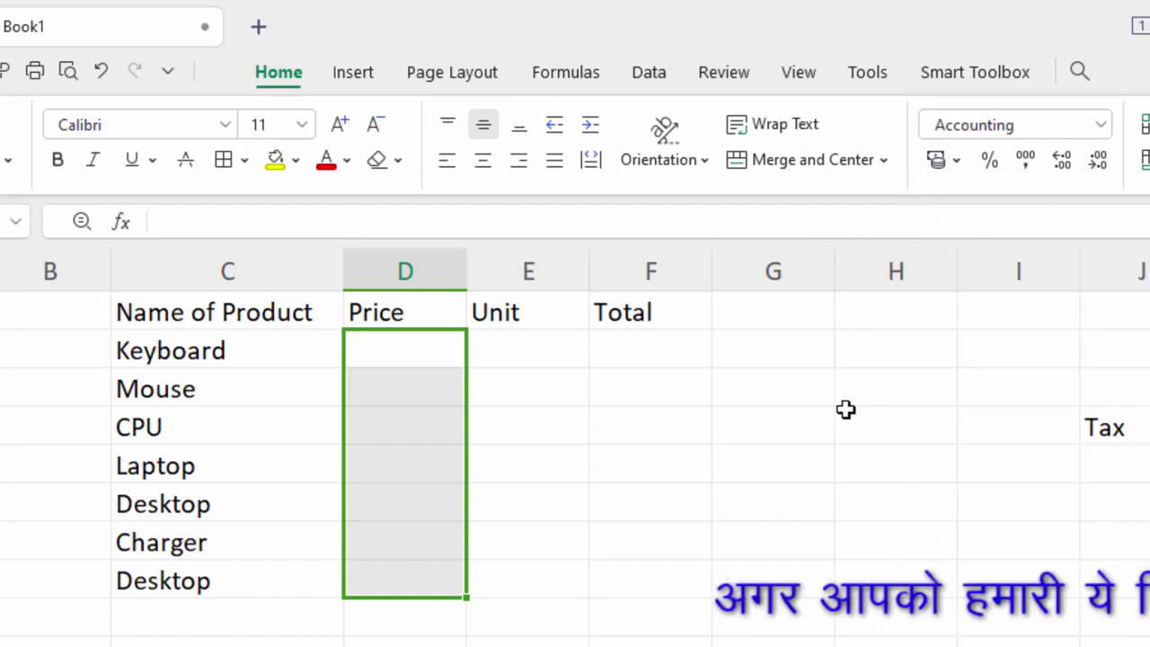
{"action": "left_click", "coordinate": [1099, 126]}
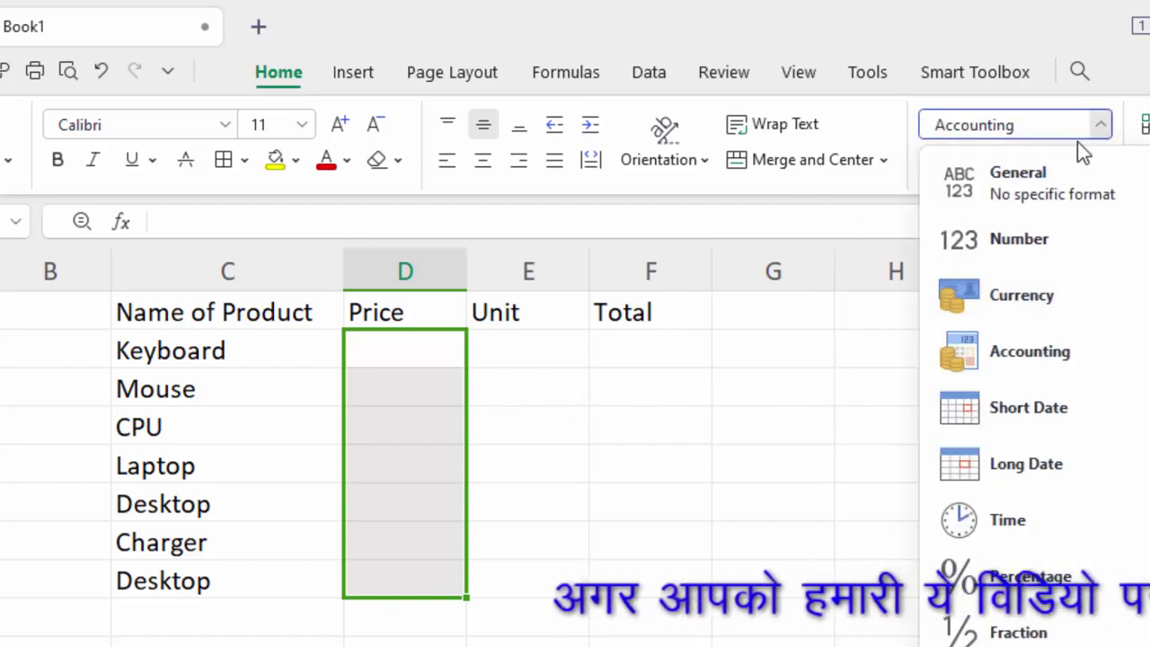
{"action": "left_click", "coordinate": [1035, 298]}
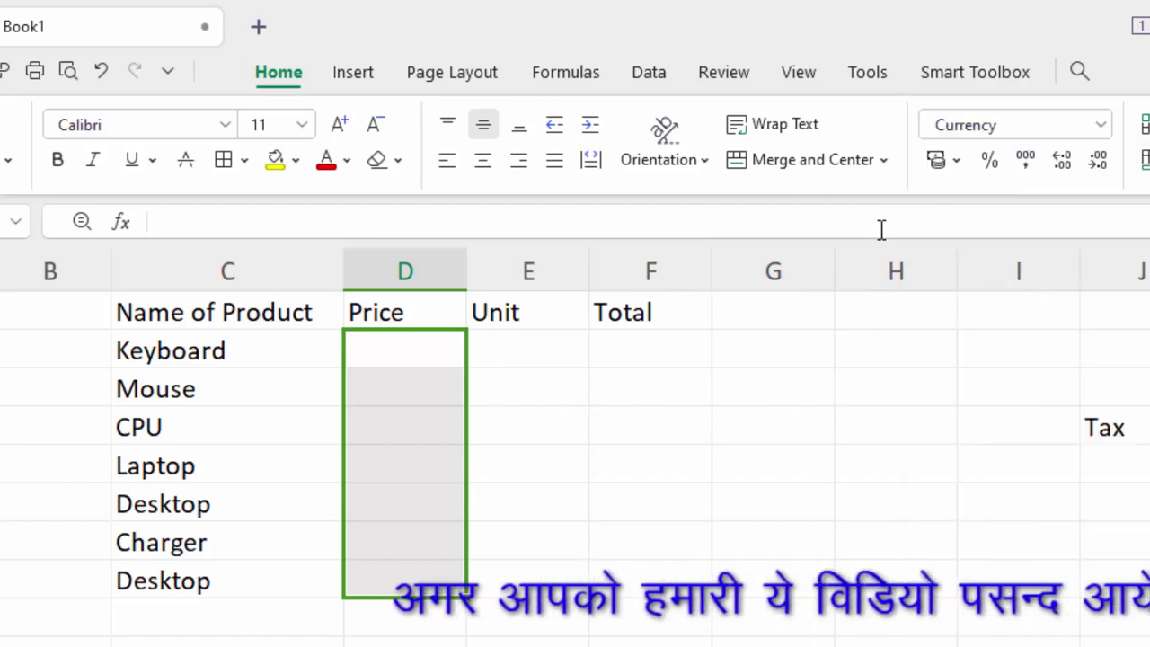
{"action": "left_click", "coordinate": [406, 349]}
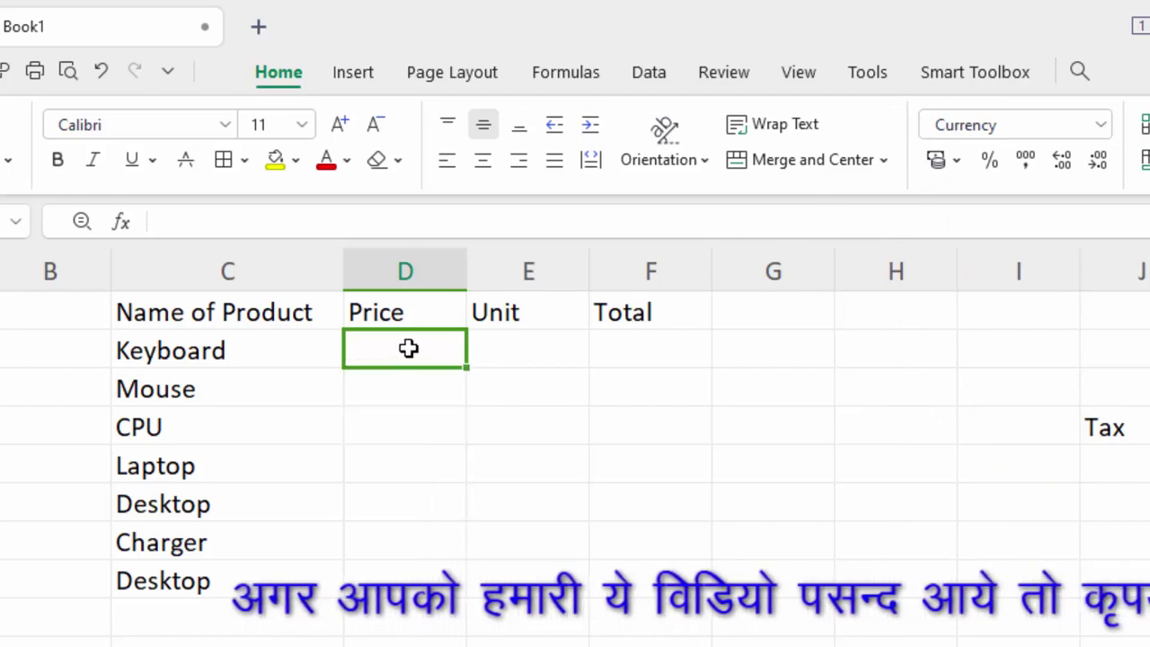
Enter the prices 200, 150, 23,000, 40000, 23000, 30 and 22 for the seven products
{"action": "type", "text": "200"}
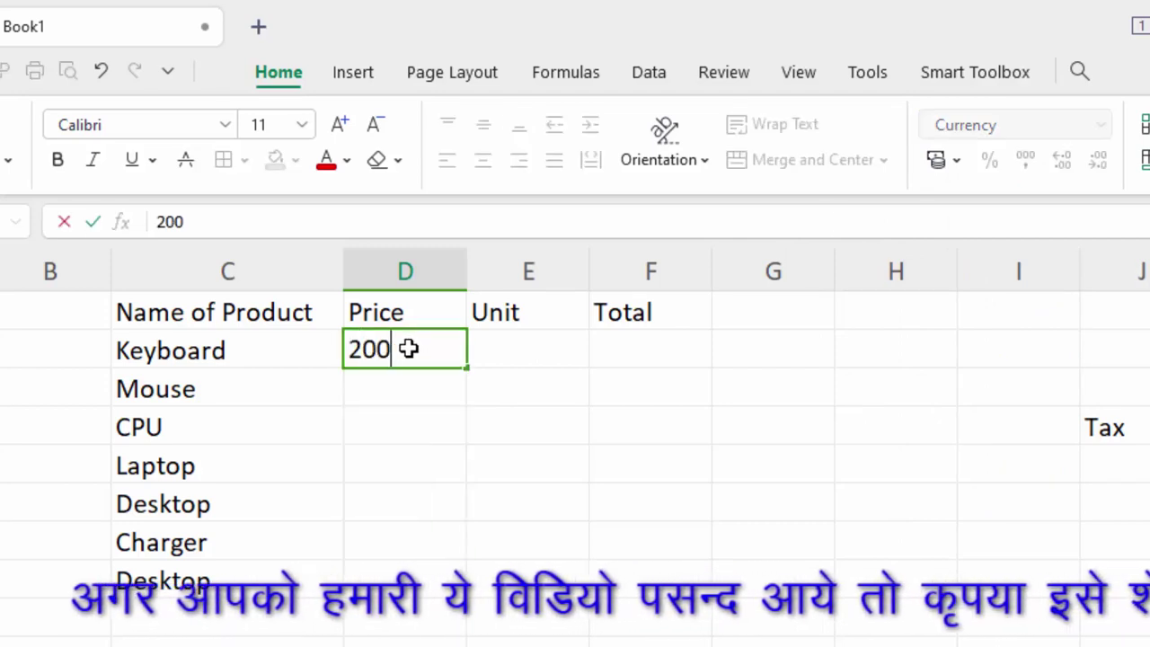
{"action": "key", "text": "Return"}
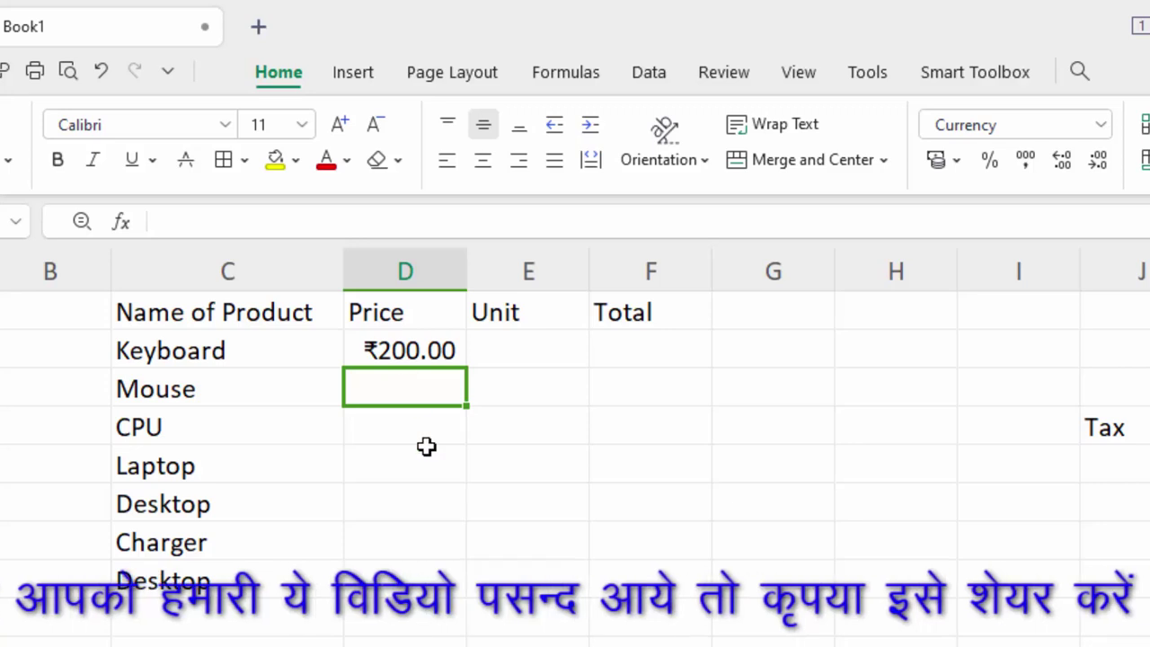
{"action": "type", "text": "30"}
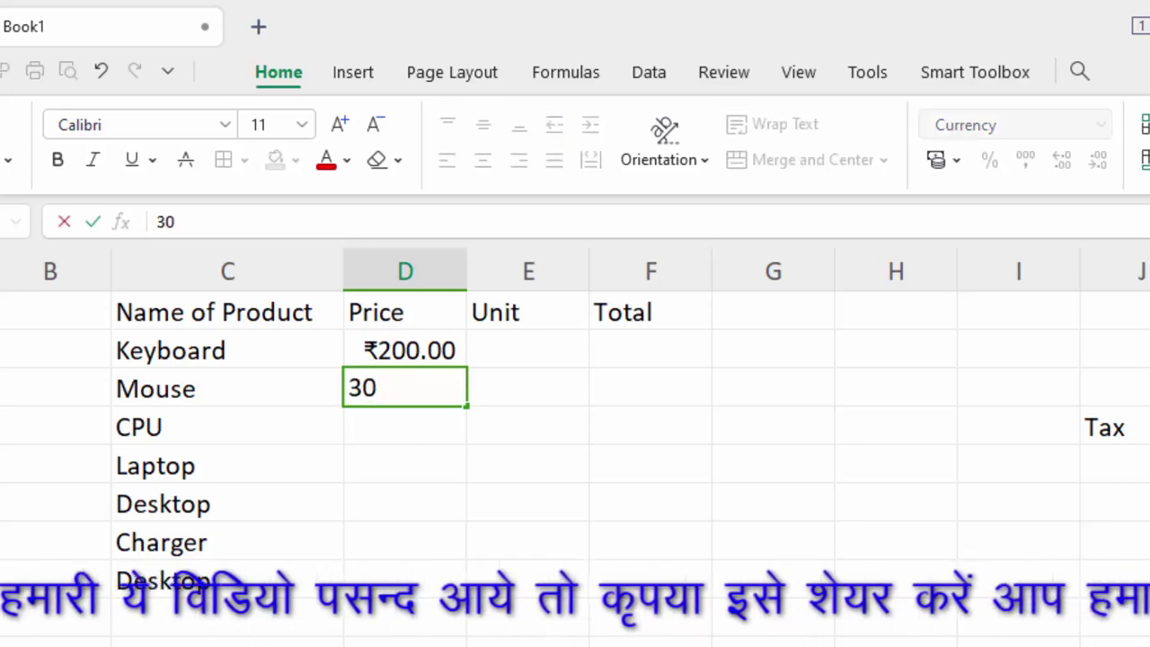
{"action": "key", "text": "BackSpace"}
{"action": "key", "text": "BackSpace"}
{"action": "type", "text": "15"}
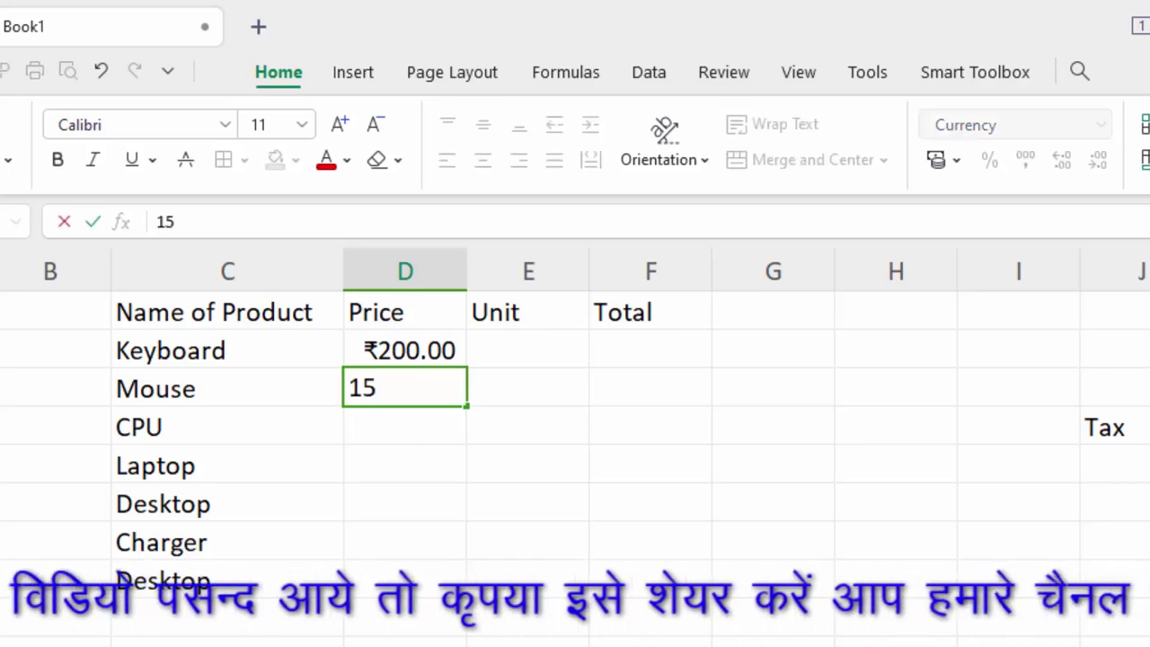
{"action": "type", "text": "0"}
{"action": "key", "text": "Return"}
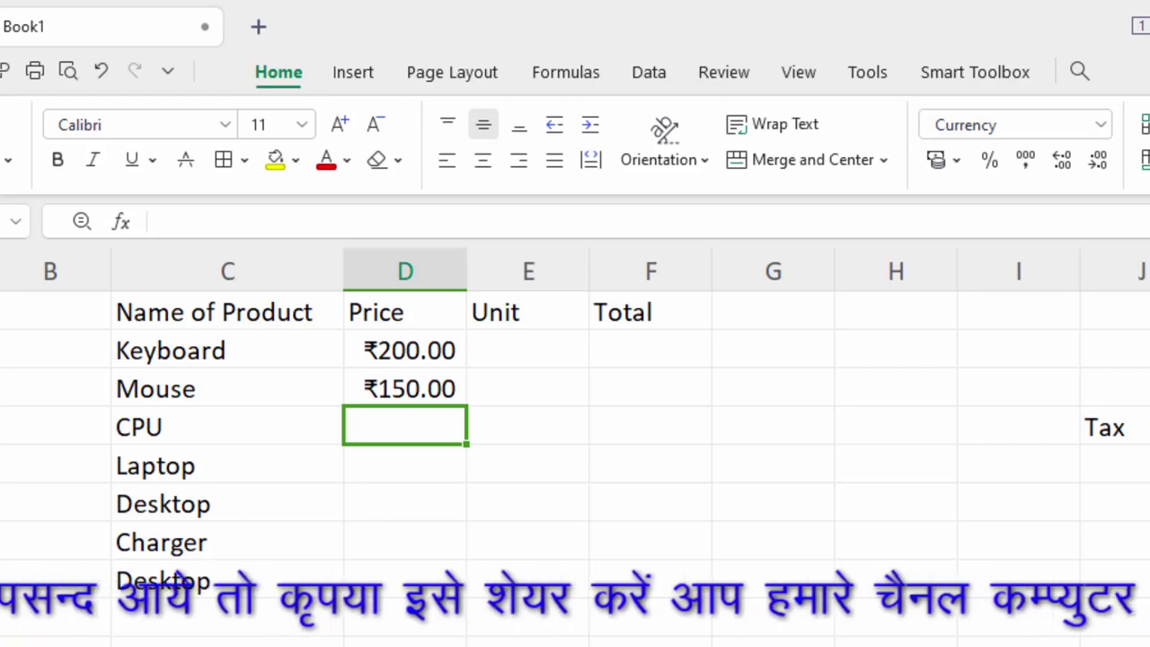
{"action": "type", "text": "23,00"}
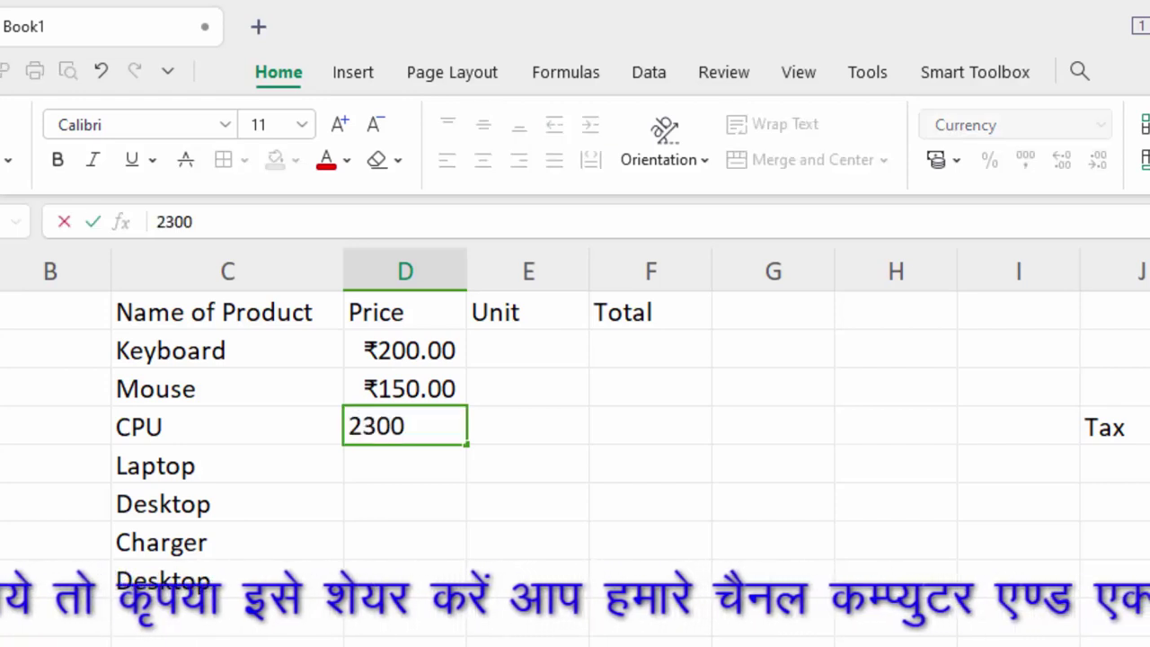
{"action": "type", "text": "0"}
{"action": "key", "text": "Return"}
{"action": "type", "text": "40"}
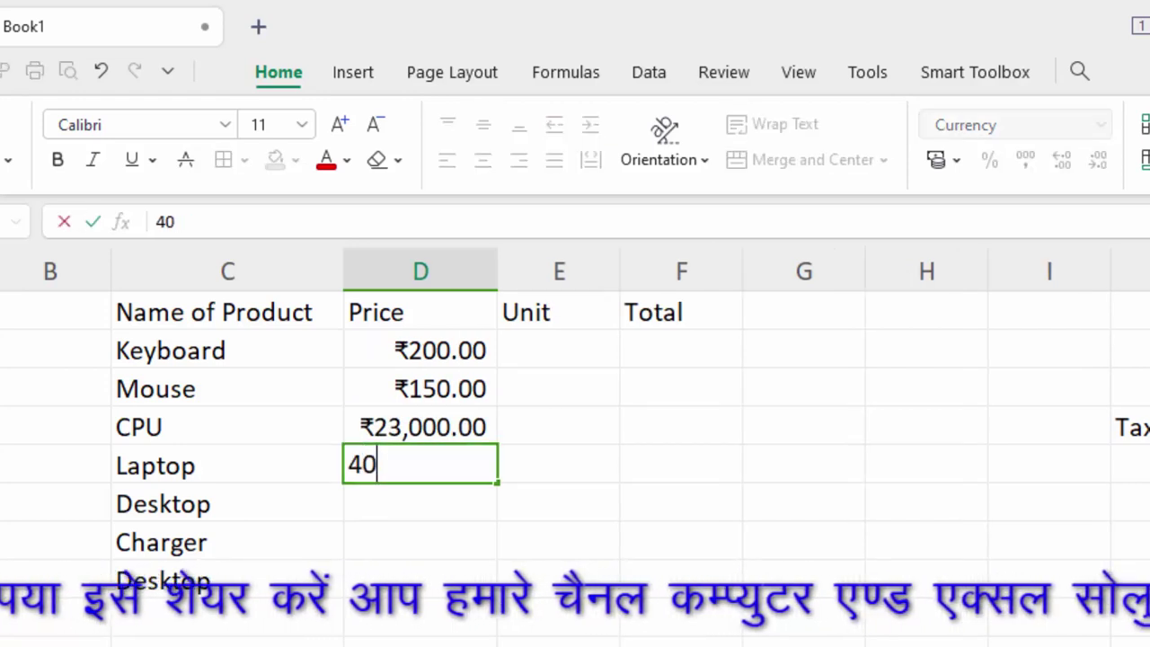
{"action": "type", "text": "000"}
{"action": "key", "text": "Return"}
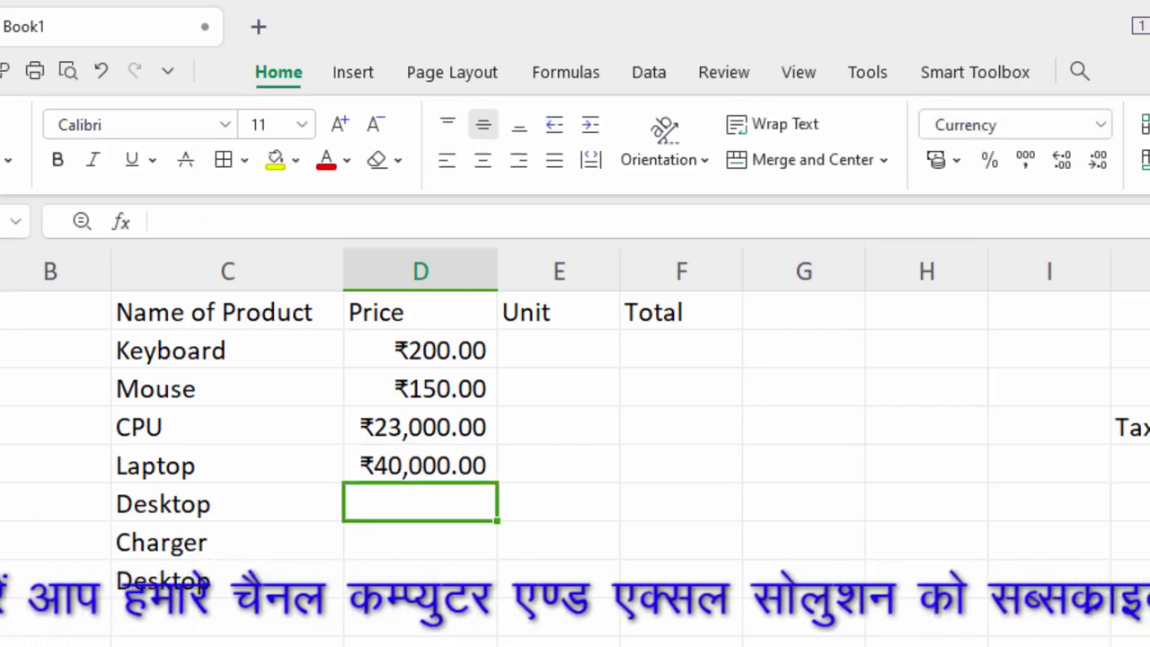
{"action": "type", "text": "23000"}
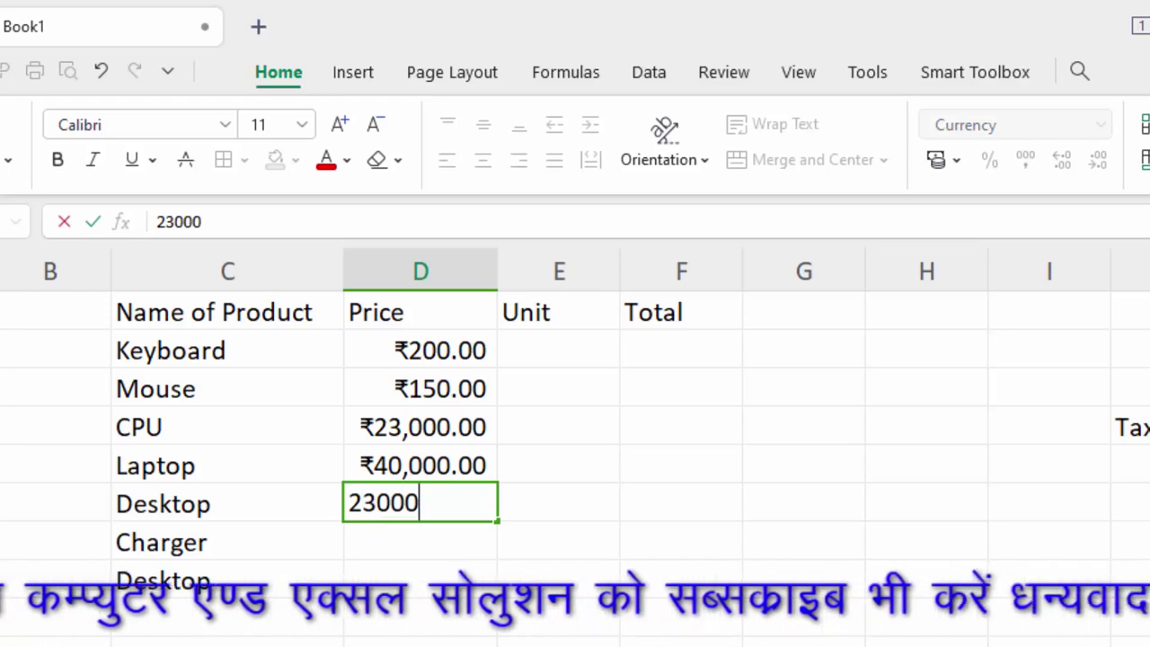
{"action": "key", "text": "Return"}
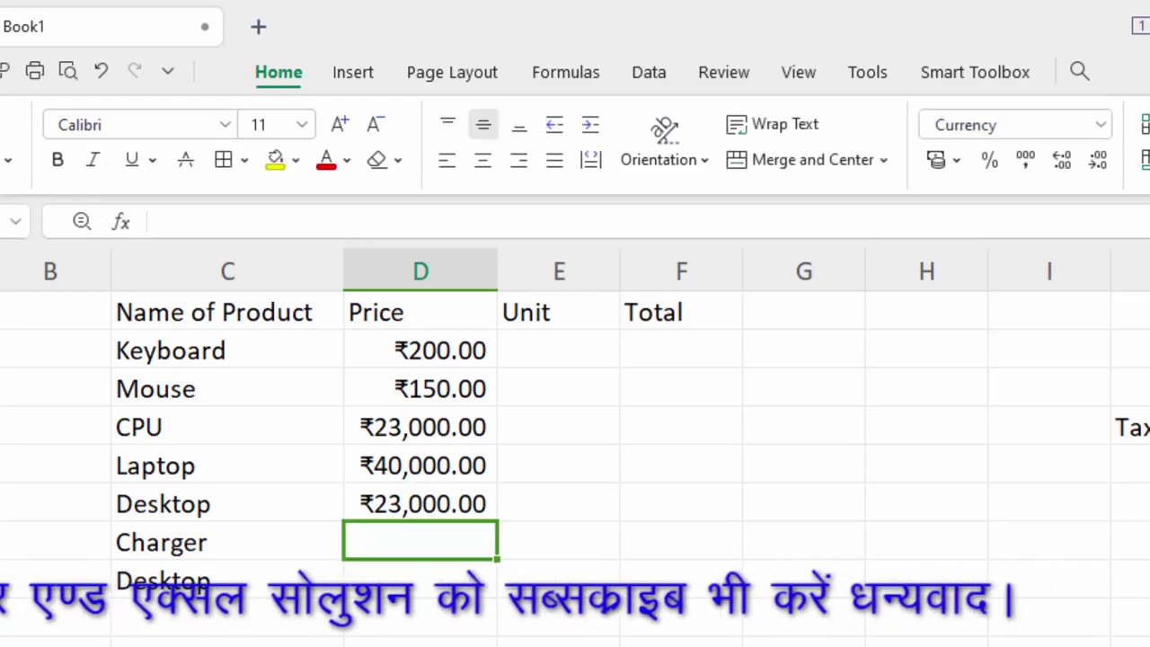
{"action": "type", "text": "300"}
{"action": "key", "text": "Return"}
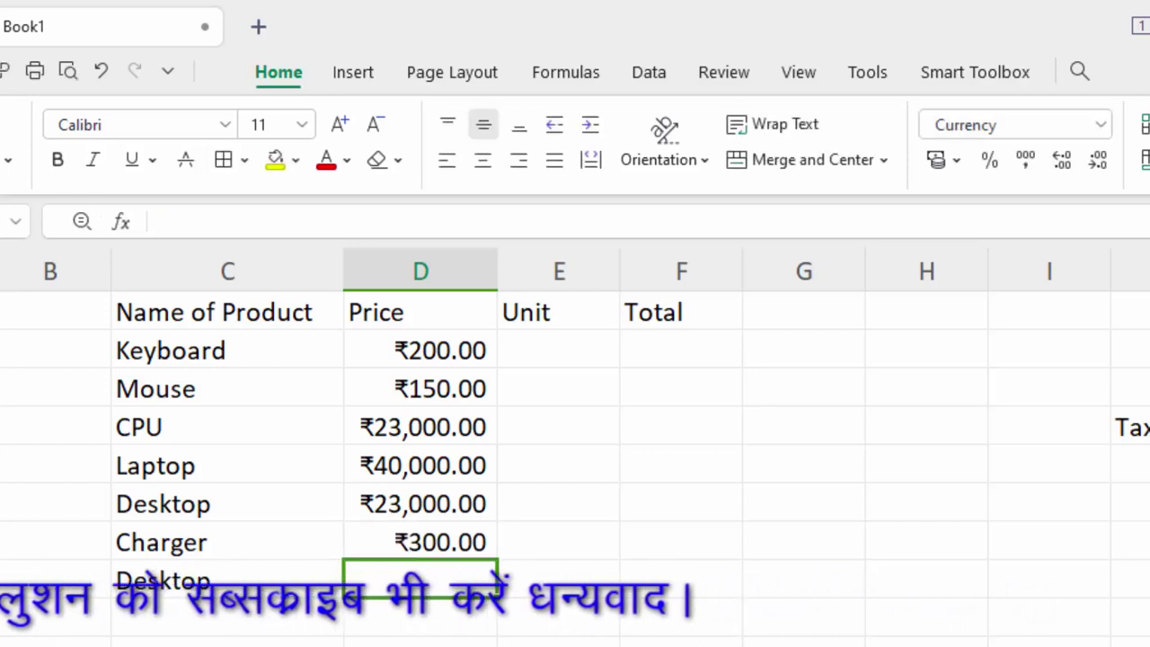
{"action": "type", "text": "22000"}
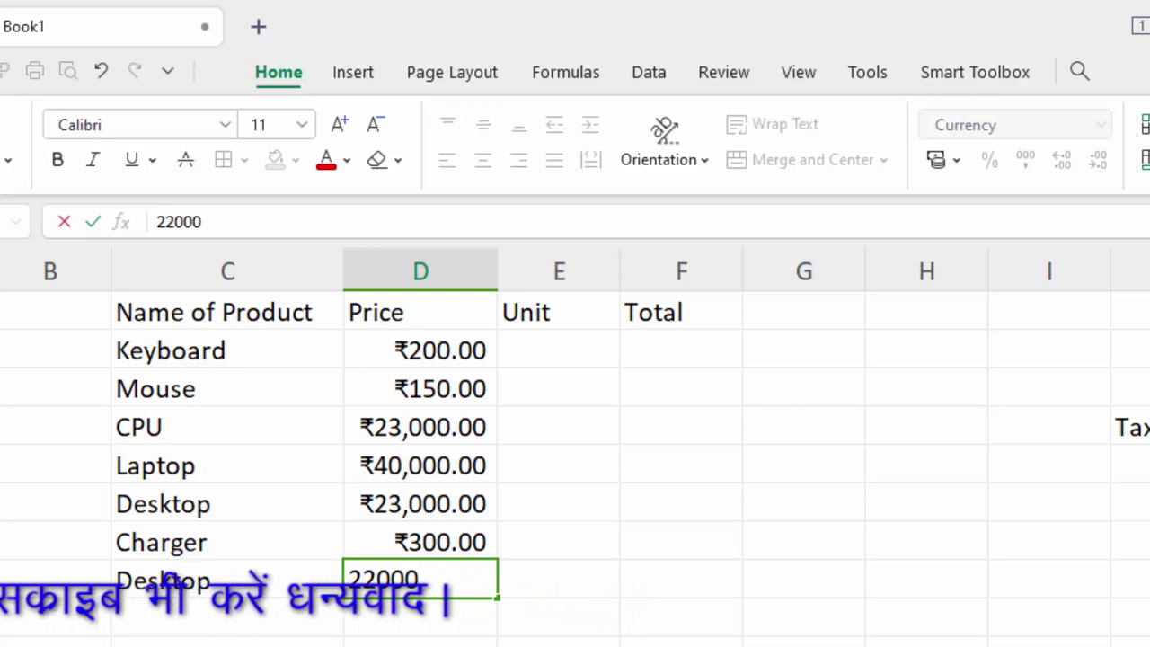
{"action": "left_click", "coordinate": [757, 575]}
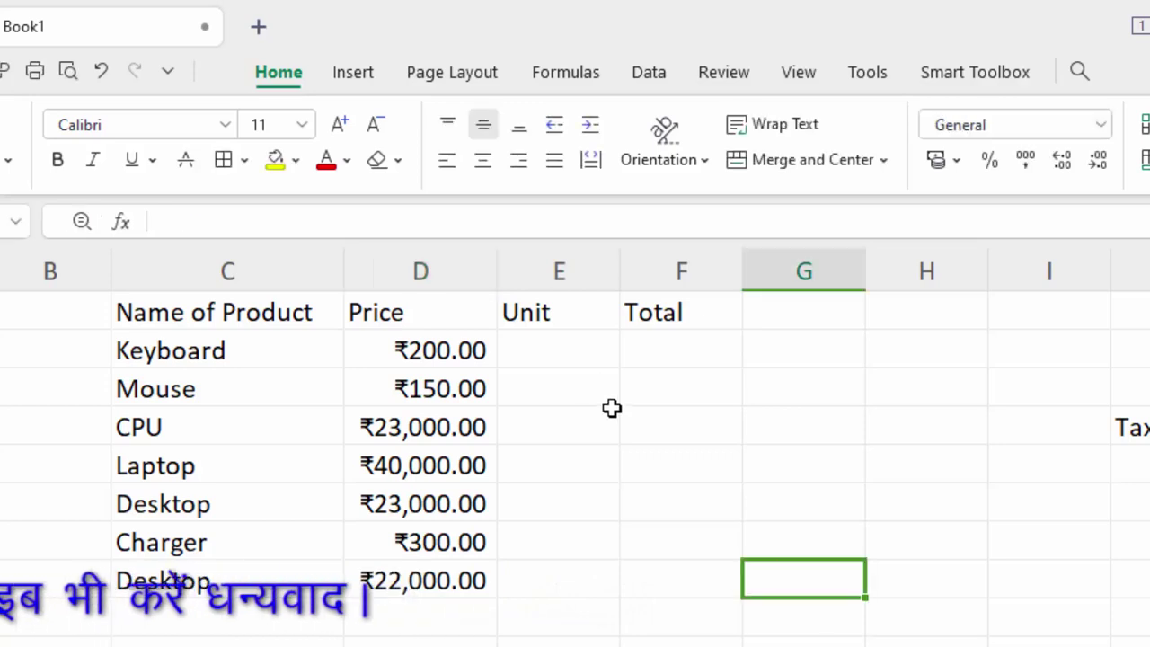
Enter unit quantities 5, 8, 5, 3, 2 and 7 down the Unit column
{"action": "left_click", "coordinate": [575, 360]}
{"action": "type", "text": "5"}
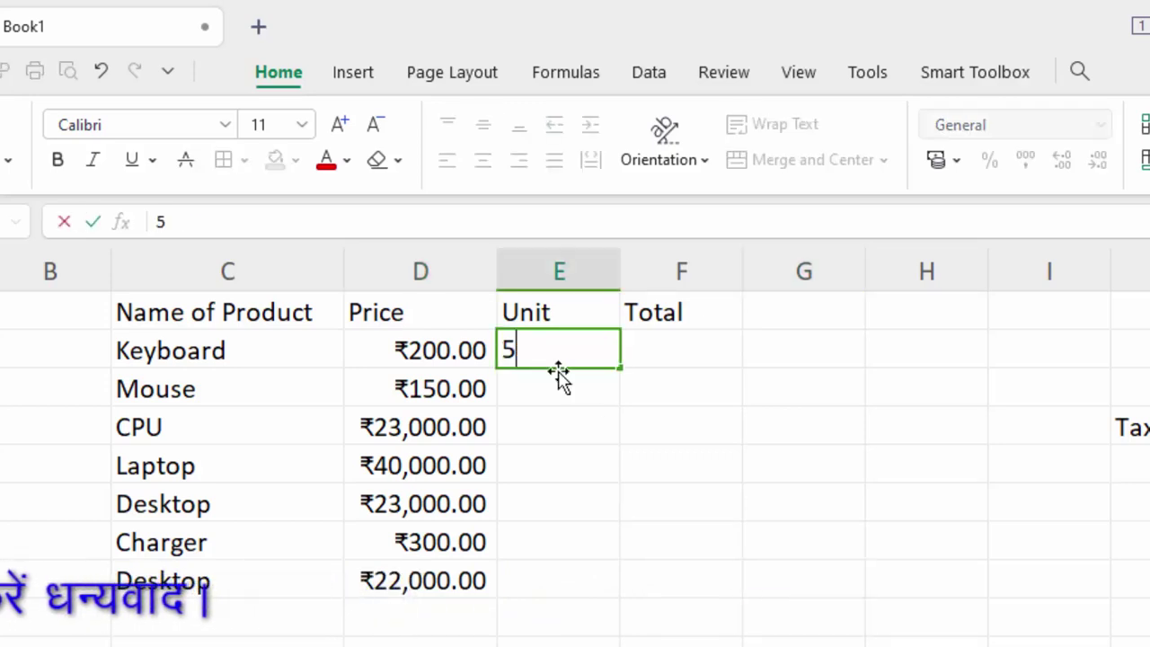
{"action": "key", "text": "Return"}
{"action": "type", "text": "8"}
{"action": "key", "text": "Return"}
{"action": "type", "text": "5"}
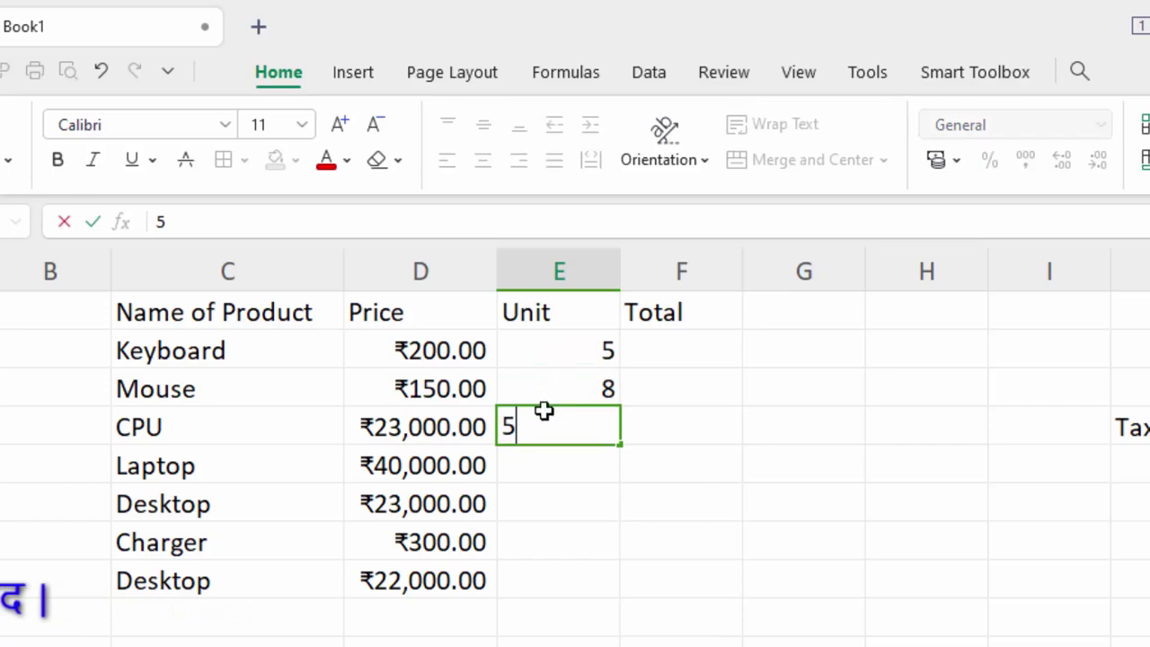
{"action": "key", "text": "Return"}
{"action": "type", "text": "3"}
{"action": "key", "text": "Return"}
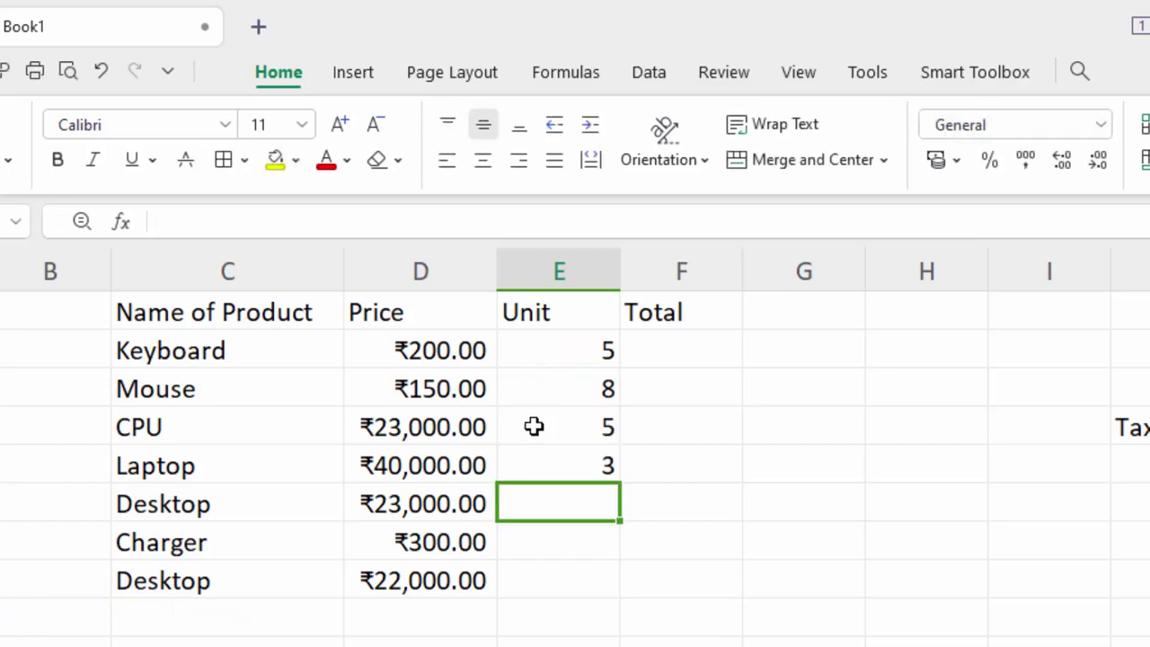
{"action": "type", "text": "2"}
{"action": "key", "text": "Return"}
{"action": "type", "text": "7"}
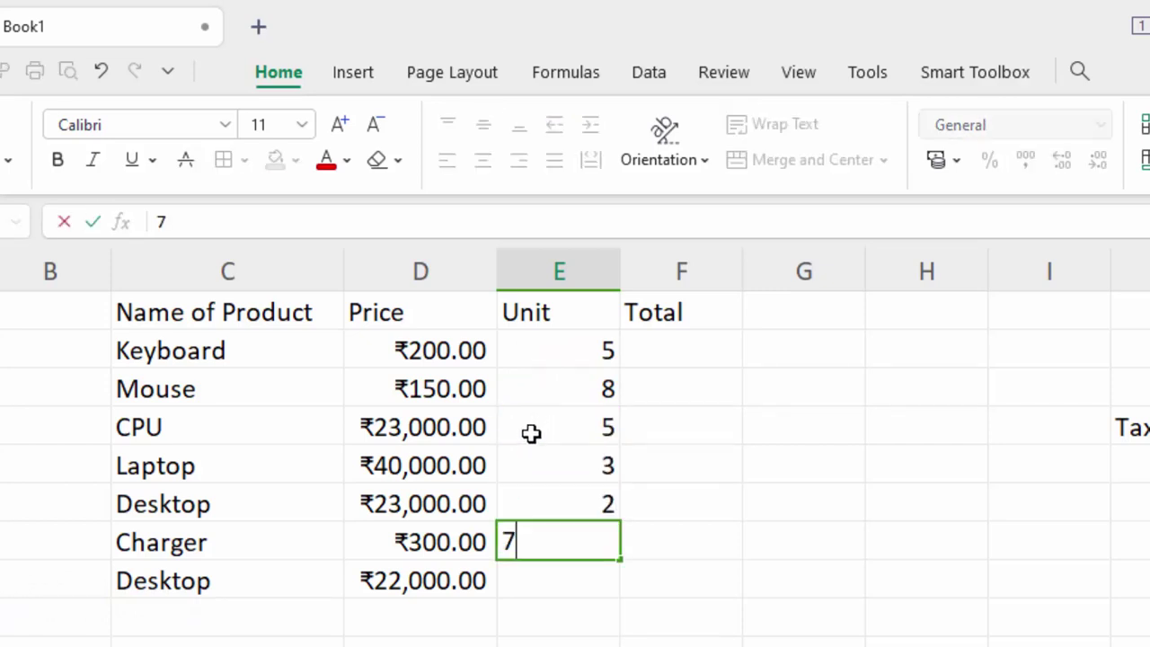
{"action": "key", "text": "Return"}
Enter the last unit 8, then put =D2*E2 in F2 and fill it down to F8
{"action": "type", "text": "8"}
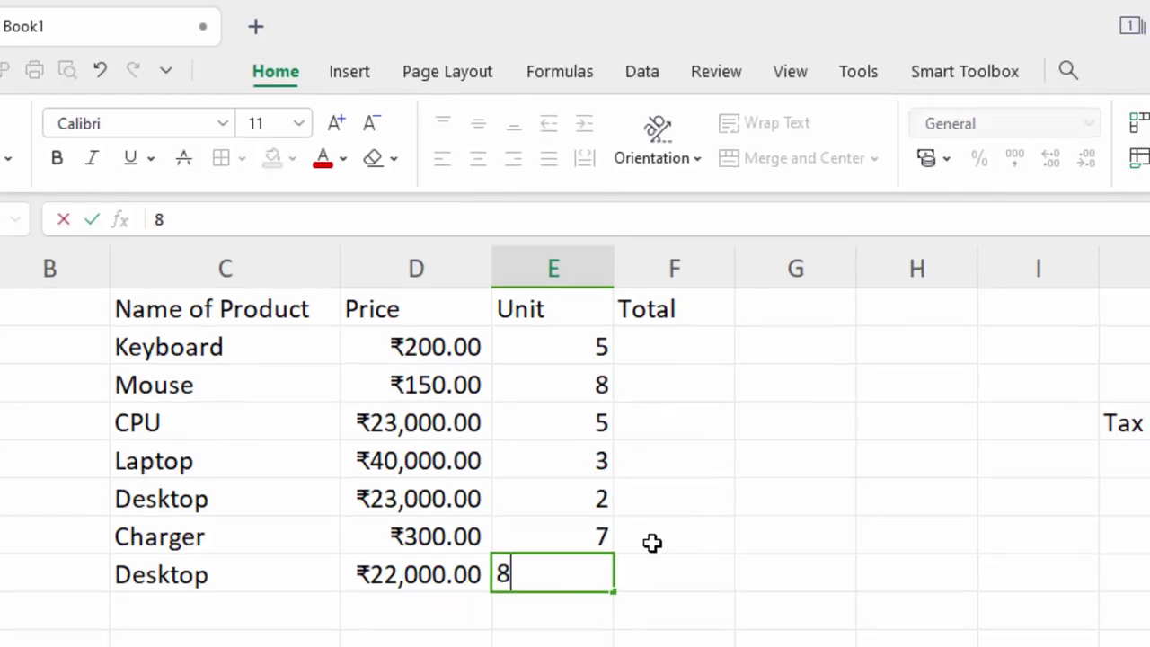
{"action": "left_click", "coordinate": [677, 335]}
{"action": "type", "text": "="}
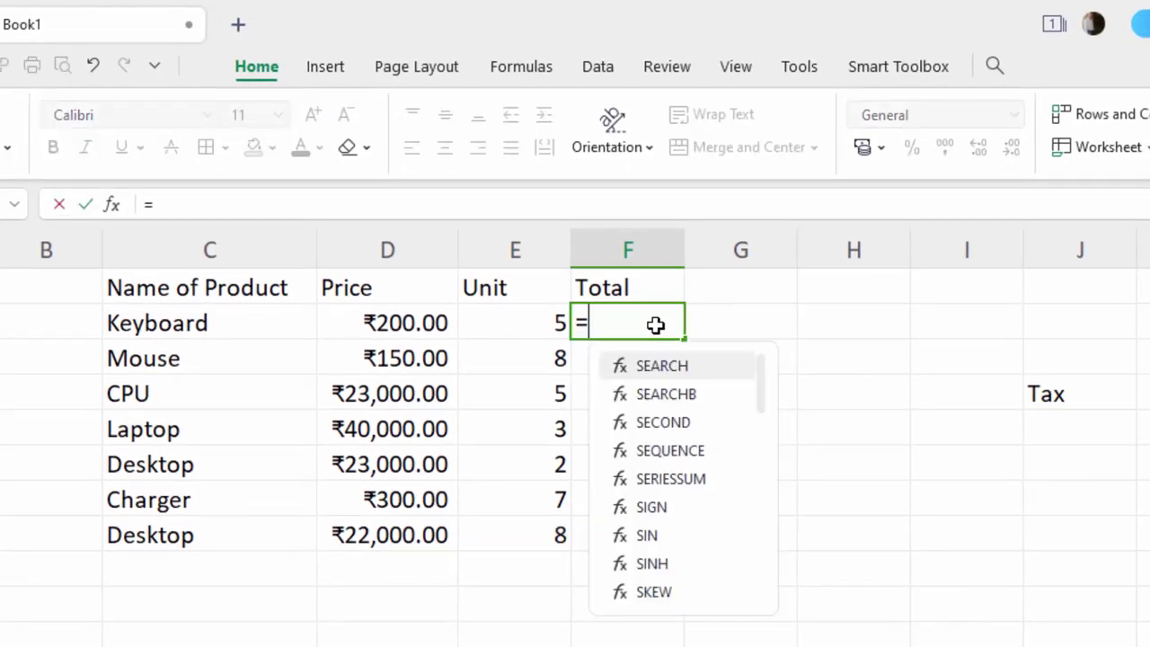
{"action": "type", "text": "su"}
{"action": "key", "text": "BackSpace"}
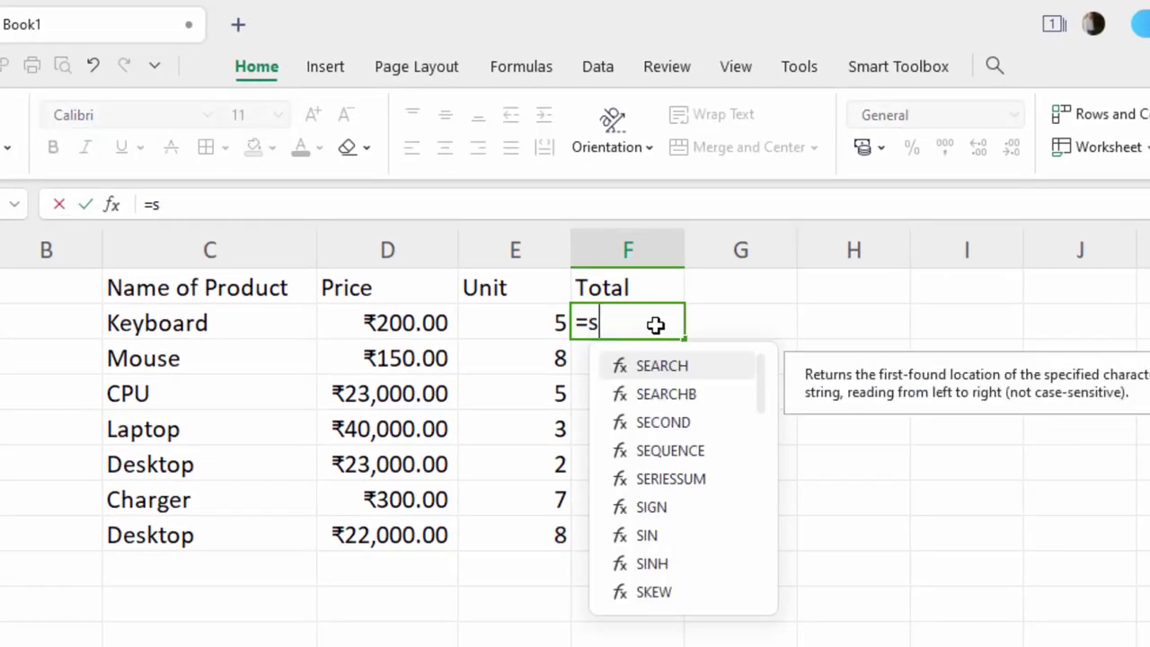
{"action": "key", "text": "BackSpace"}
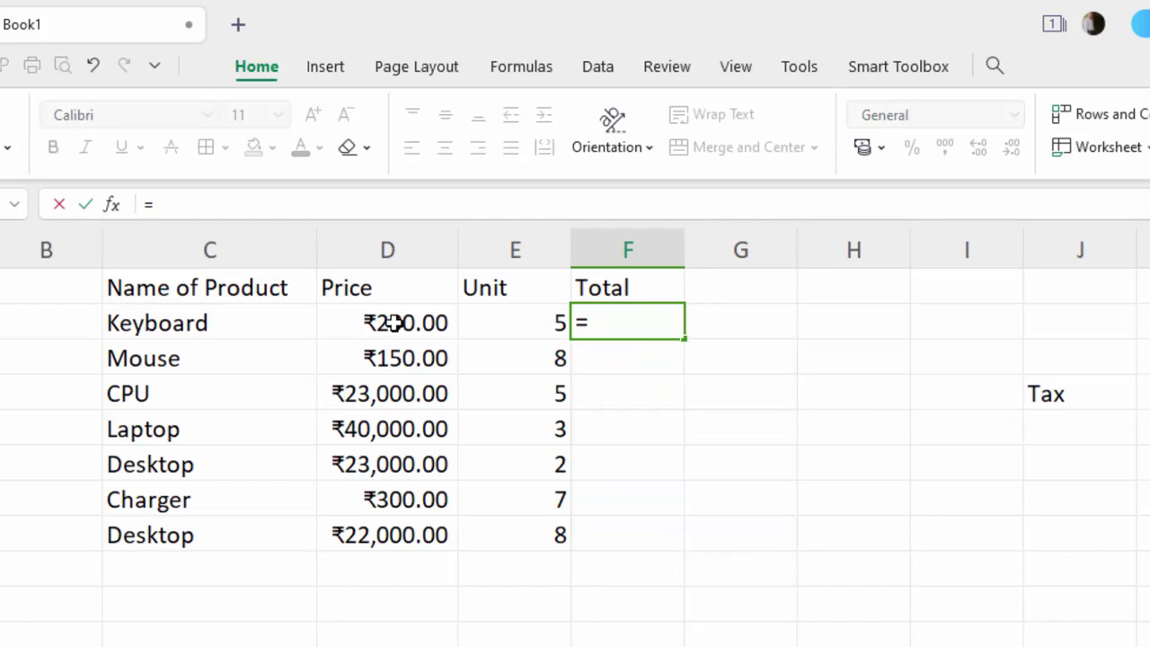
{"action": "left_click", "coordinate": [395, 322]}
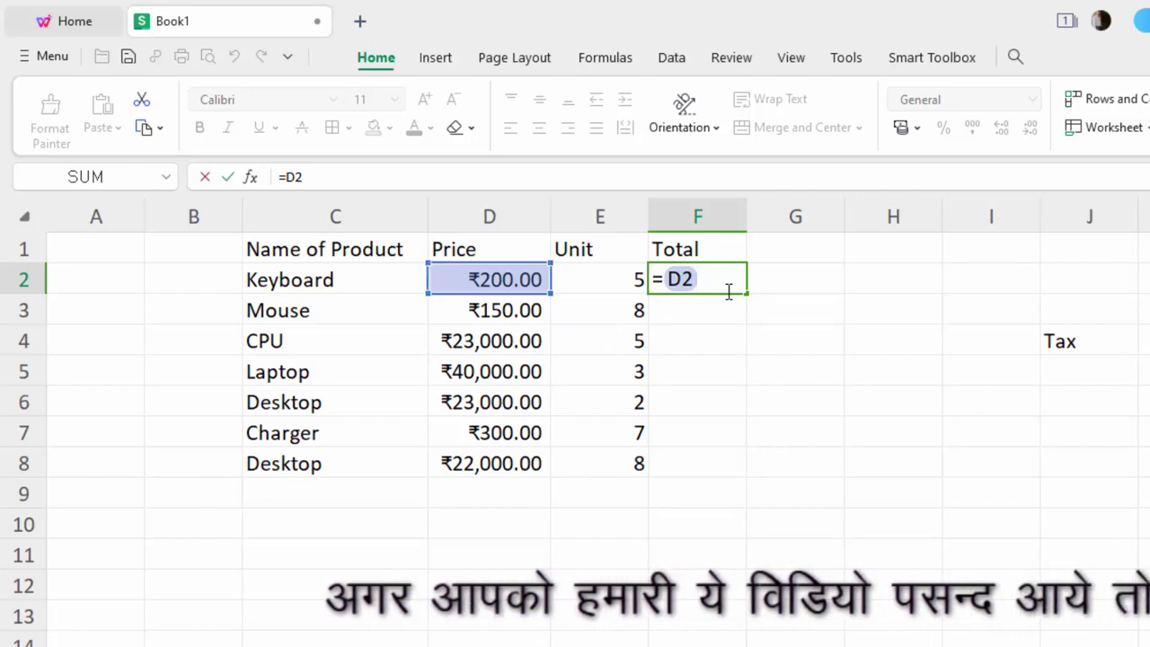
{"action": "type", "text": "*"}
{"action": "left_click", "coordinate": [611, 273]}
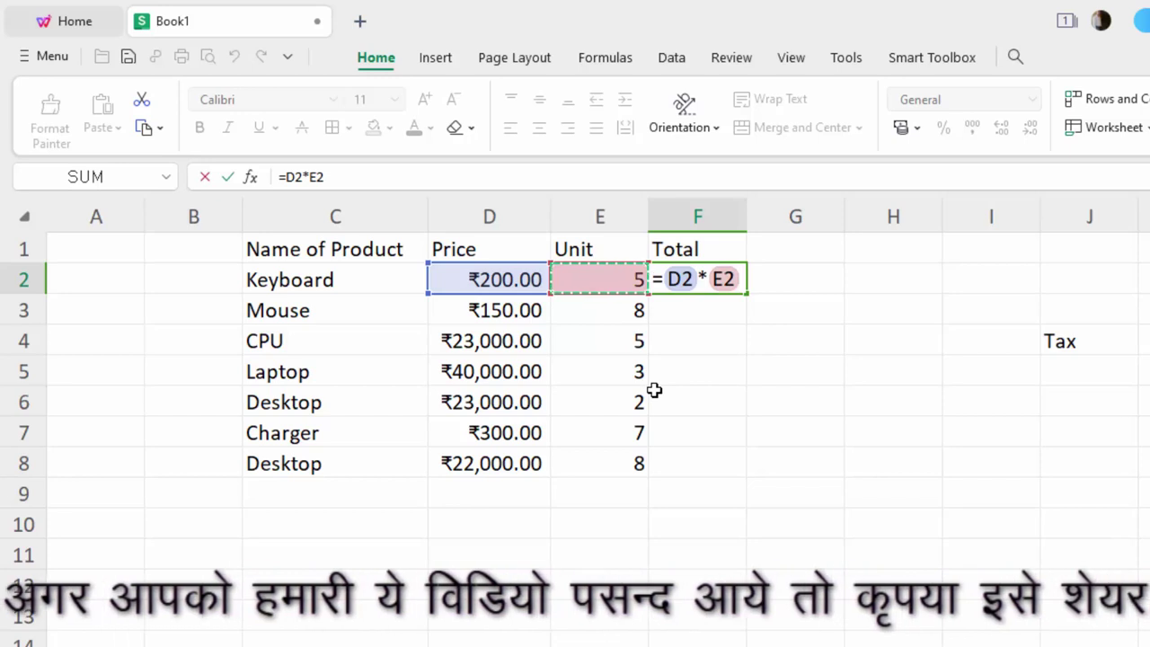
{"action": "key", "text": "Return"}
{"action": "left_click", "coordinate": [739, 284]}
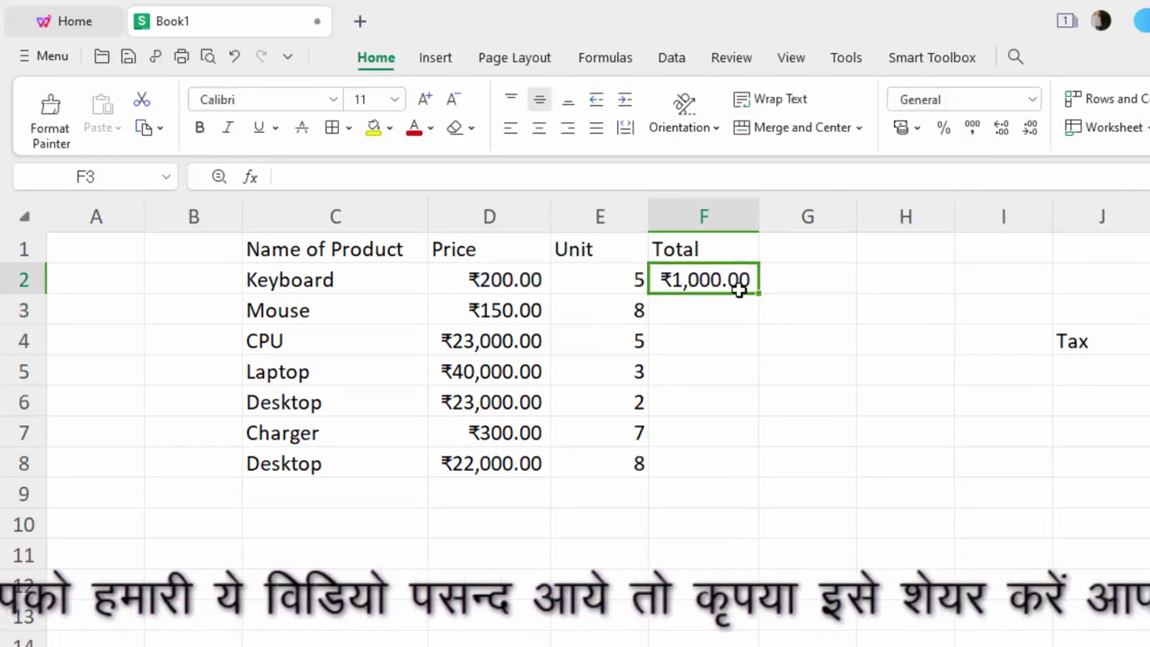
{"action": "double_click", "coordinate": [758, 295]}
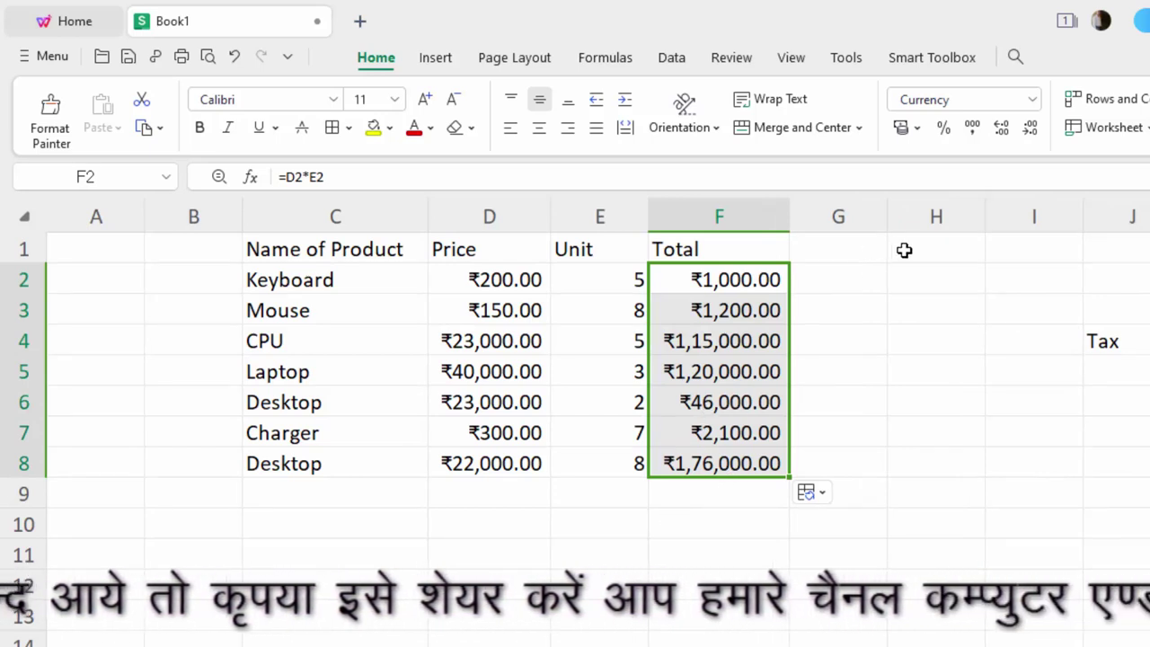
{"action": "left_click", "coordinate": [1109, 368]}
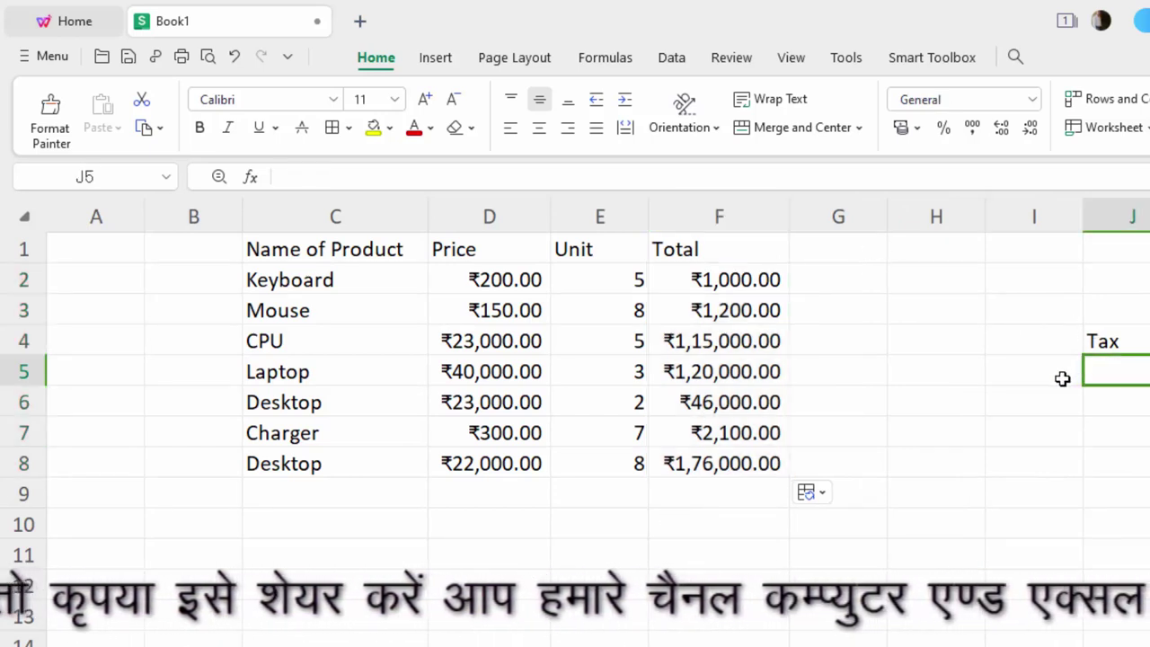
Enter 10% in J5 and add a 'Tax Amount' heading in G1, widening column G
{"action": "type", "text": "10%"}
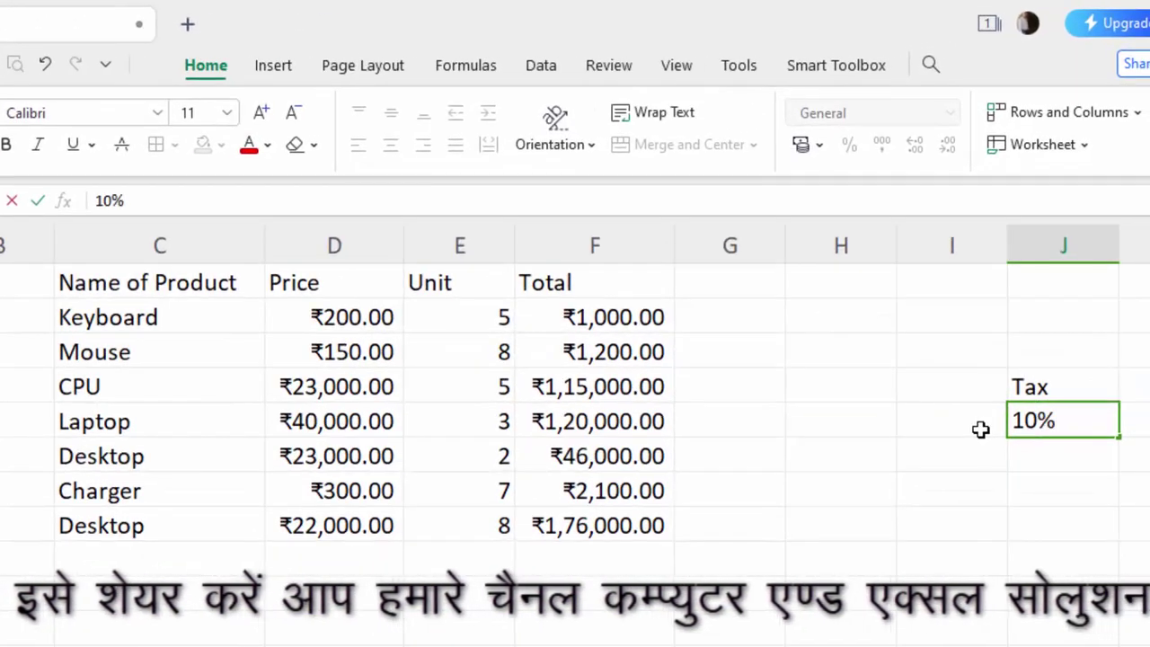
{"action": "left_click", "coordinate": [808, 476]}
{"action": "left_click", "coordinate": [726, 318]}
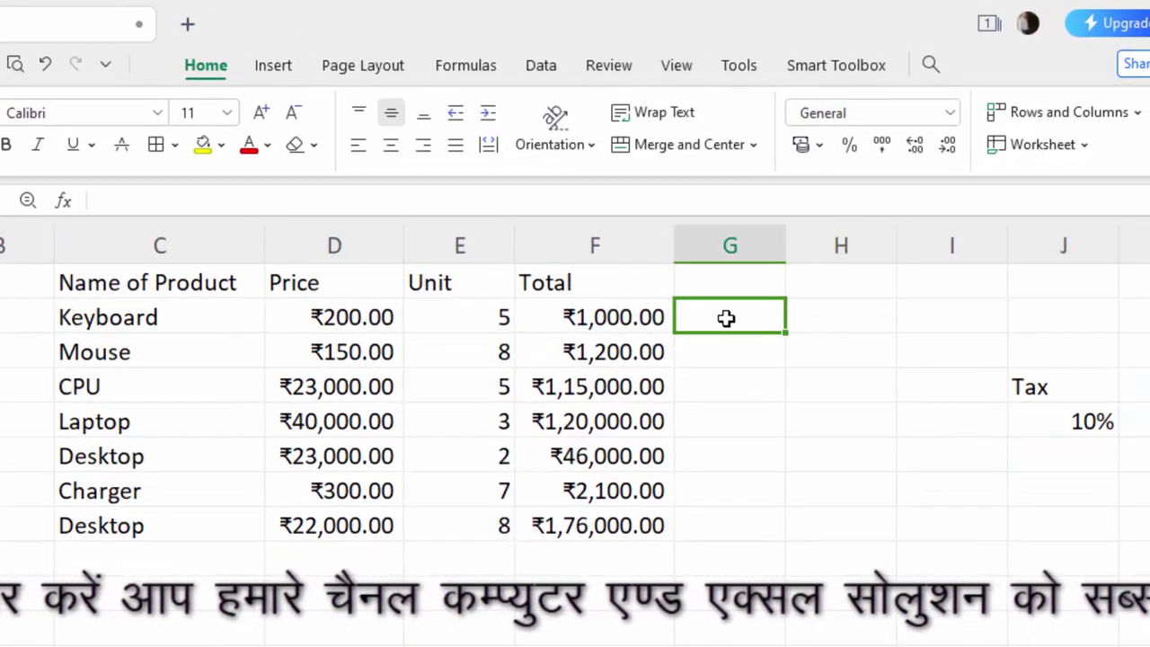
{"action": "left_click", "coordinate": [740, 284]}
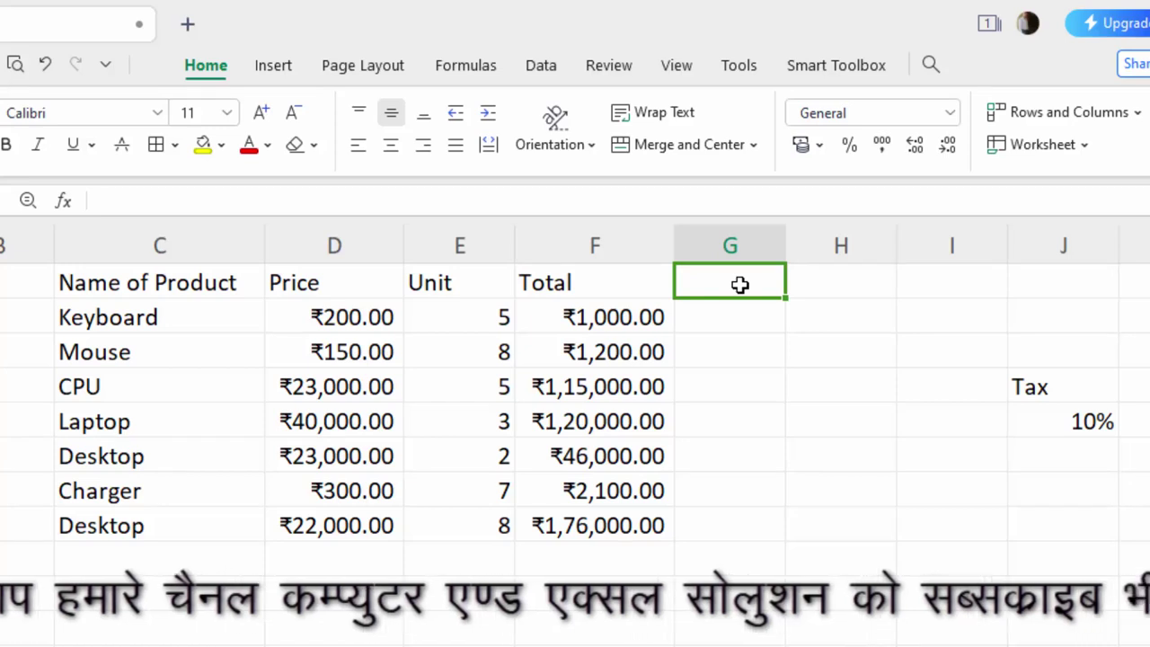
{"action": "type", "text": "Tax Am"}
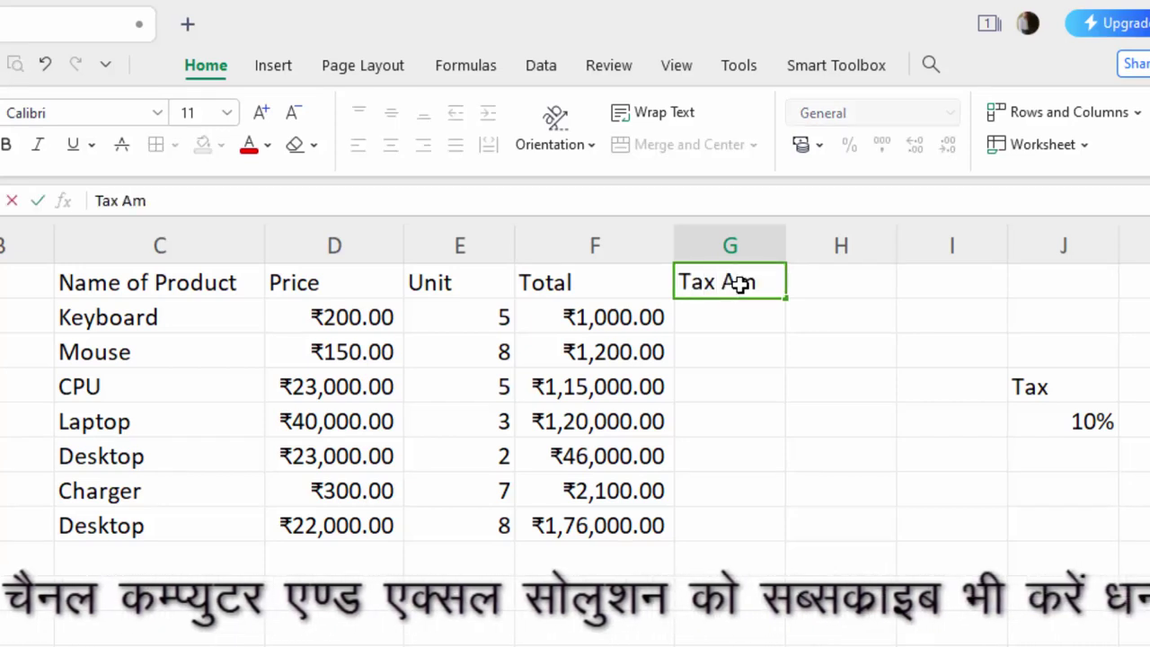
{"action": "type", "text": "ount"}
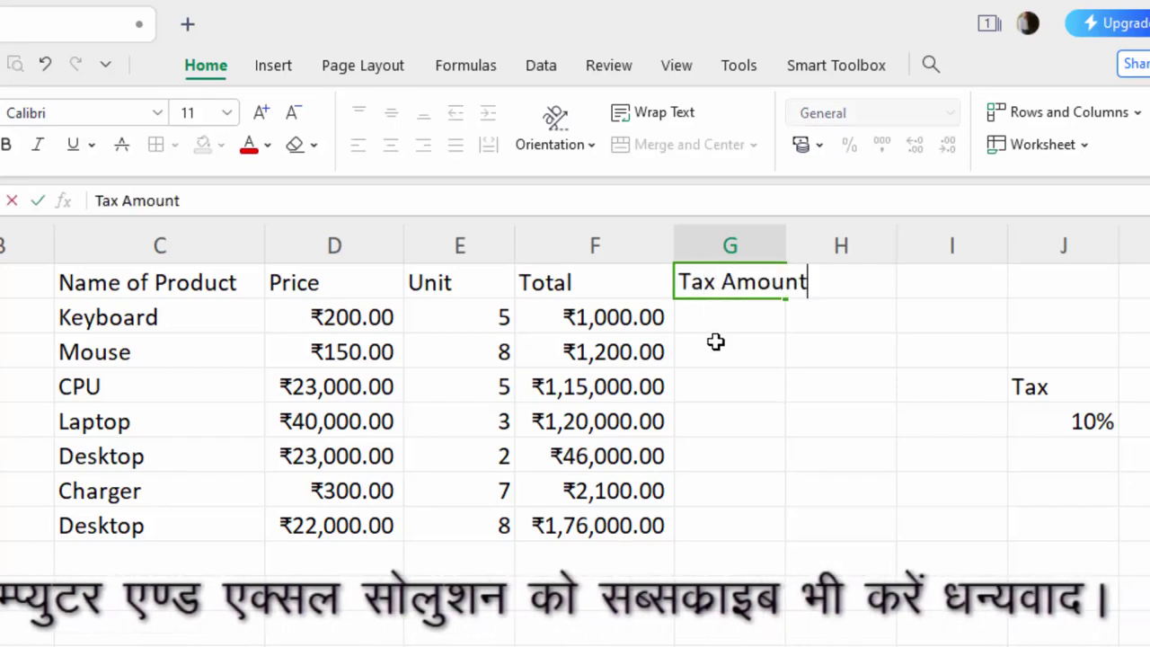
{"action": "left_click", "coordinate": [715, 342]}
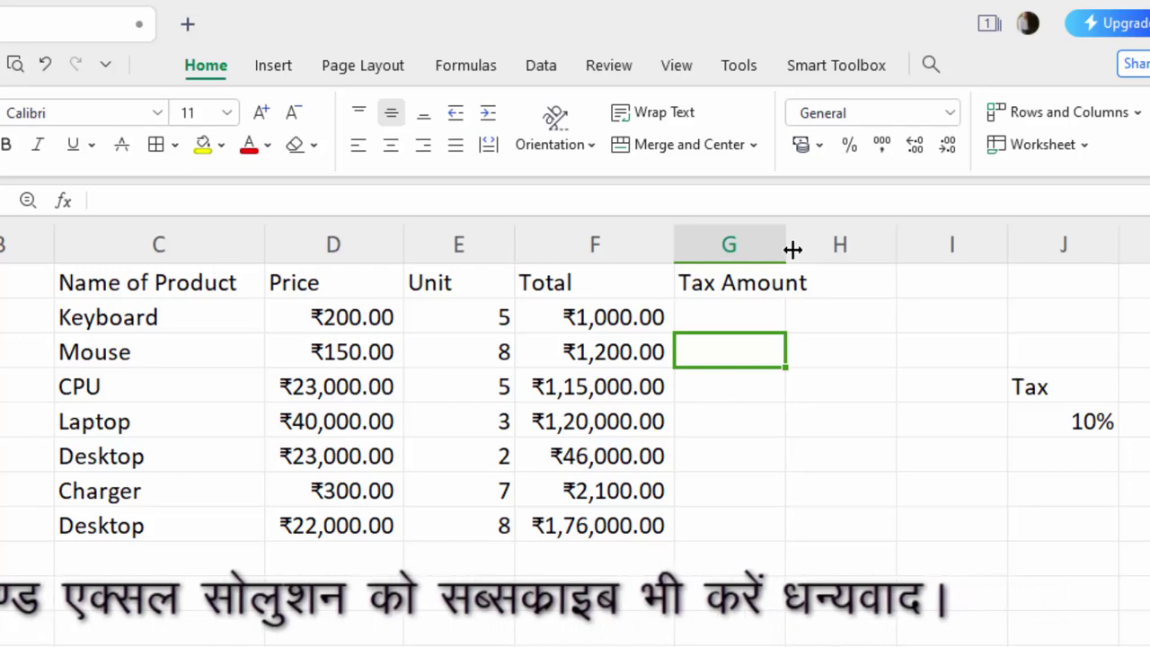
{"action": "left_click_drag", "start_coordinate": [792, 249], "coordinate": [828, 249]}
{"action": "left_click", "coordinate": [751, 317]}
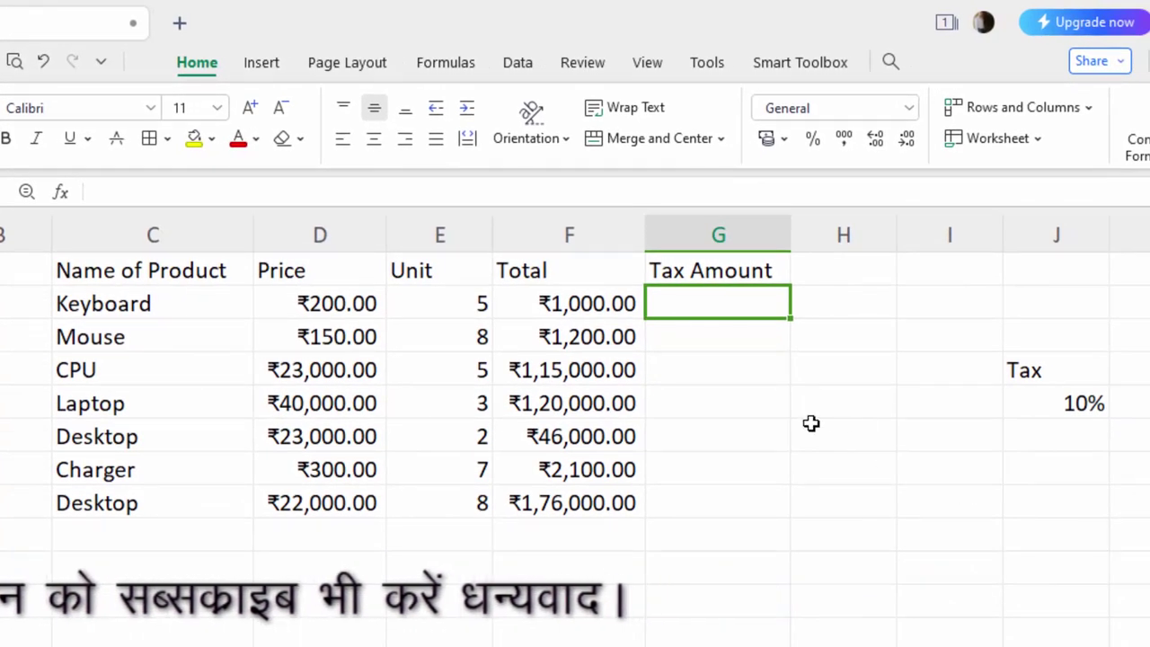
Enter =F2*J5 in G2 and fill it down through G8
{"action": "type", "text": "="}
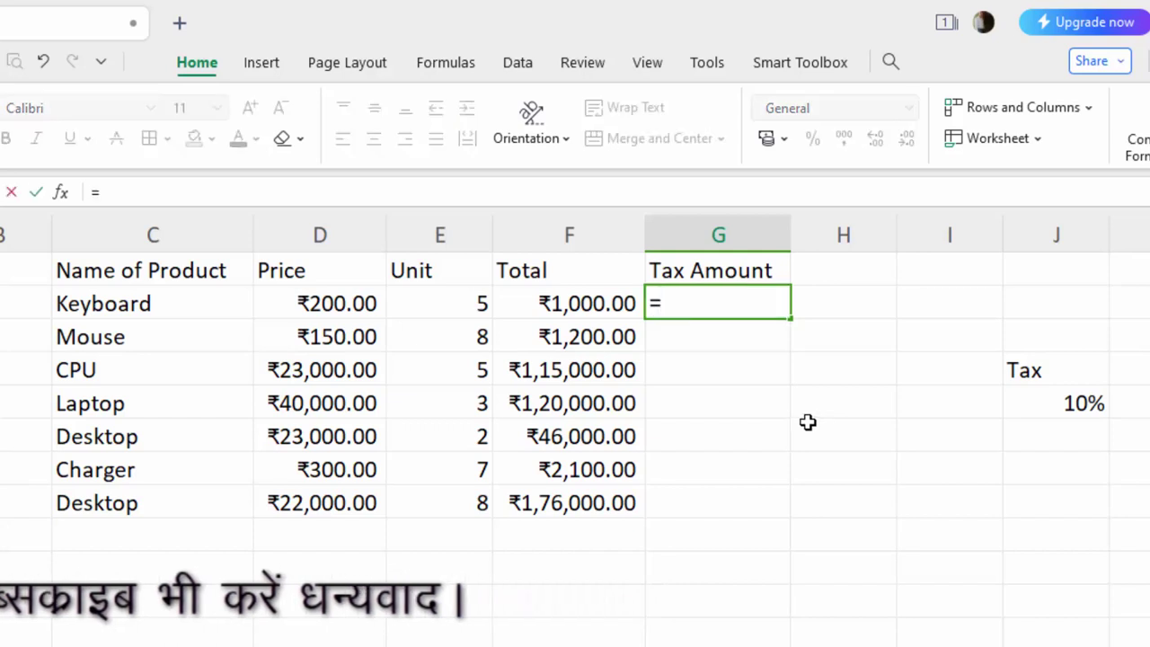
{"action": "left_click", "coordinate": [585, 307]}
{"action": "type", "text": "*"}
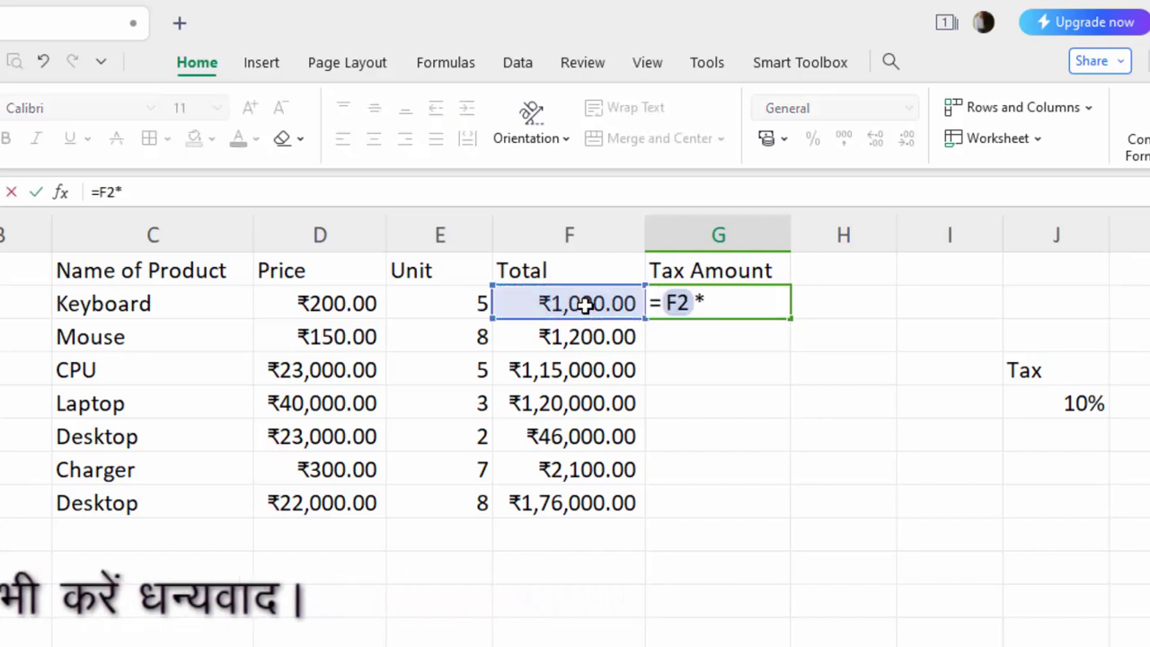
{"action": "left_click", "coordinate": [1073, 404]}
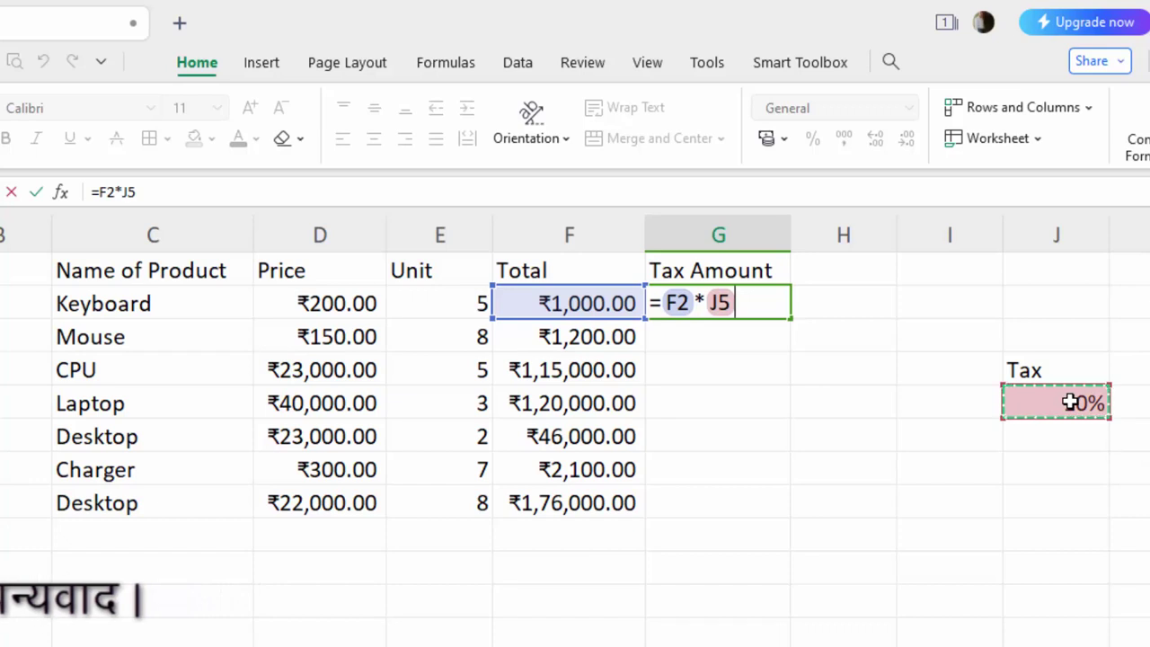
{"action": "key", "text": "Return"}
{"action": "left_click", "coordinate": [775, 304]}
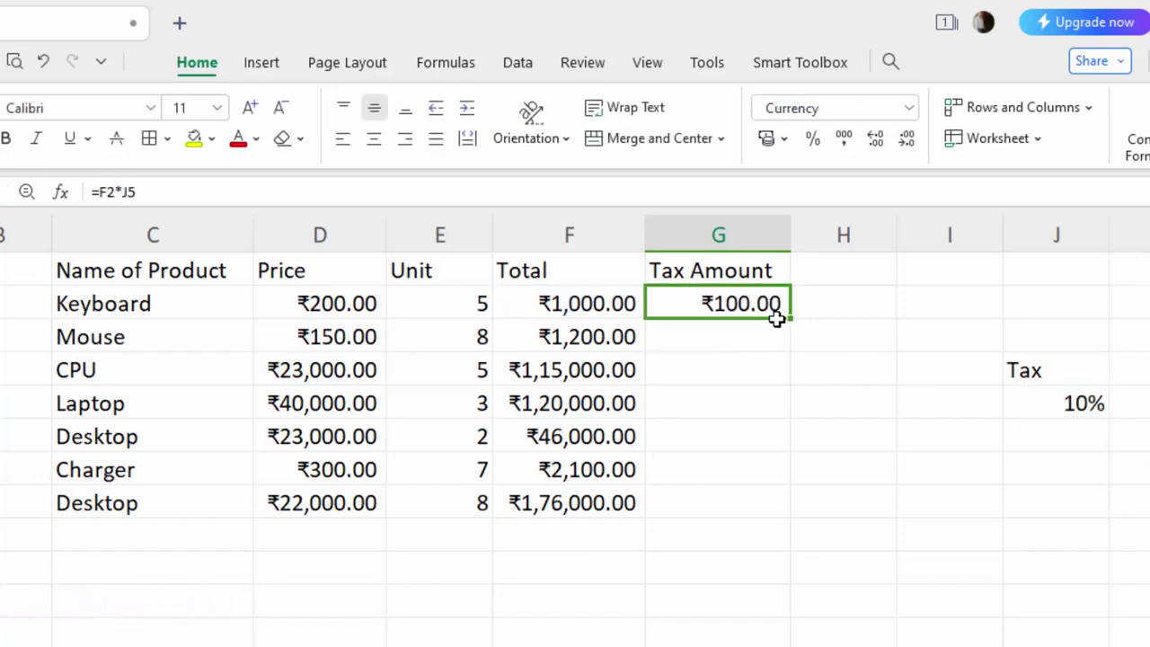
{"action": "double_click", "coordinate": [791, 315]}
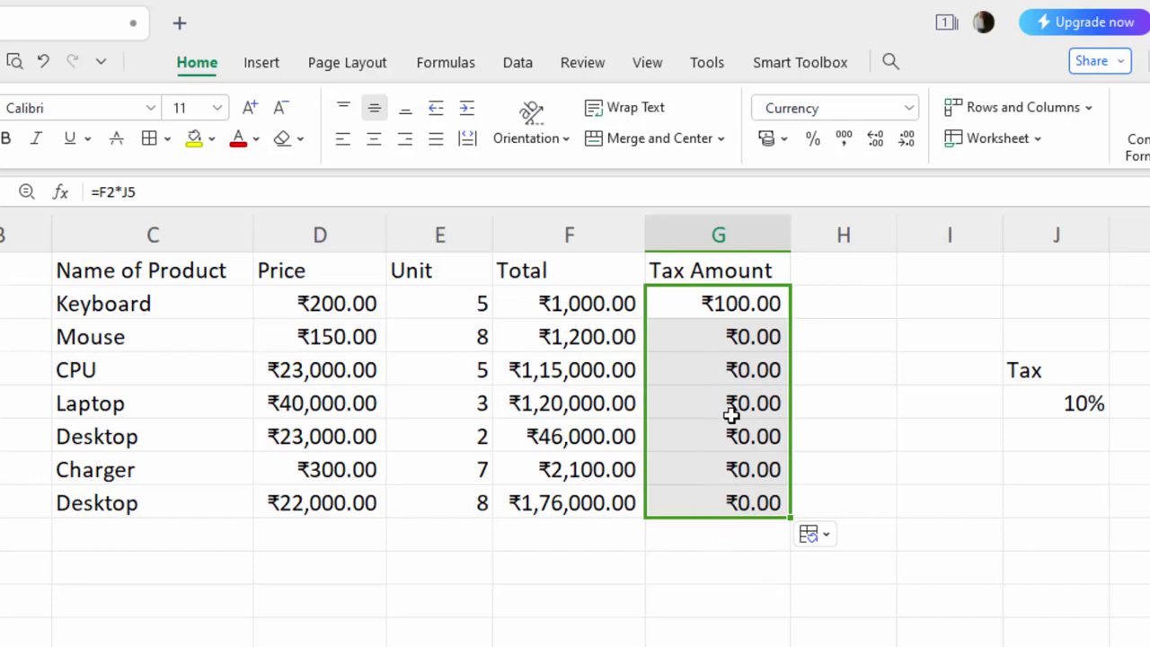
{"action": "left_click", "coordinate": [737, 304]}
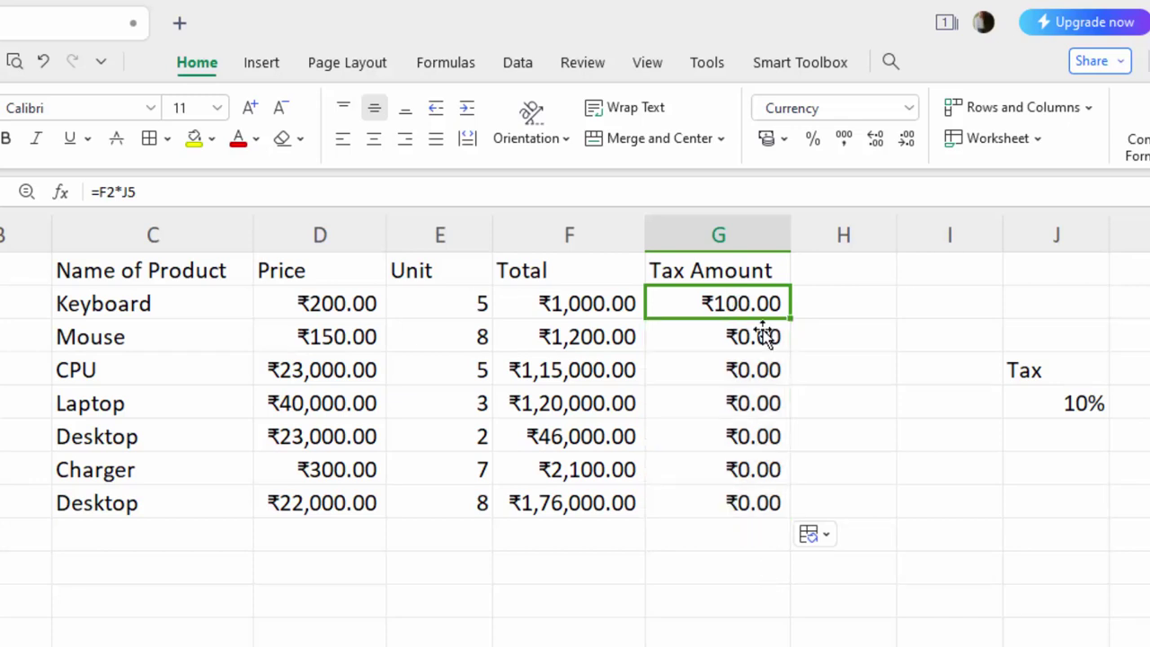
Give the 10% tax rate cell J5 a yellow fill
{"action": "left_click", "coordinate": [1069, 403]}
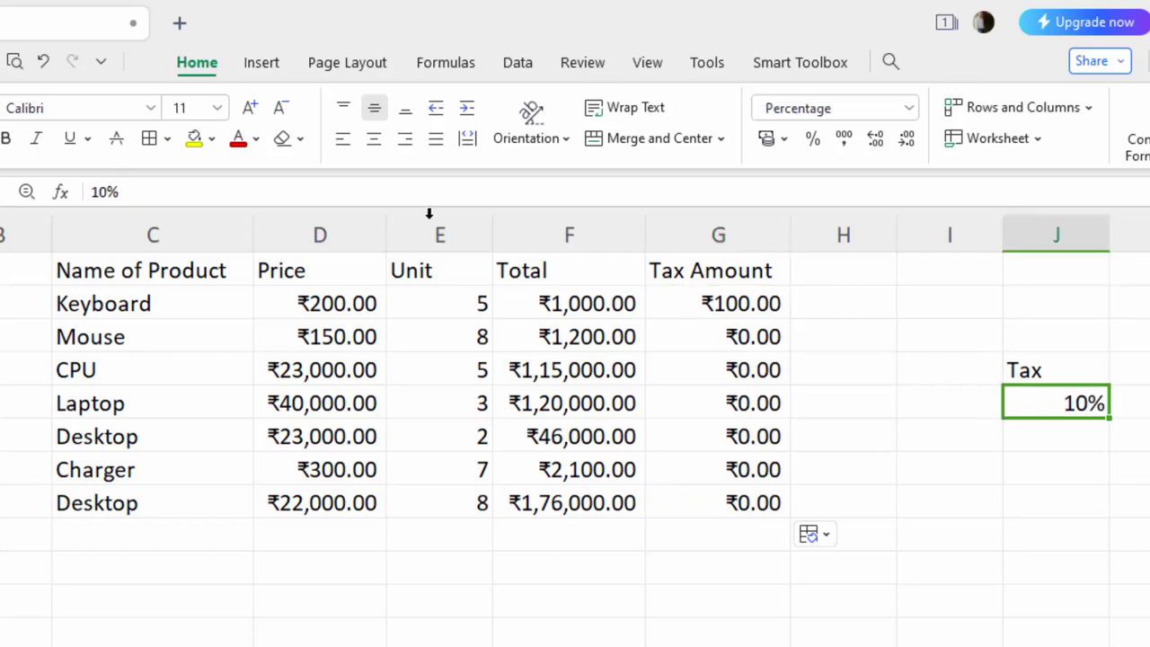
{"action": "left_click", "coordinate": [194, 137]}
{"action": "left_click", "coordinate": [1093, 367]}
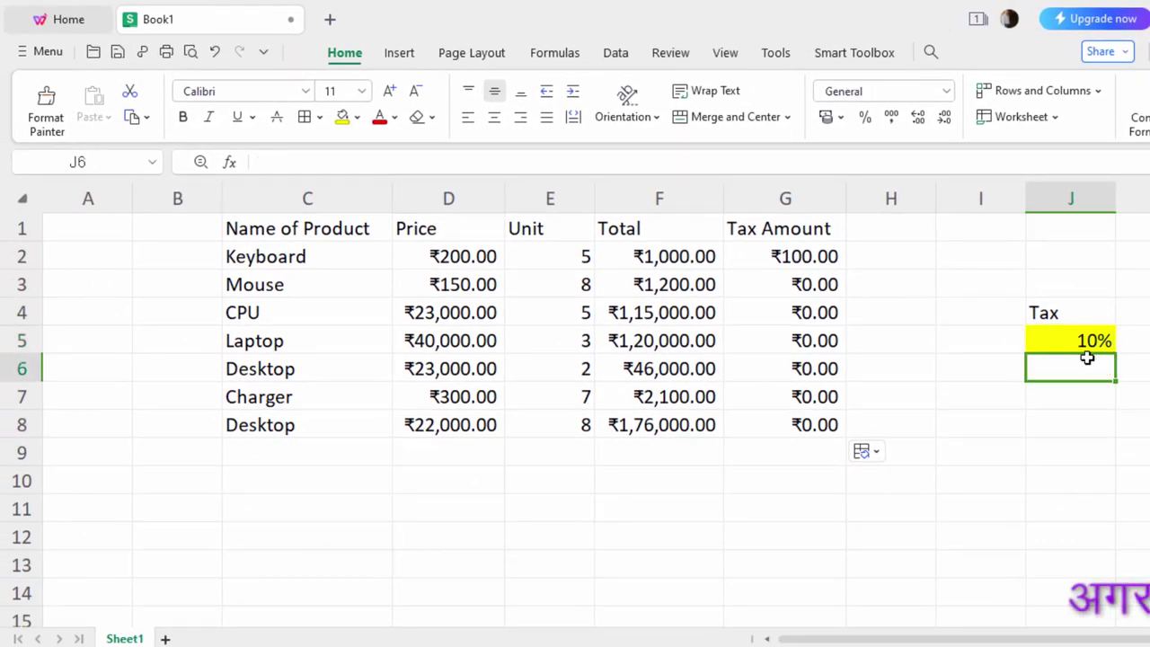
{"action": "left_click", "coordinate": [1093, 342]}
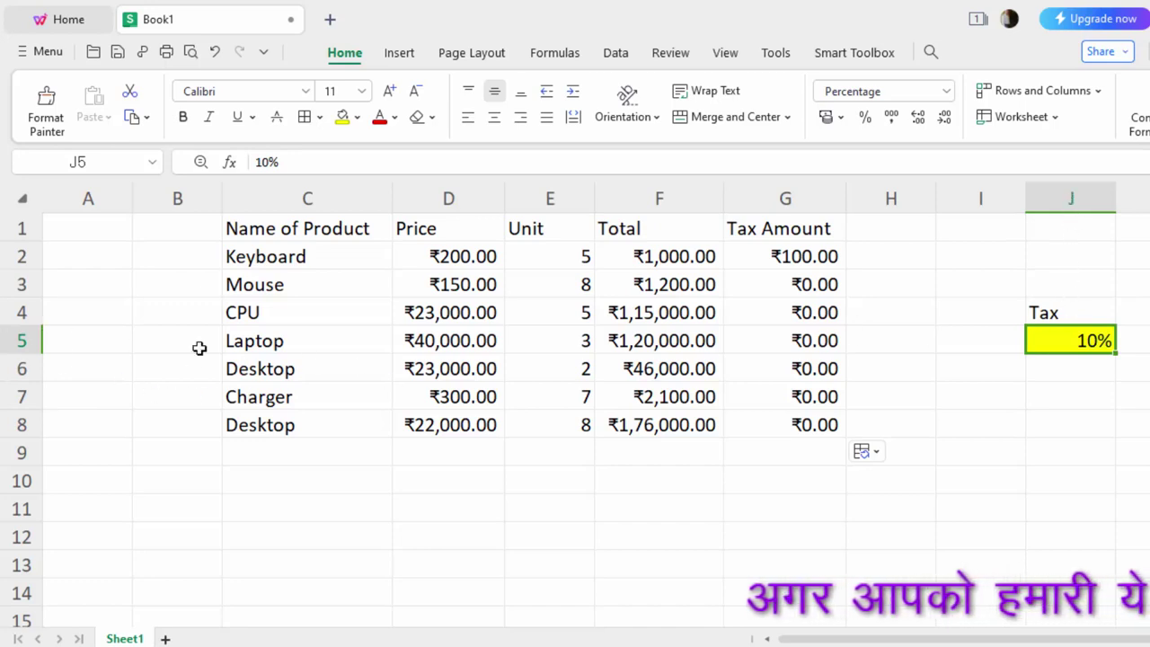
Select row 5 and column J to illustrate rows and columns, then reselect J5 and G2
{"action": "left_click", "coordinate": [21, 341]}
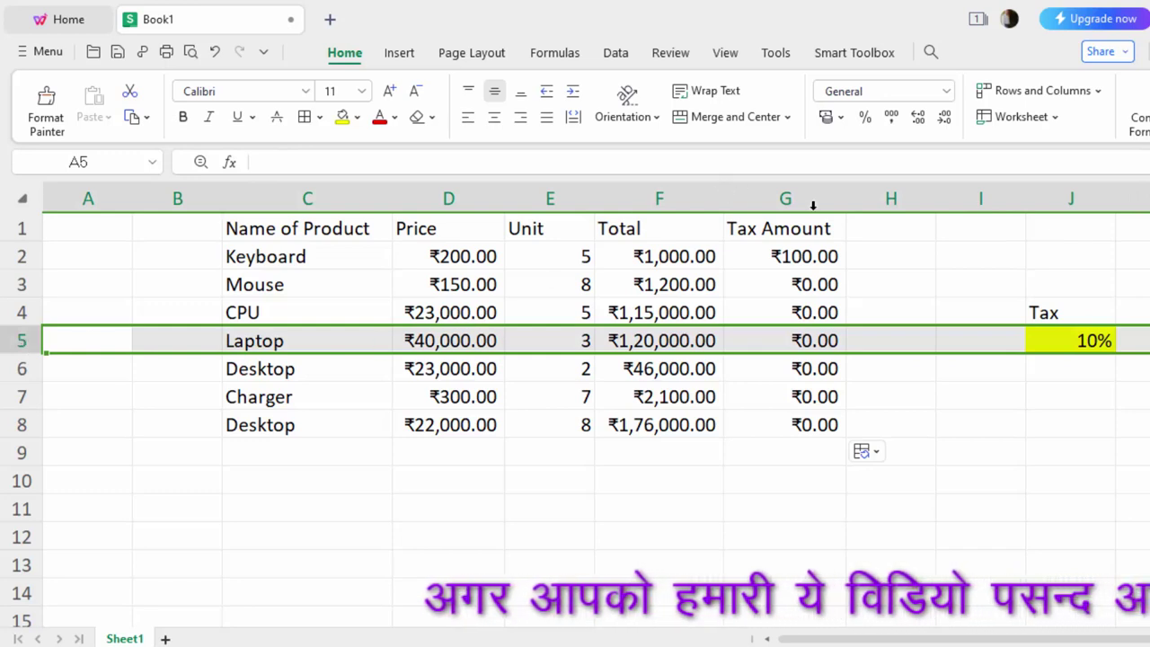
{"action": "left_click", "coordinate": [1087, 190]}
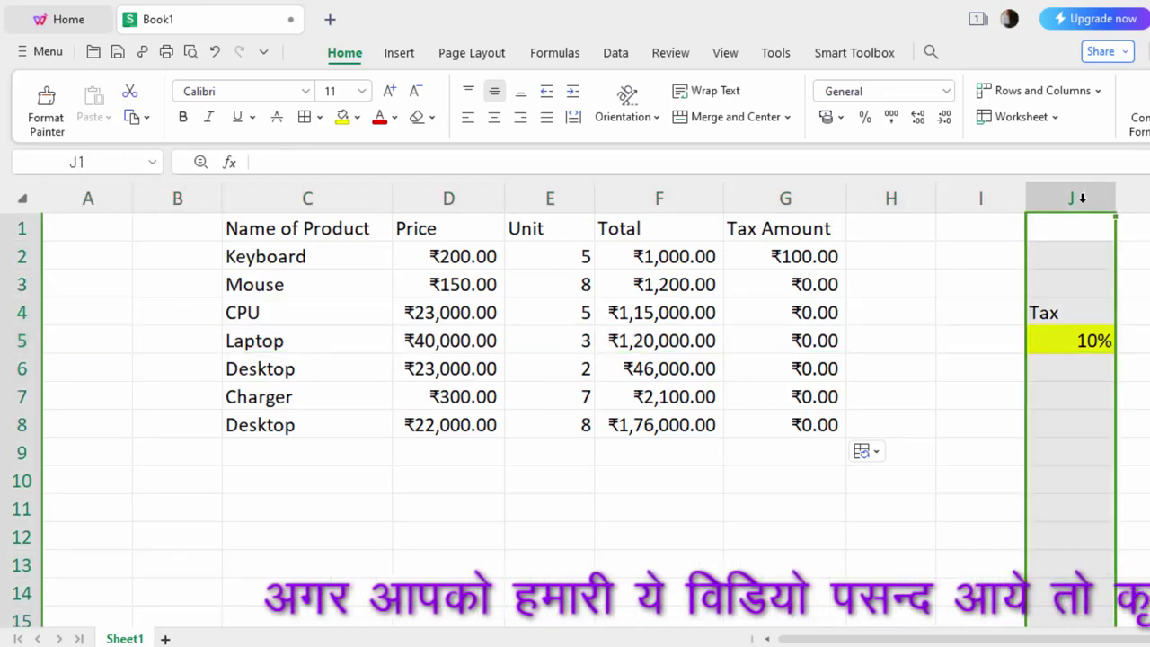
{"action": "left_click", "coordinate": [34, 341]}
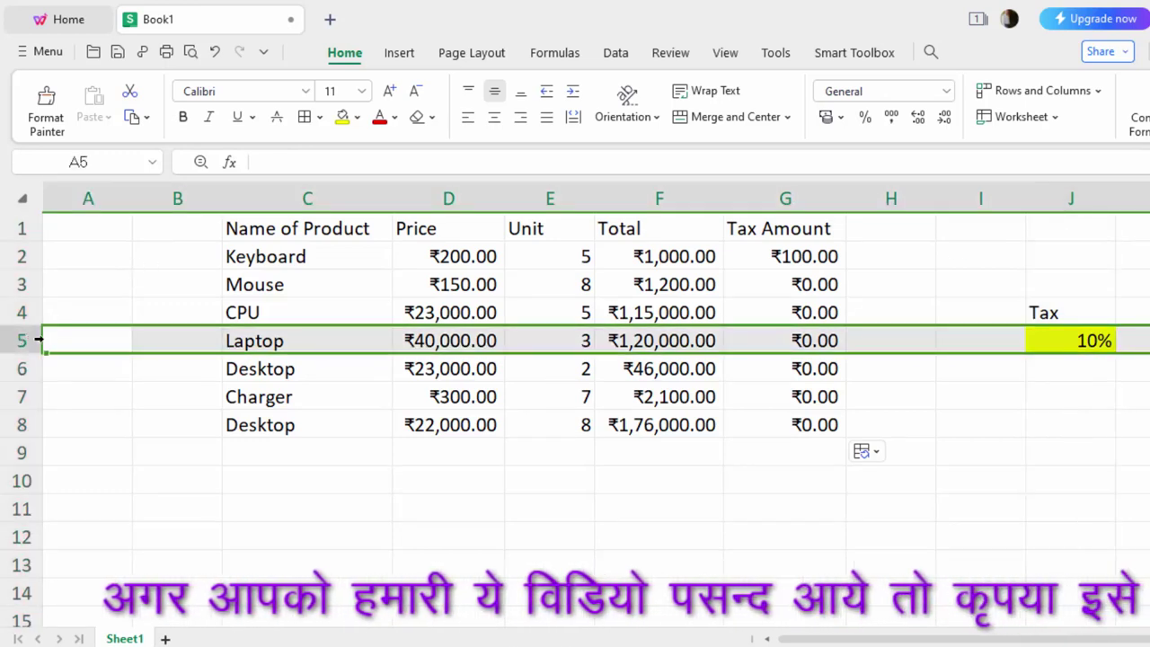
{"action": "left_click", "coordinate": [1052, 339]}
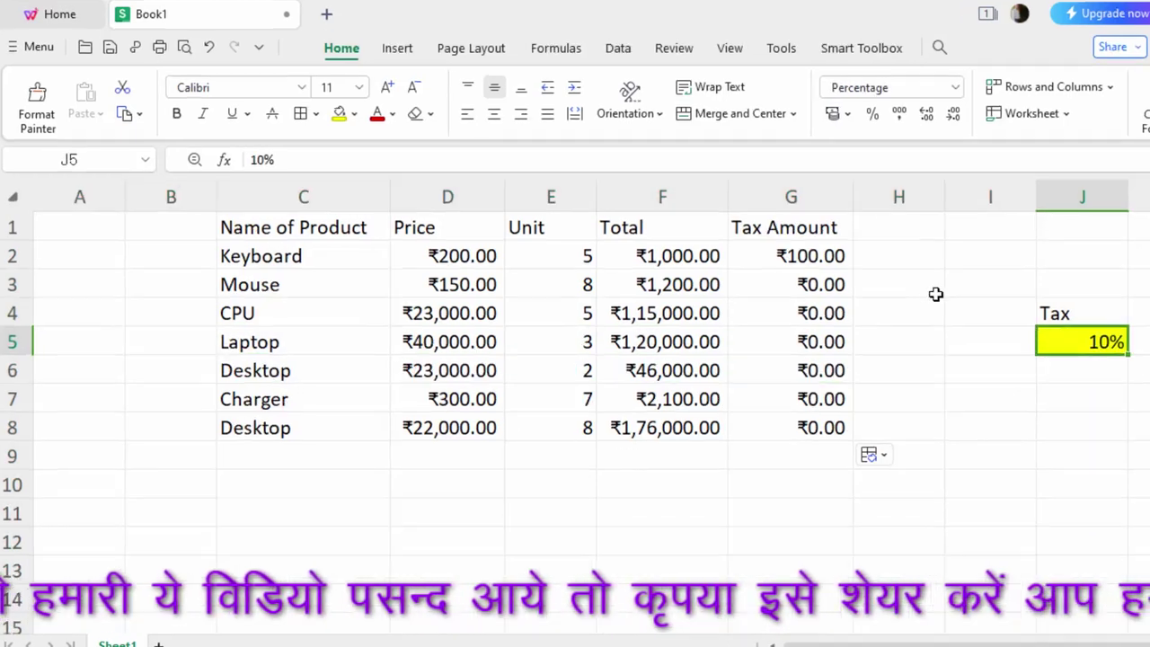
{"action": "left_click", "coordinate": [809, 255]}
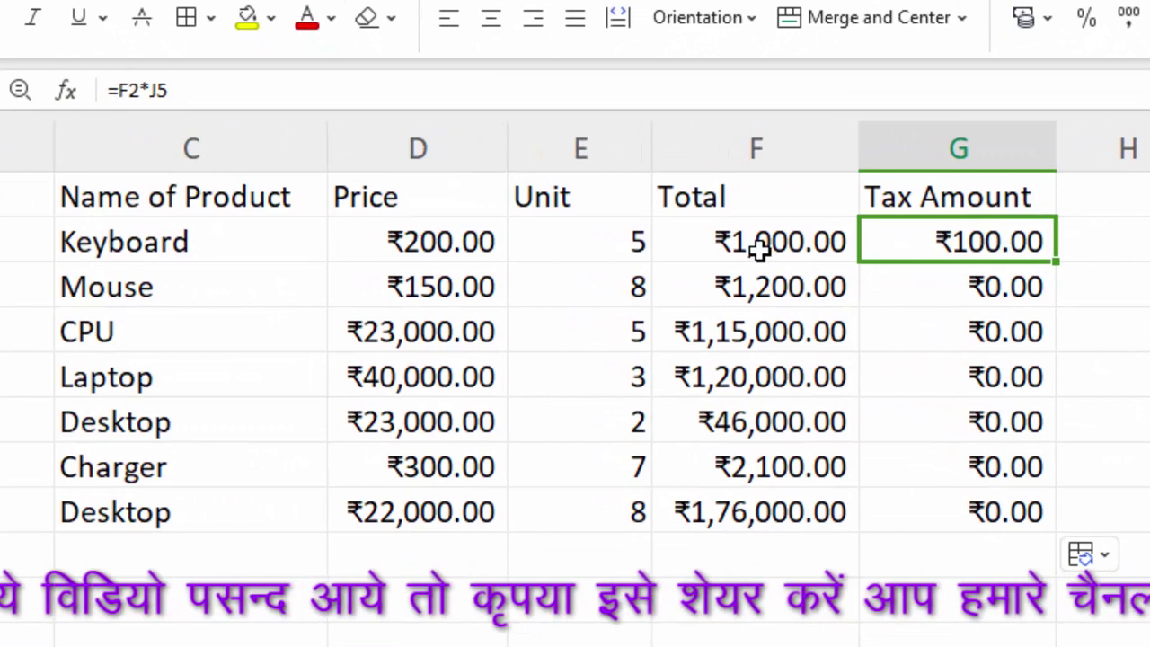
{"action": "key", "text": "F2"}
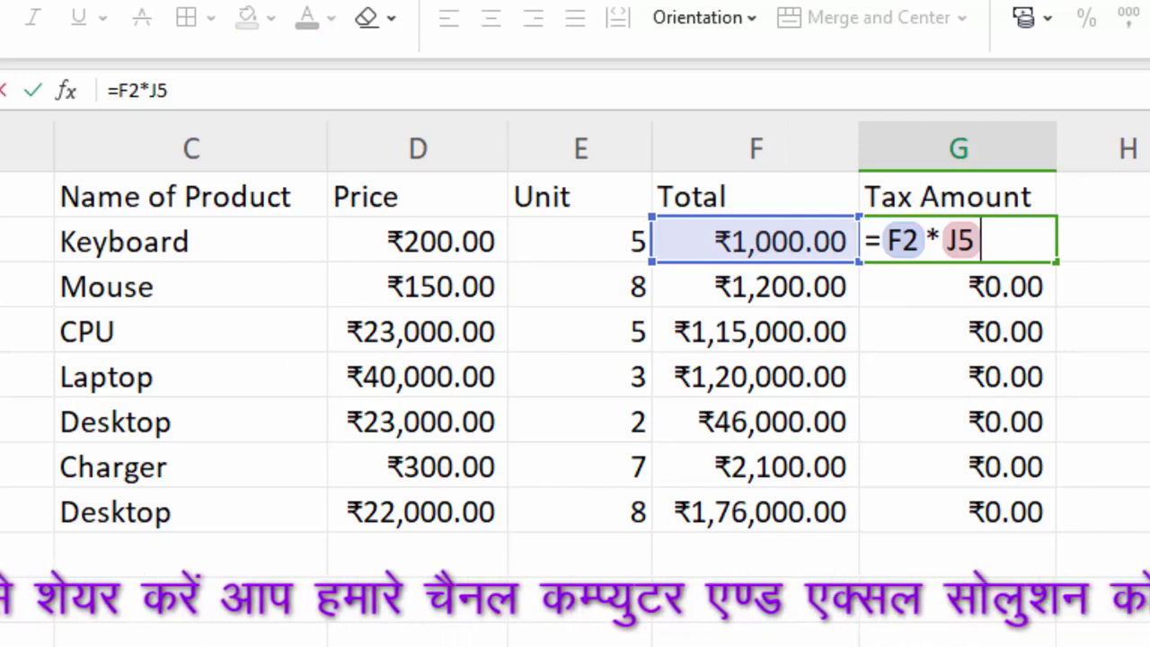
{"action": "key", "text": "Return"}
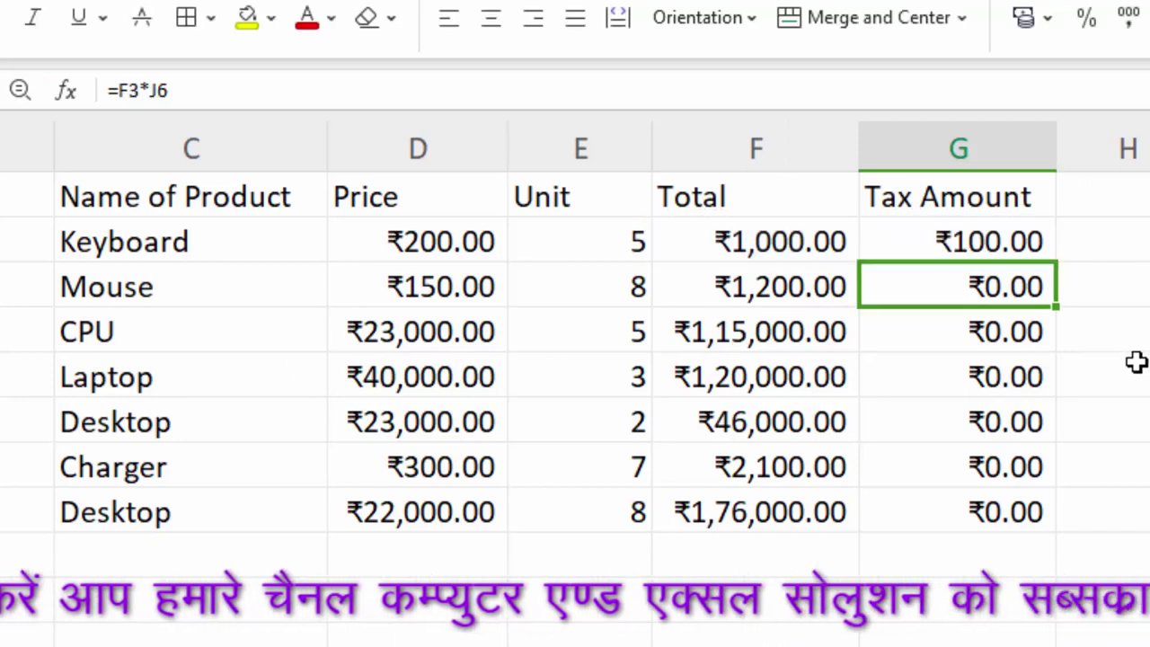
{"action": "key", "text": "F2"}
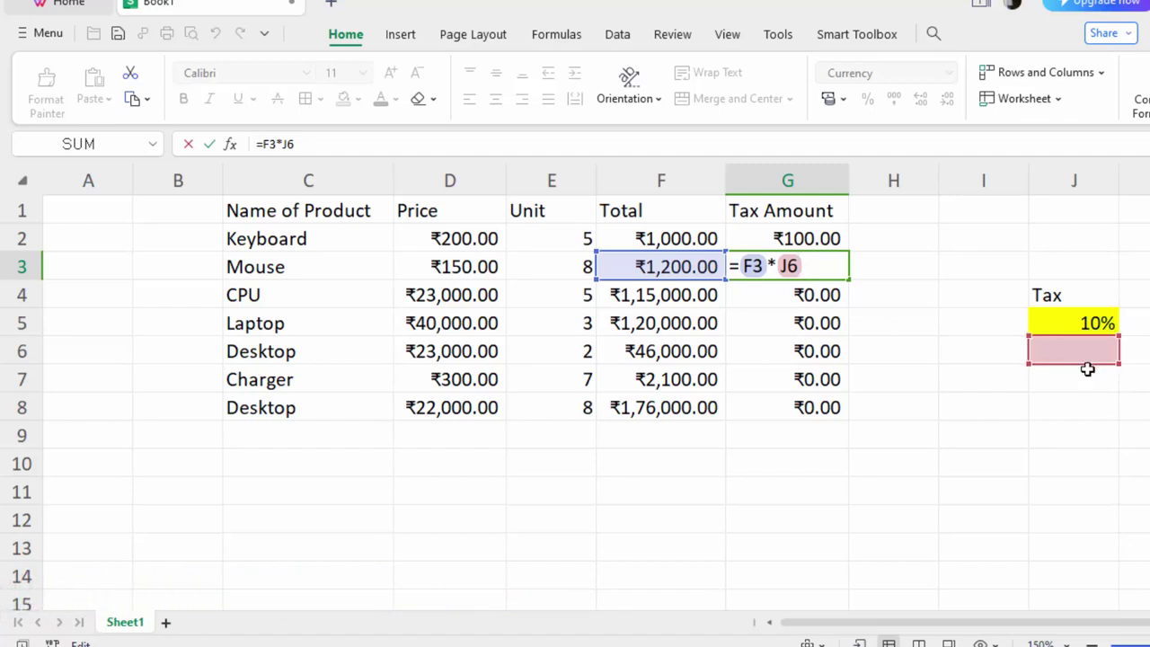
{"action": "key", "text": "Return"}
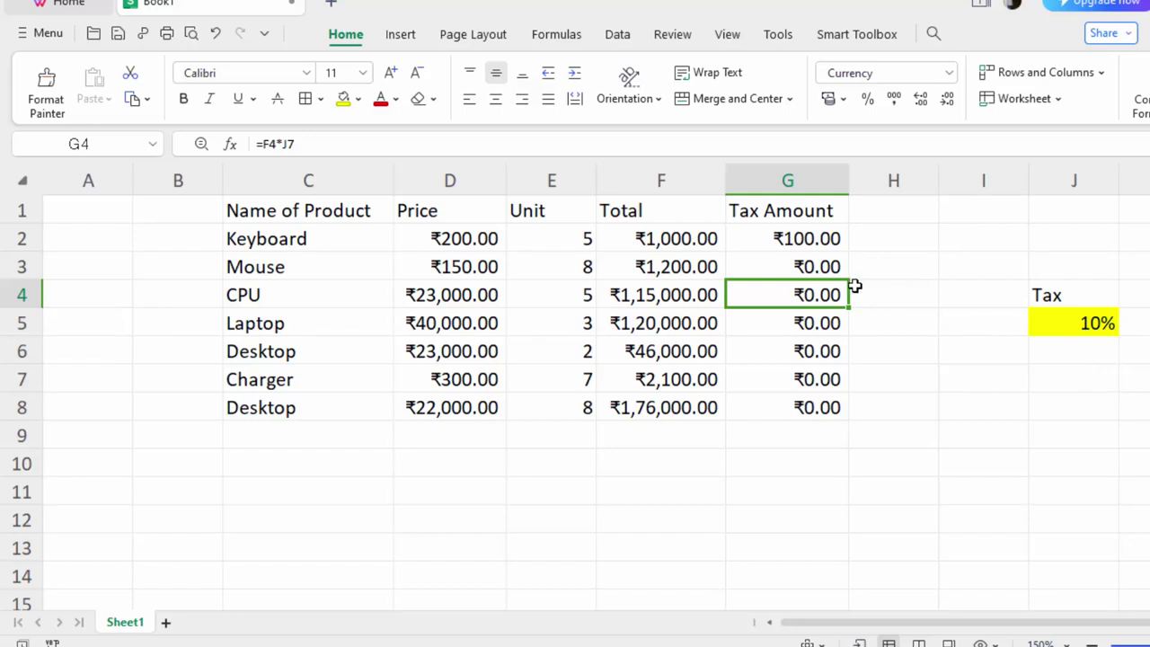
{"action": "left_click", "coordinate": [812, 236]}
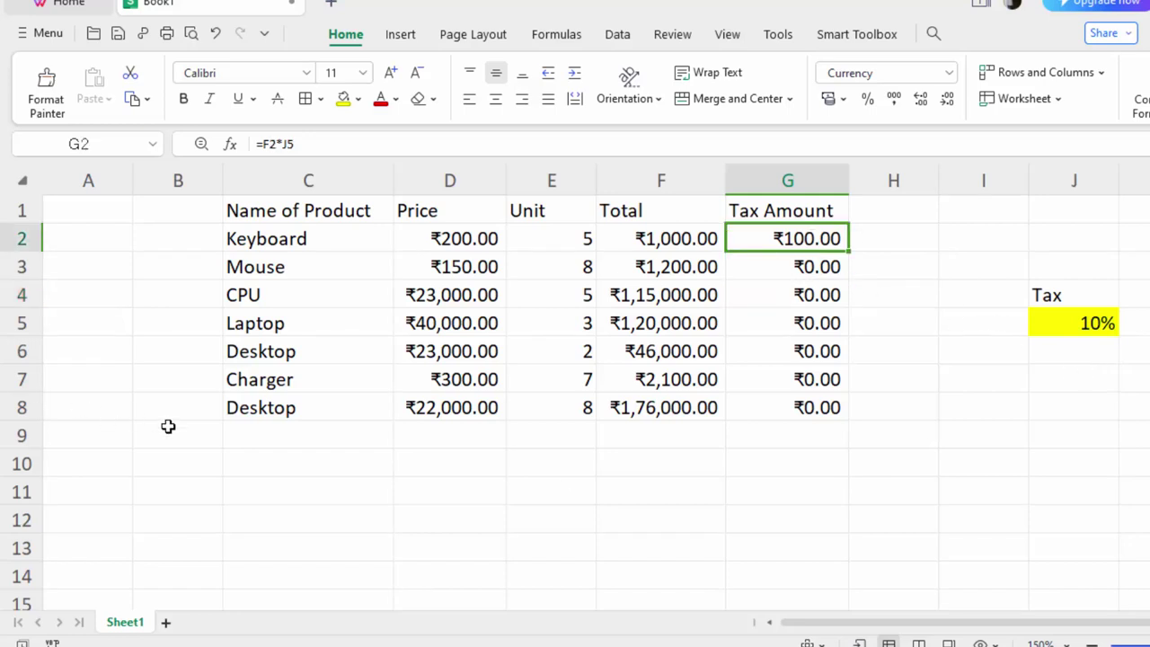
{"action": "left_click", "coordinate": [344, 489]}
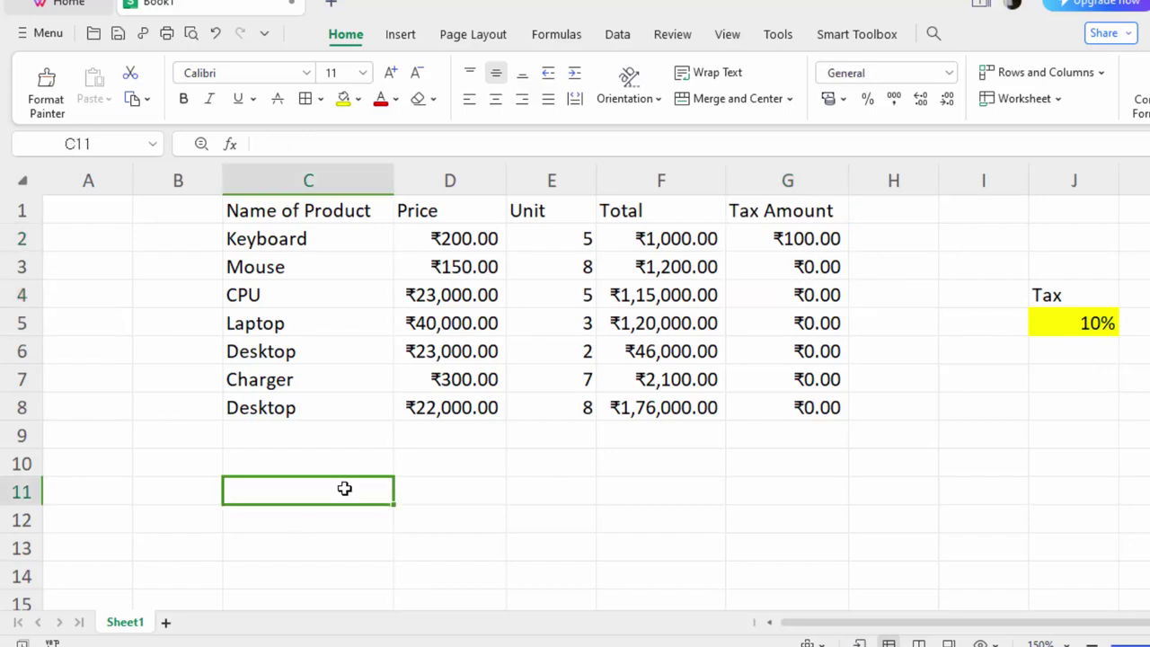
Finish the reference-type labels Relative, Mixed and Absolute in column C
{"action": "type", "text": "Relative"}
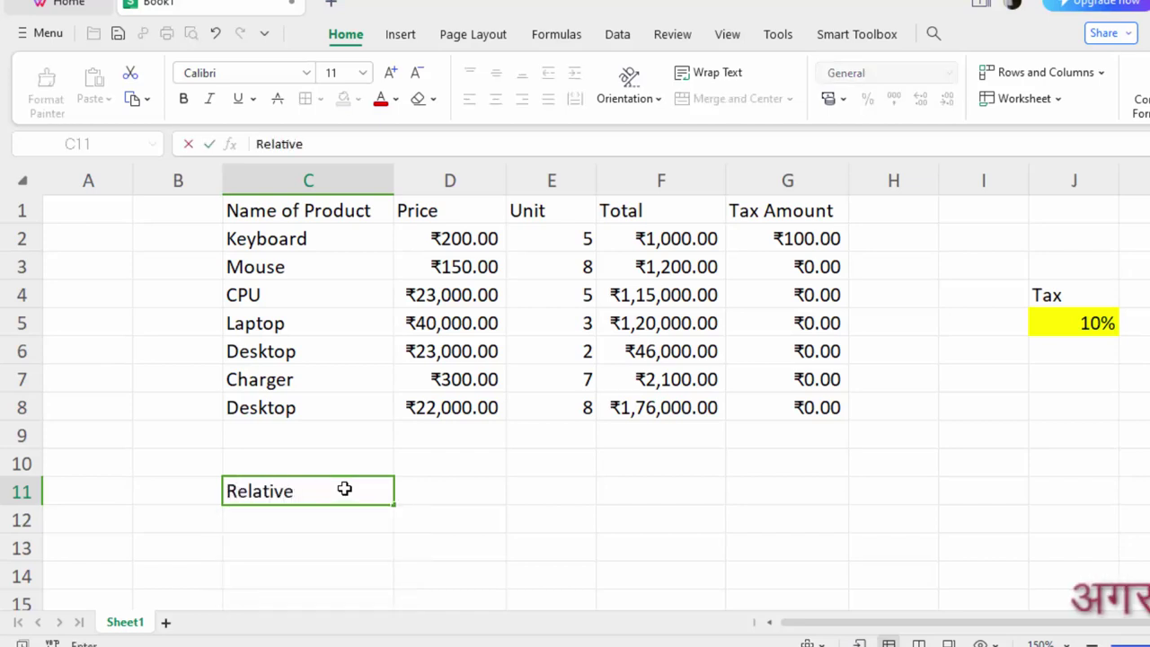
{"action": "left_click", "coordinate": [291, 524]}
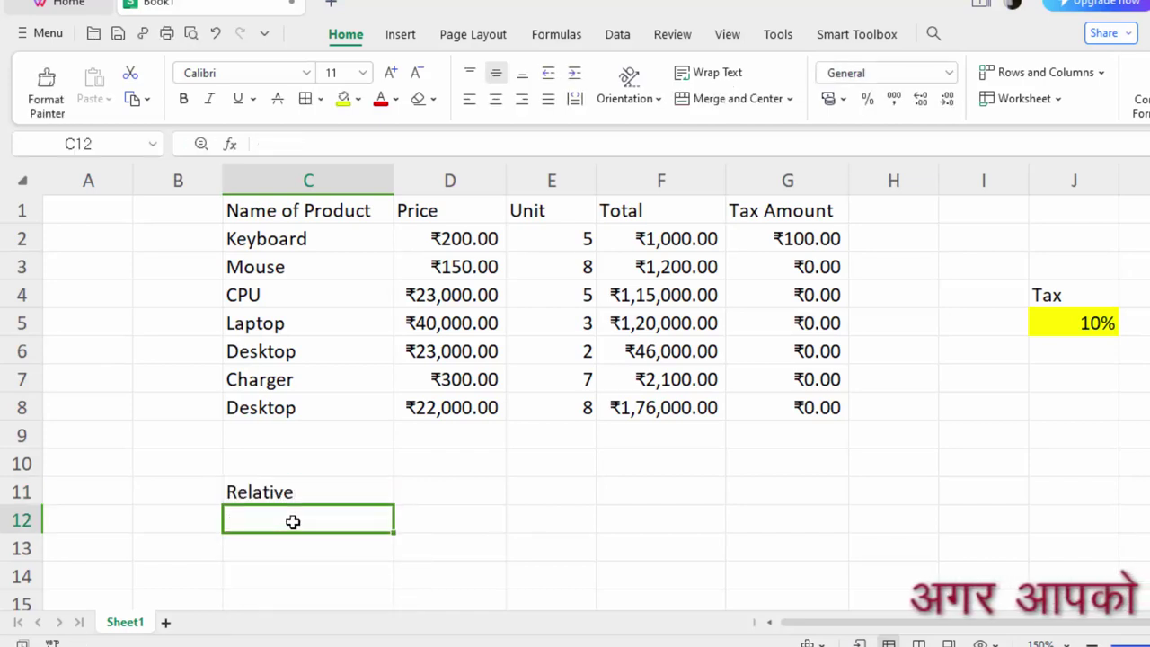
{"action": "type", "text": "M"}
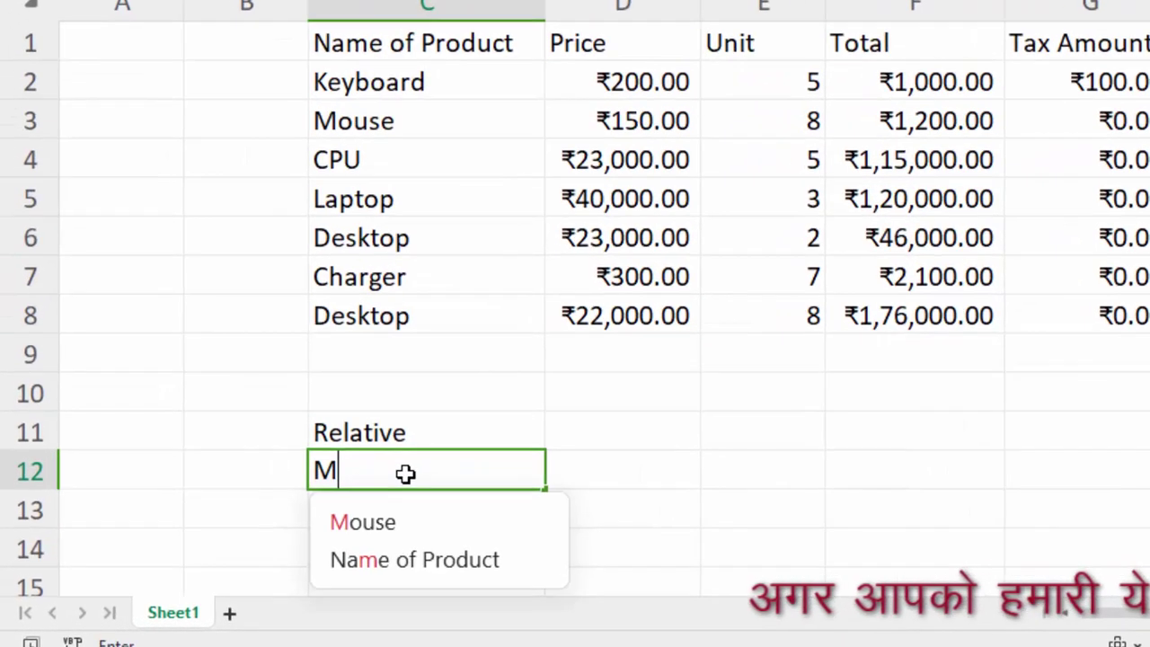
{"action": "type", "text": "ixed"}
{"action": "key", "text": "Return"}
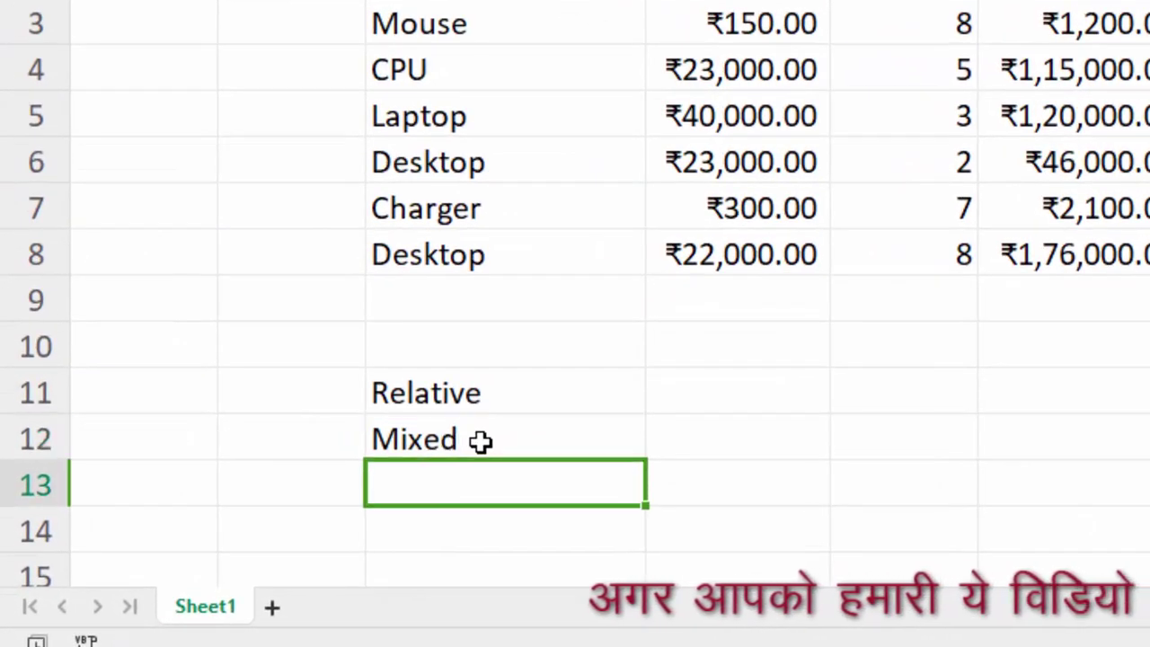
{"action": "type", "text": "Absol"}
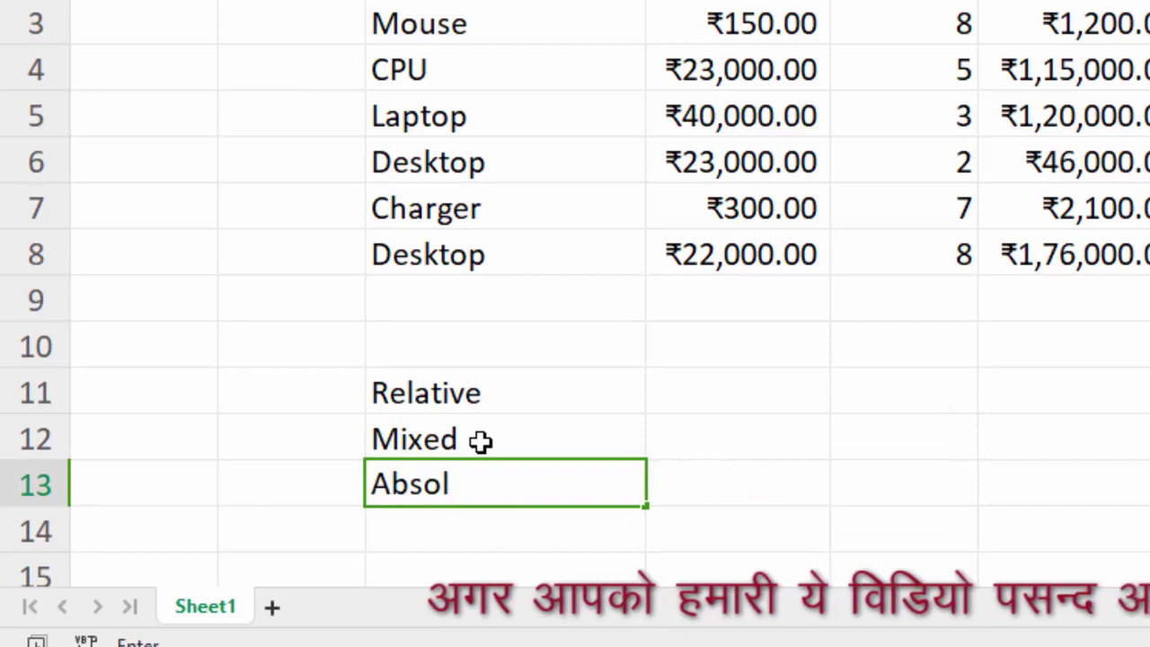
{"action": "type", "text": "ute"}
Enter the example references A2, A$2 or $A2, and $A$2 in D11 to D13
{"action": "left_click", "coordinate": [735, 397]}
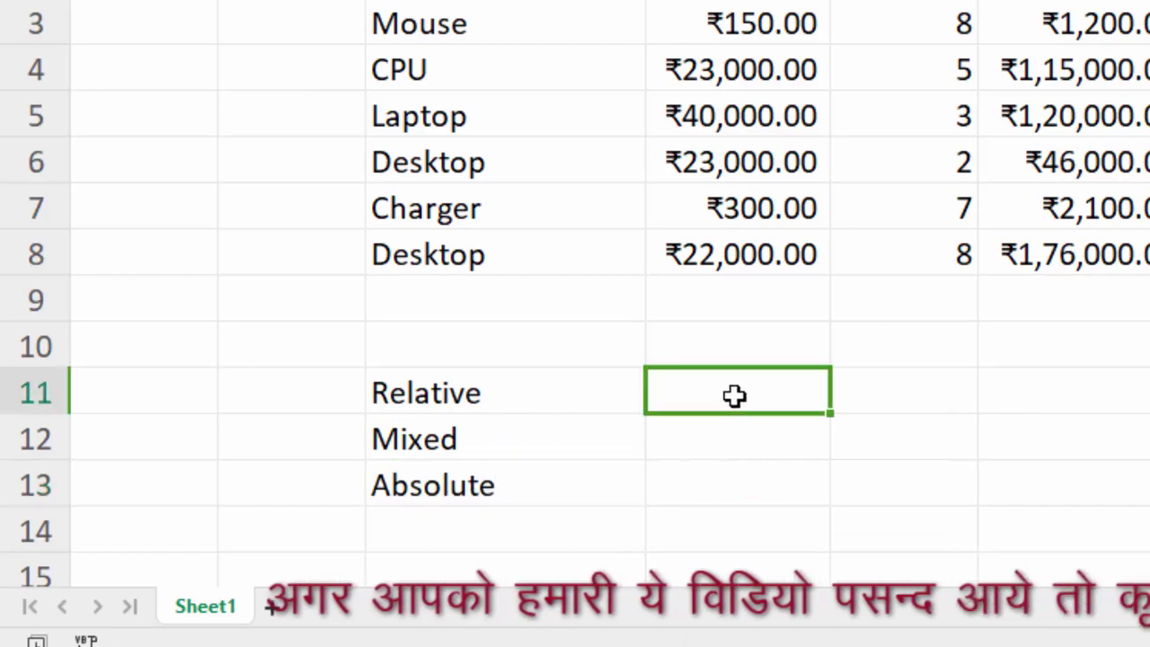
{"action": "type", "text": "A2"}
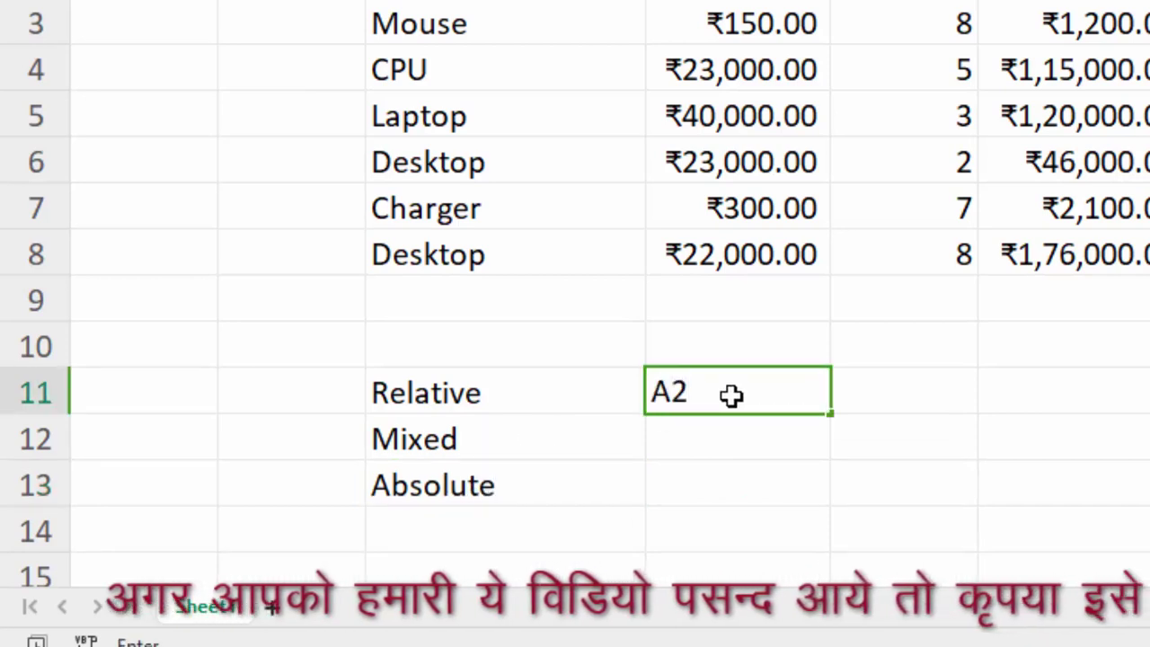
{"action": "left_click", "coordinate": [686, 438]}
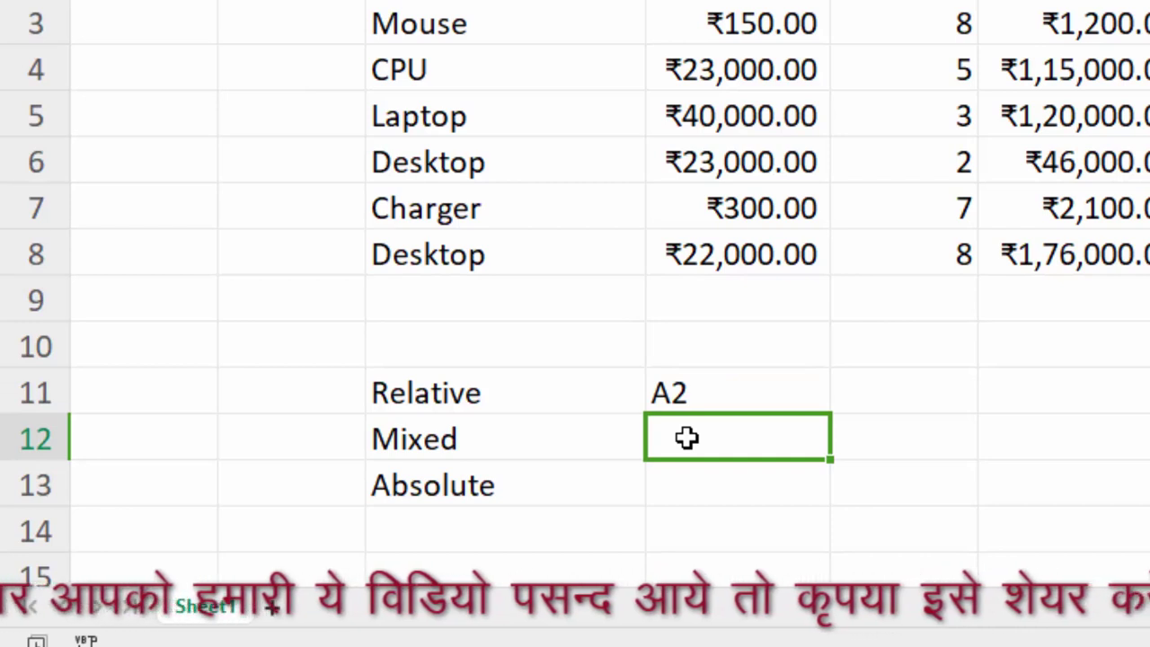
{"action": "type", "text": "A2"}
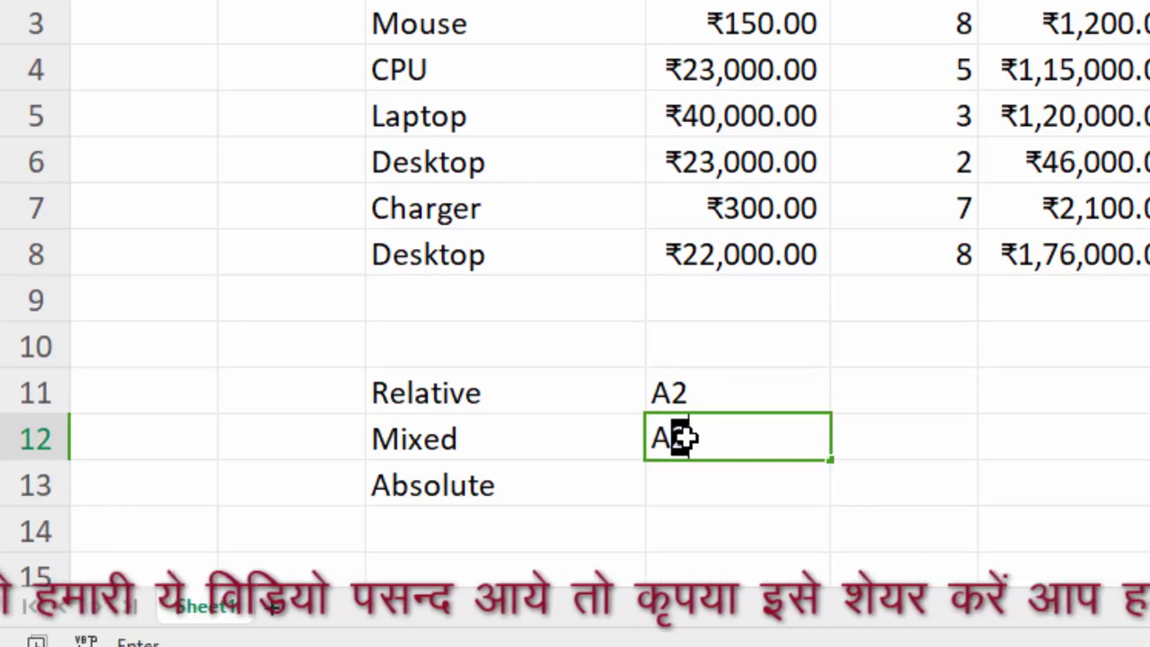
{"action": "key", "text": "BackSpace"}
{"action": "type", "text": "$"}
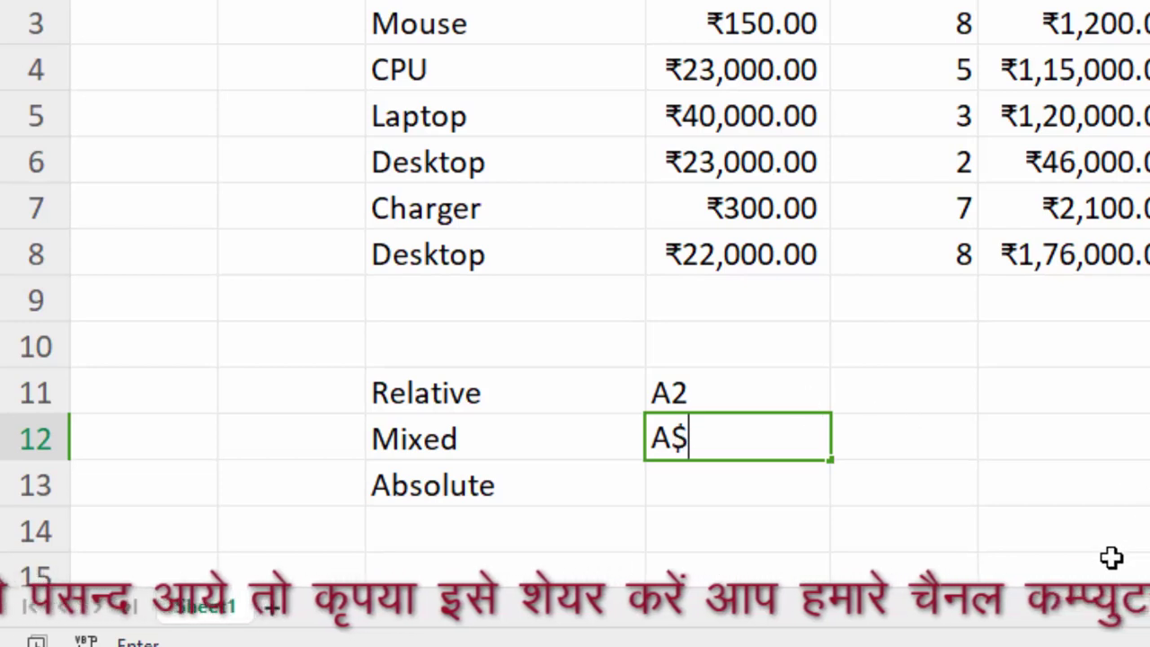
{"action": "type", "text": "2"}
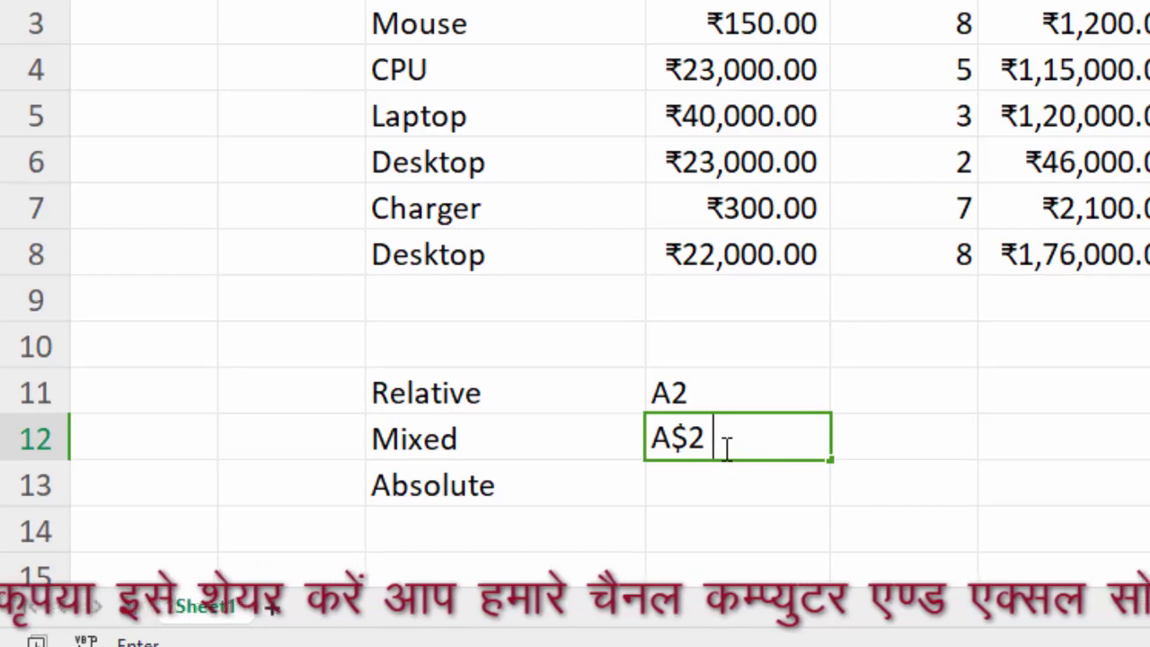
{"action": "type", "text": "cr"}
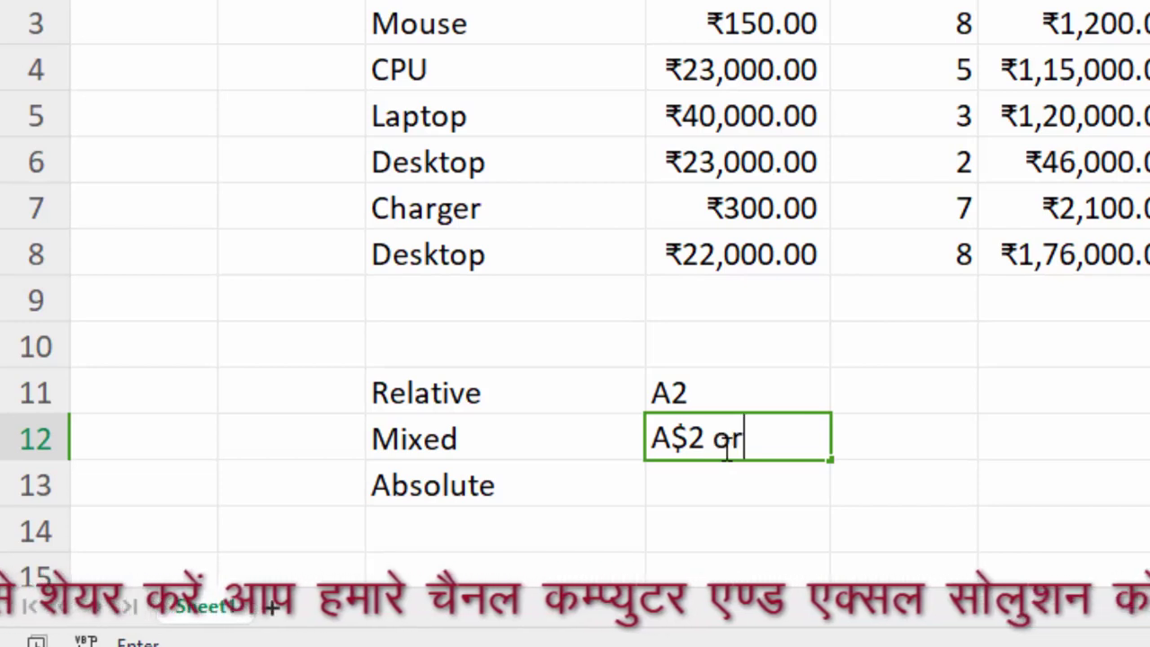
{"action": "type", "text": " $"}
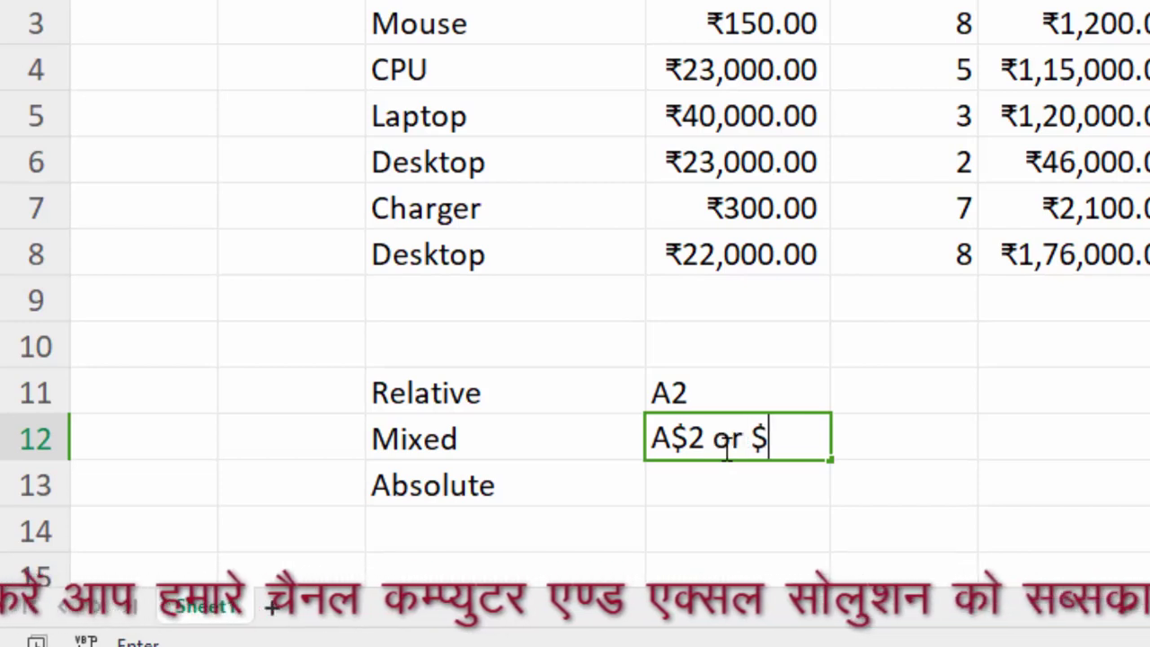
{"action": "type", "text": "A2"}
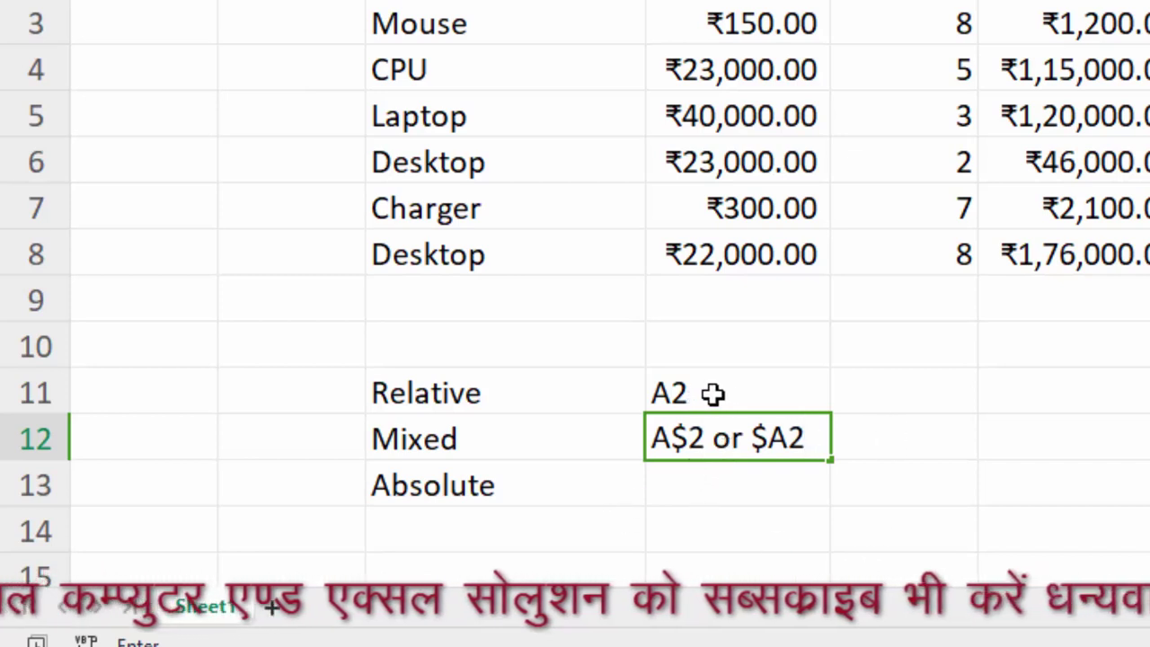
{"action": "left_click", "coordinate": [737, 474]}
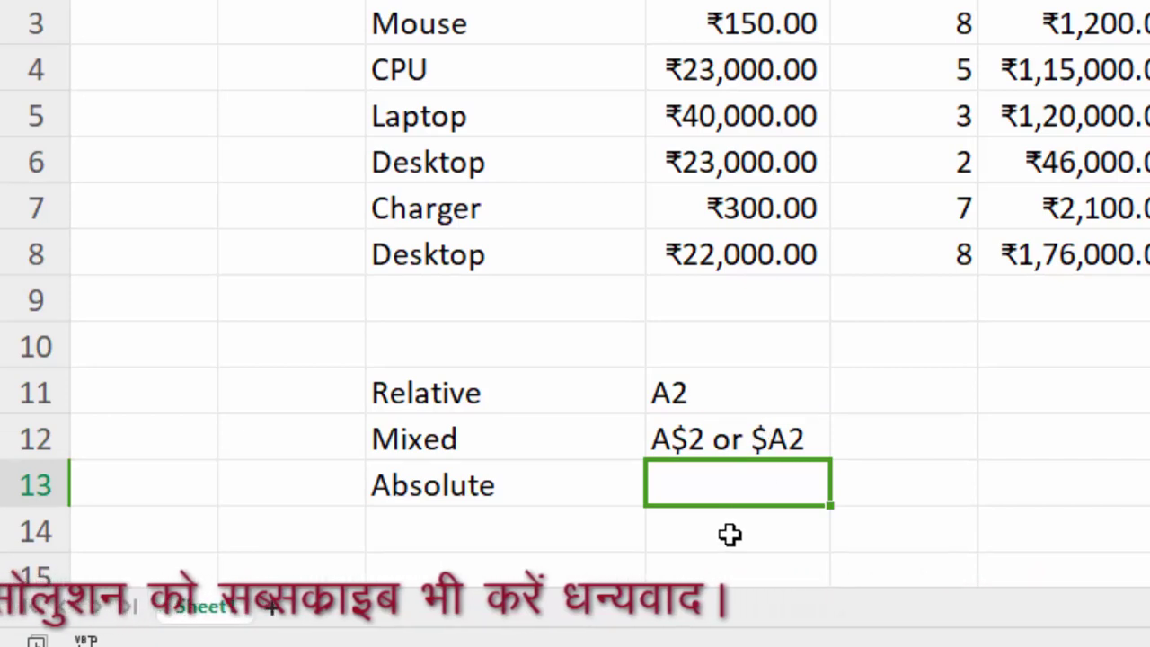
{"action": "type", "text": "$A"}
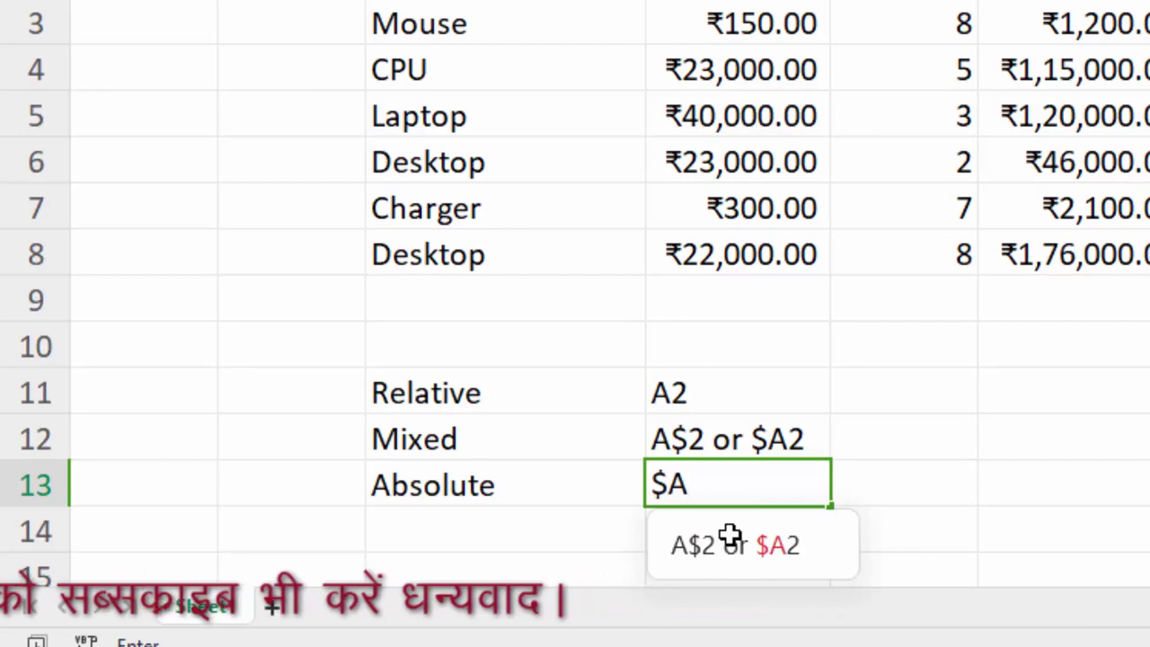
{"action": "type", "text": "$"}
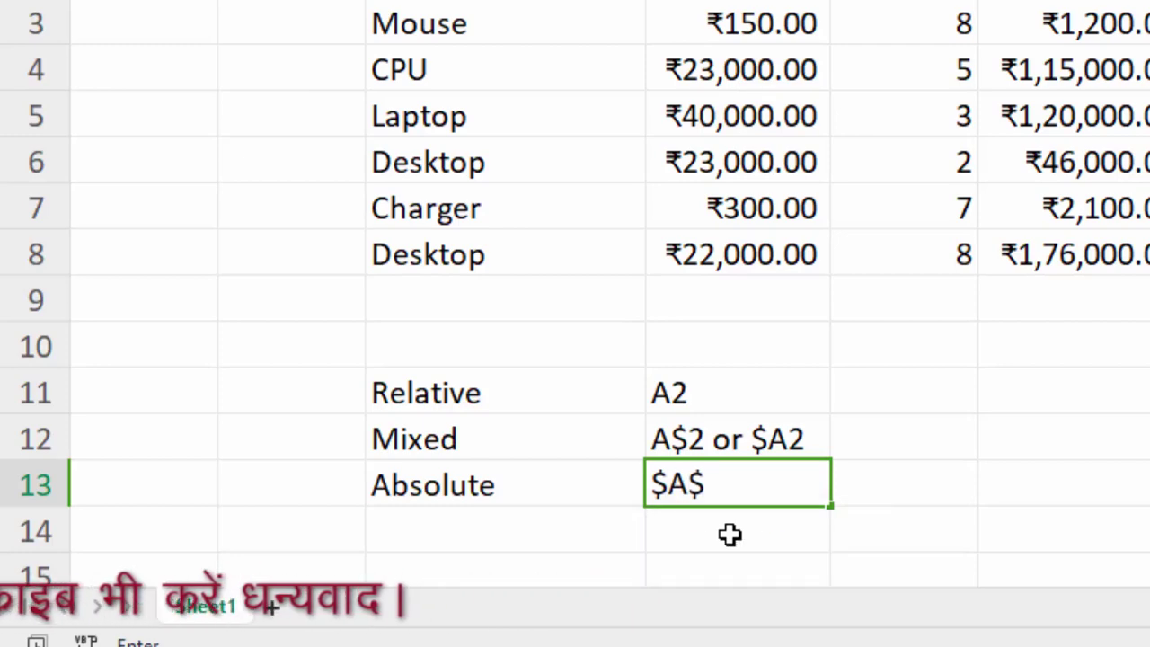
{"action": "type", "text": "@"}
{"action": "key", "text": "BackSpace"}
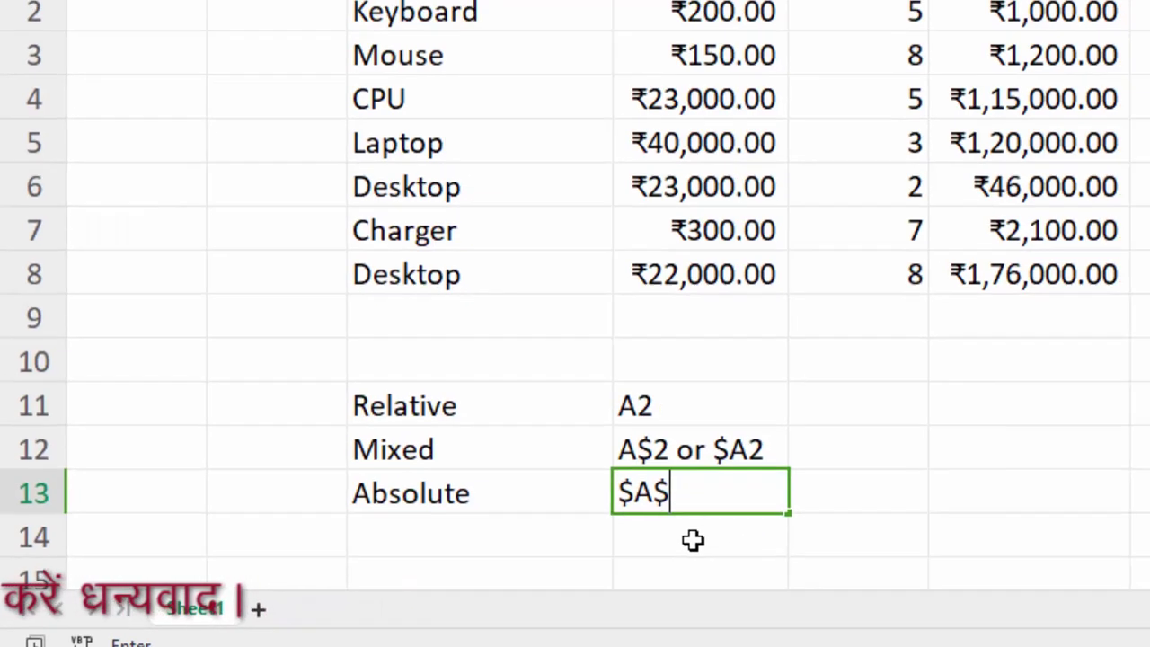
{"action": "type", "text": "2"}
{"action": "left_click", "coordinate": [562, 571]}
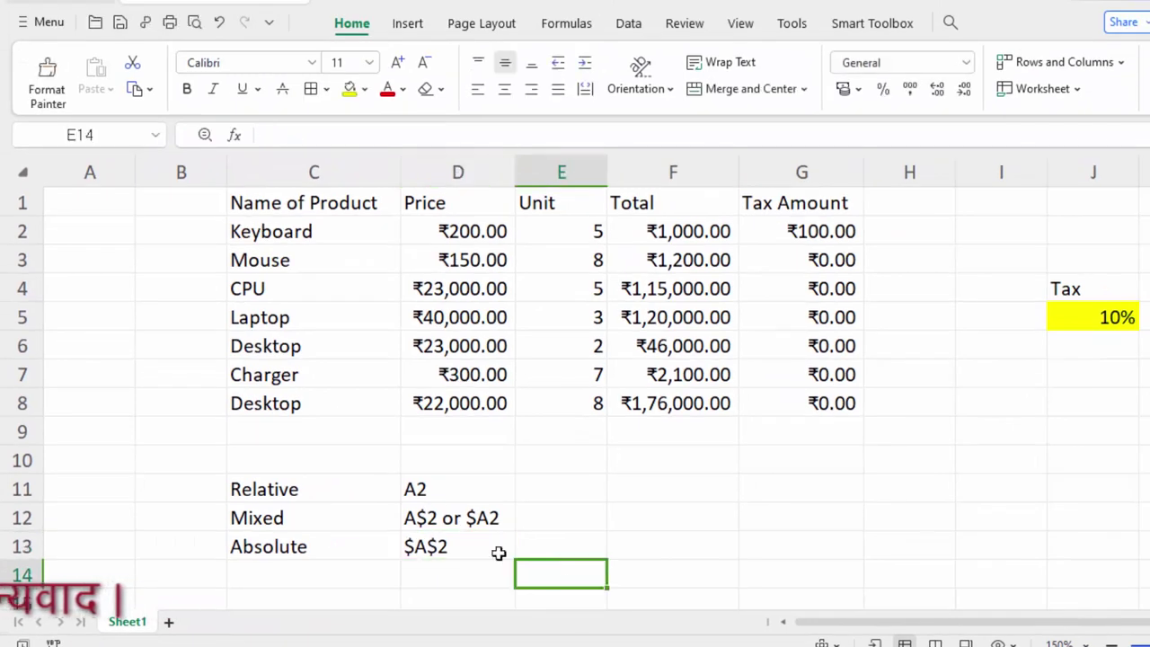
Review the Absolute, Mixed and Relative notes, then check the Keyboard tax formula in G2
{"action": "left_click", "coordinate": [451, 539]}
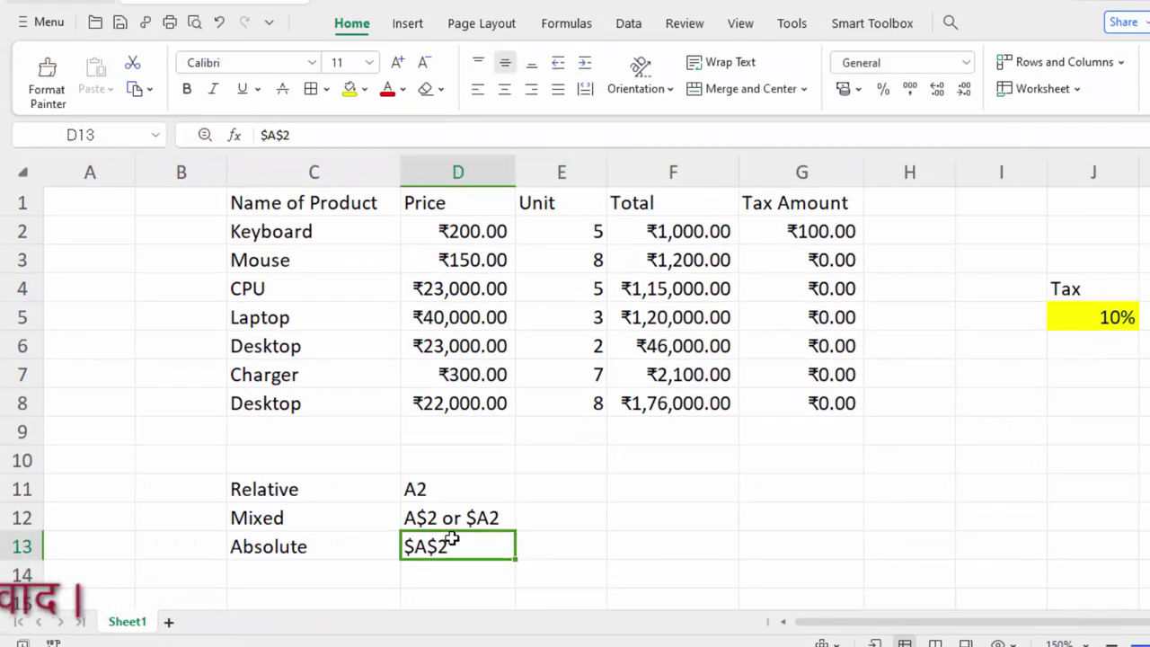
{"action": "left_click", "coordinate": [458, 526]}
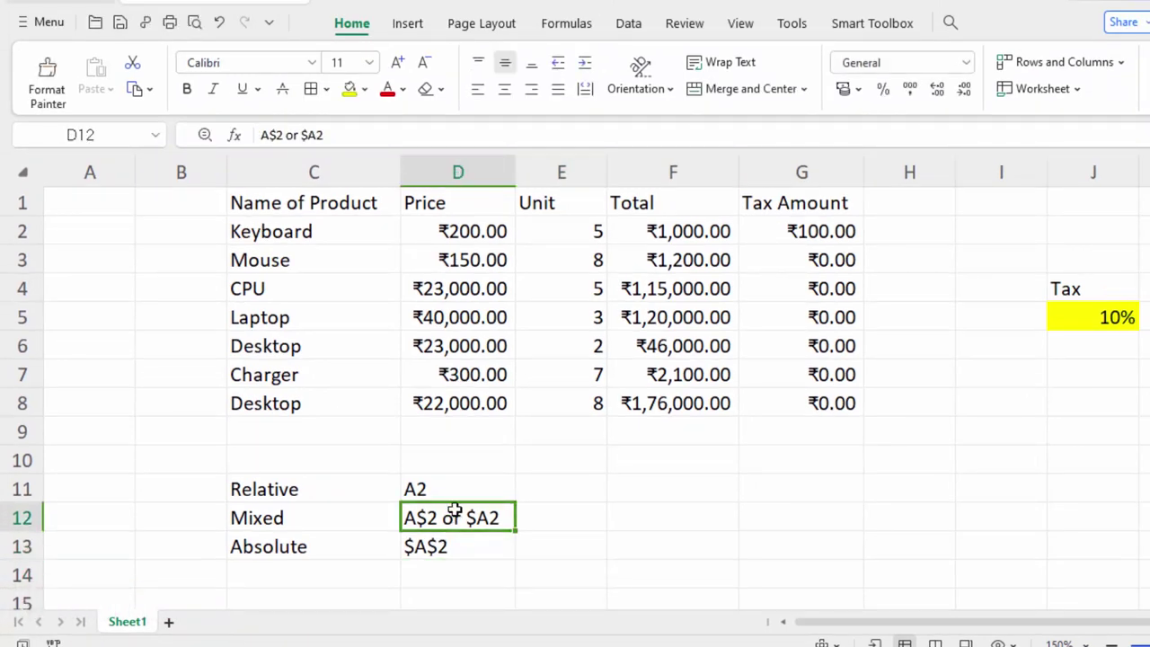
{"action": "left_click", "coordinate": [456, 499]}
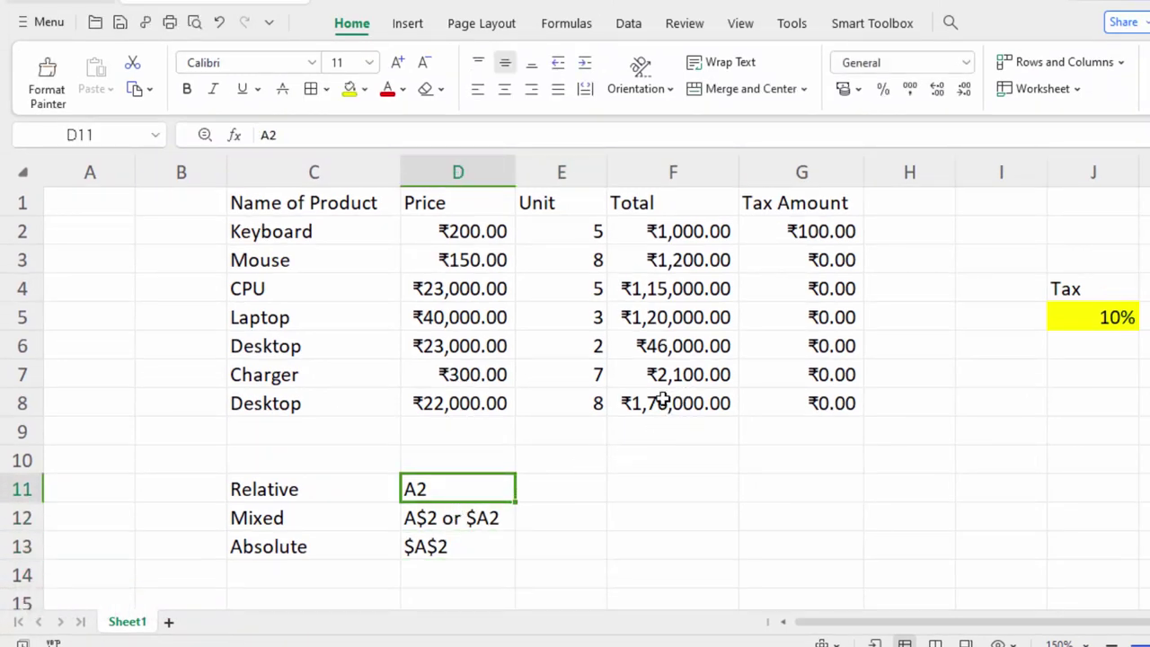
{"action": "left_click", "coordinate": [796, 225]}
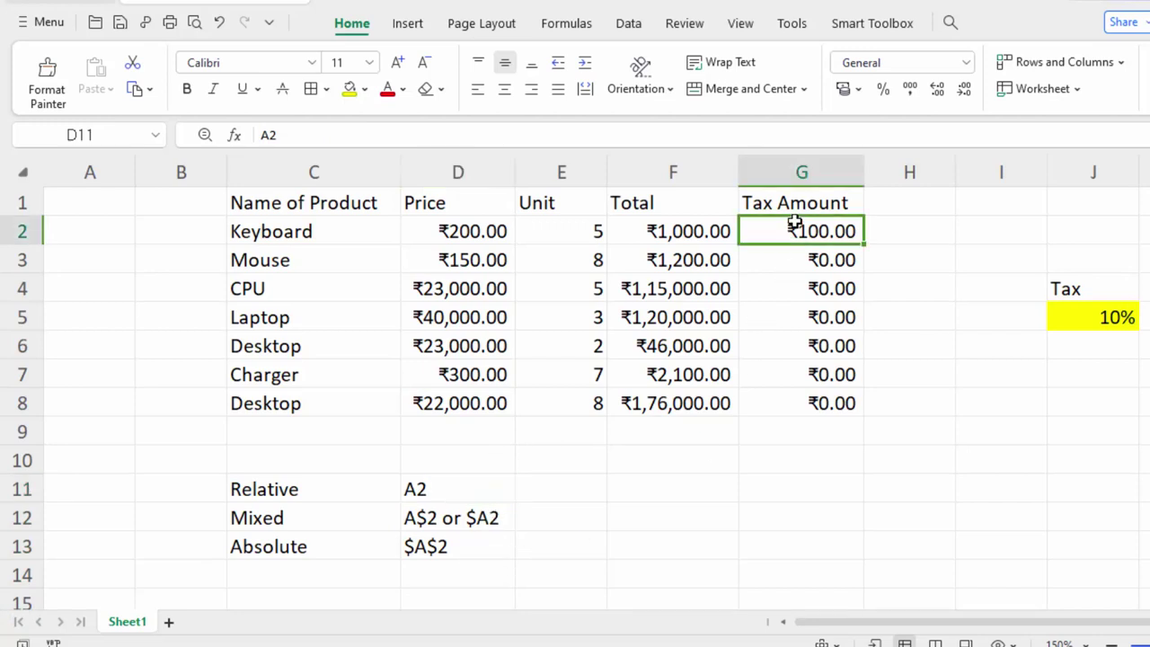
{"action": "key", "text": "F2"}
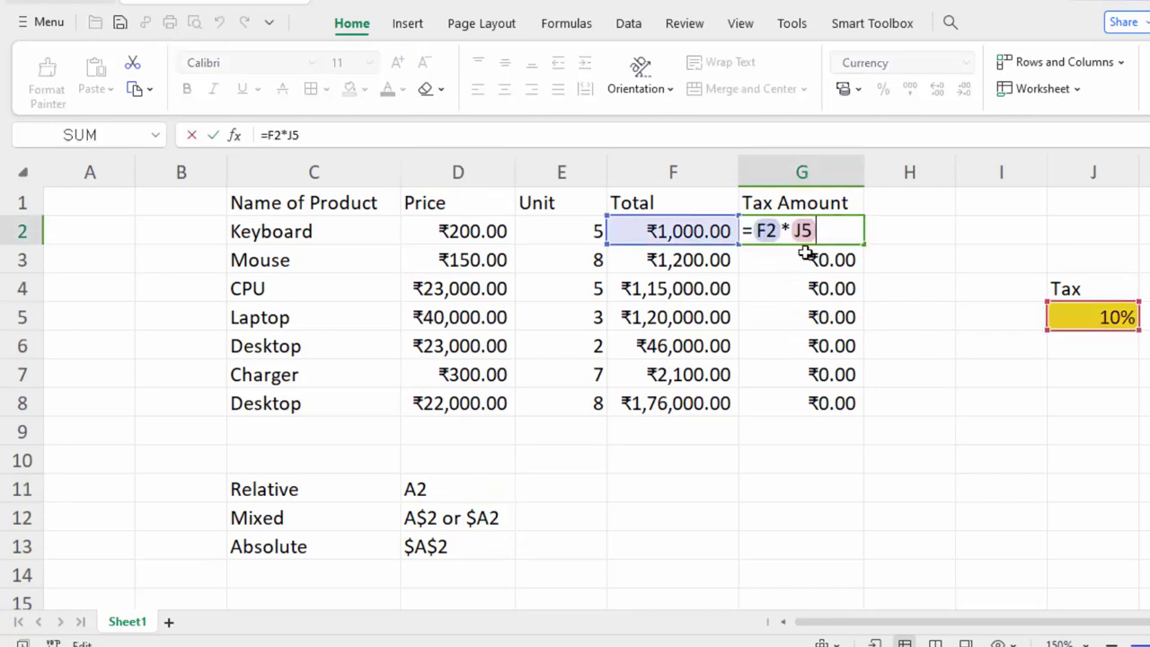
{"action": "key", "text": "Return"}
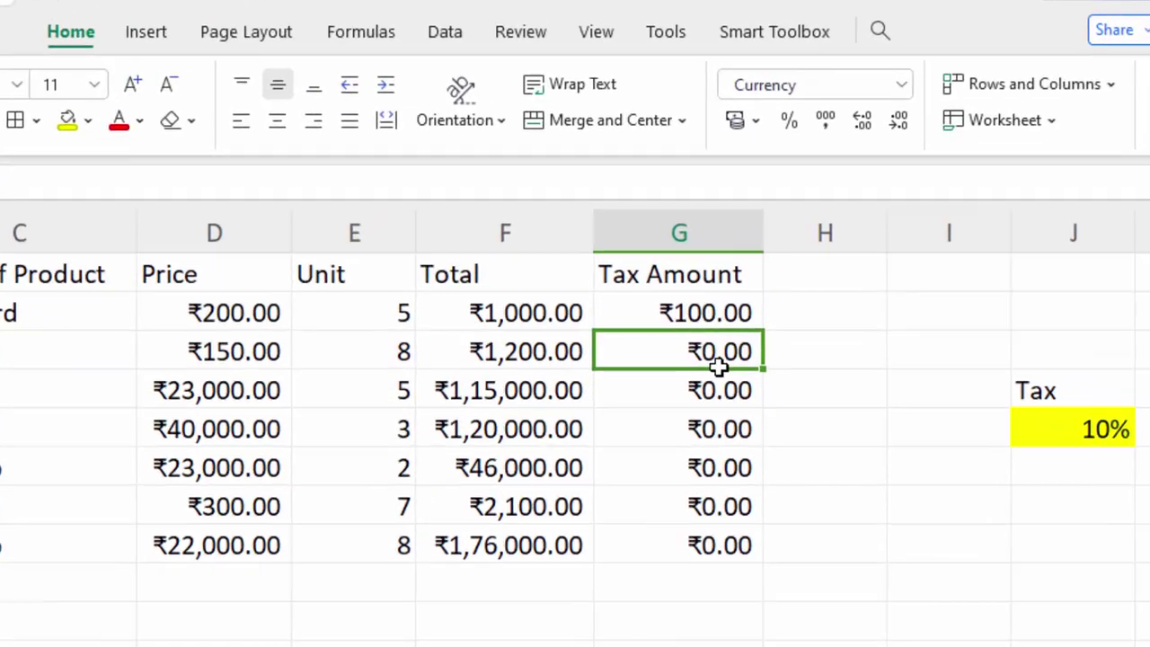
Confirm G3's formula shifted to J6, then begin editing G2's tax formula
{"action": "key", "text": "F2"}
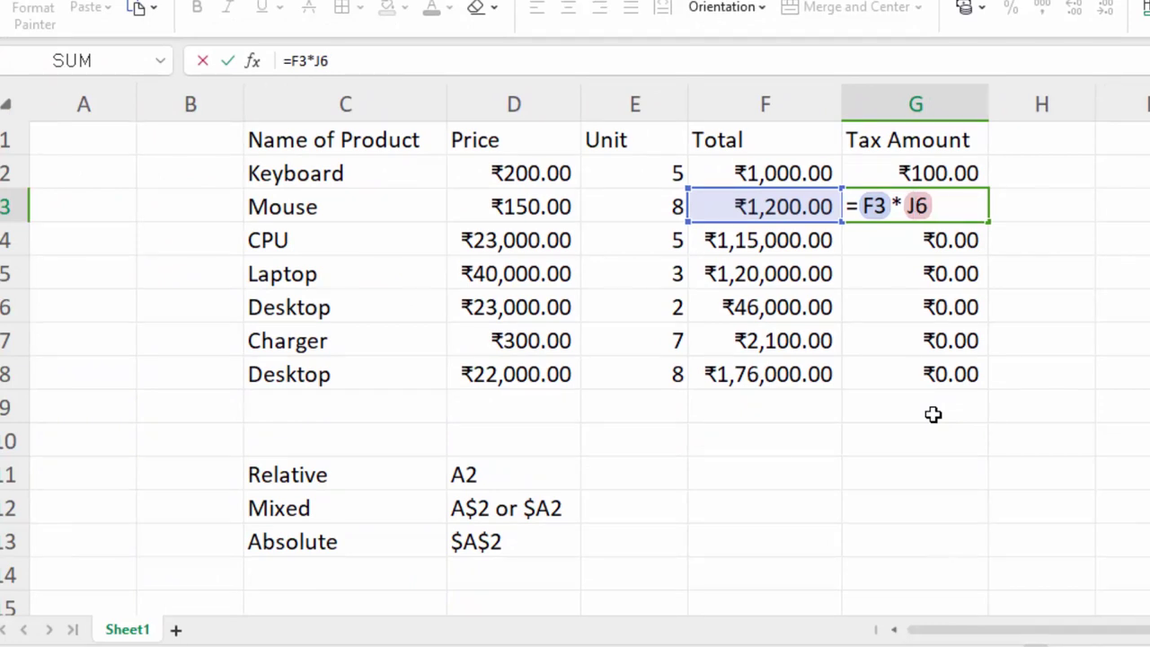
{"action": "left_click", "coordinate": [926, 239]}
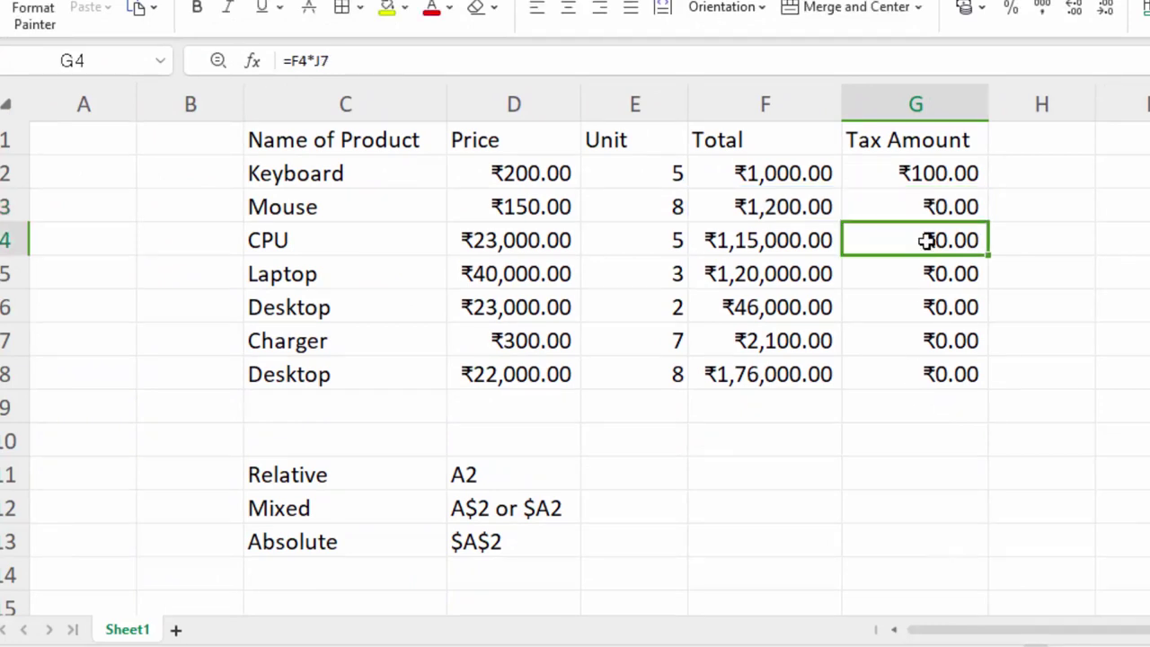
{"action": "left_click", "coordinate": [960, 170]}
{"action": "double_click", "coordinate": [959, 174]}
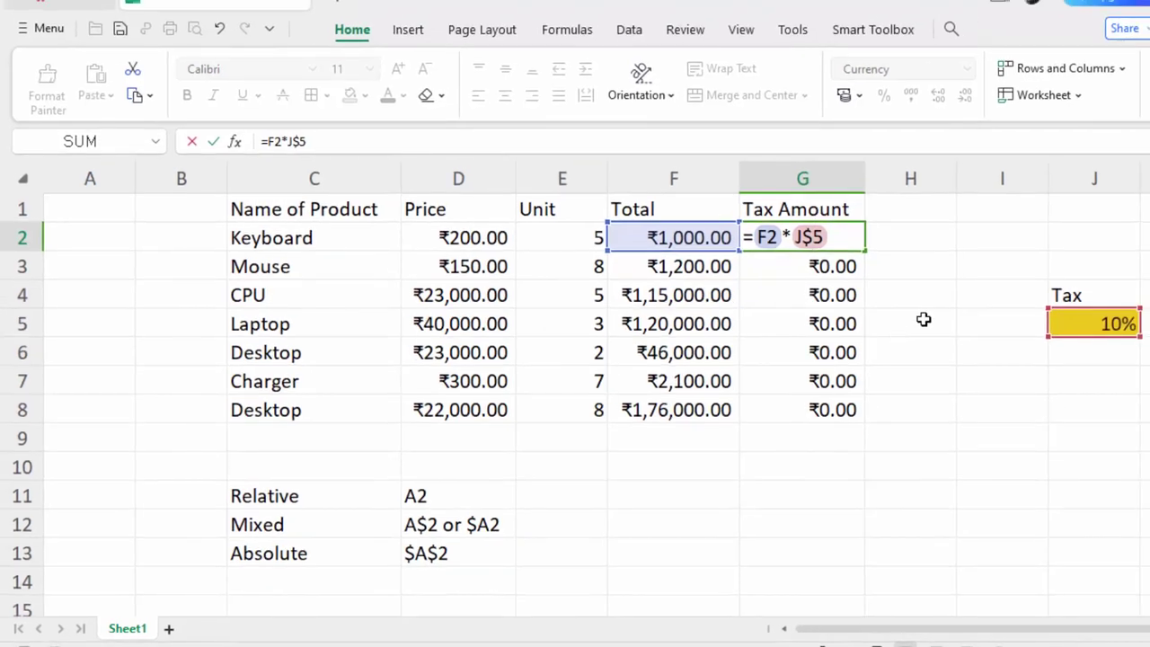
Commit =F2*J$5 in G2, fill it down to G8, and select table C1:G8
{"action": "key", "text": "Return"}
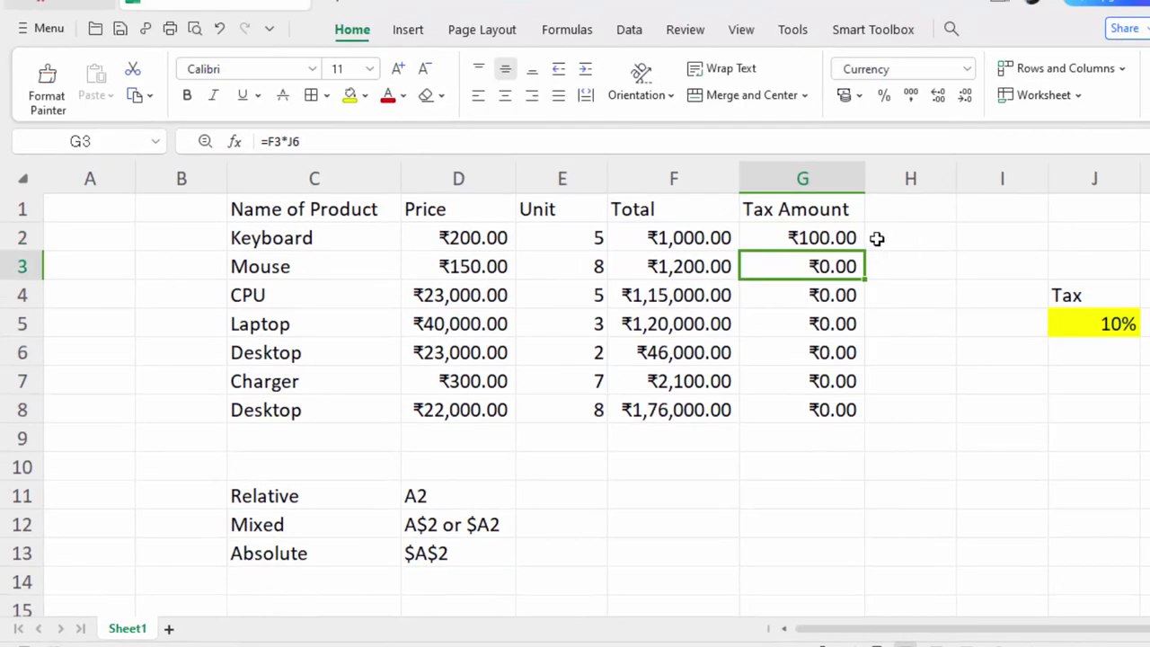
{"action": "left_click", "coordinate": [854, 245]}
{"action": "left_click_drag", "start_coordinate": [864, 248], "coordinate": [865, 422]}
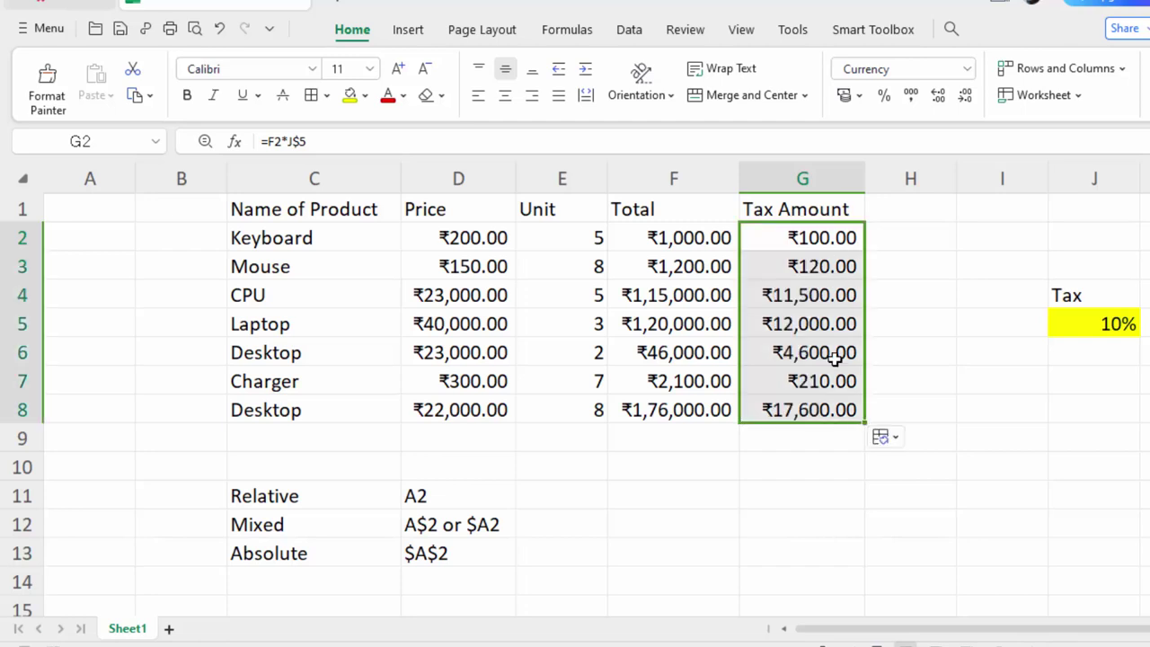
{"action": "left_click", "coordinate": [784, 389]}
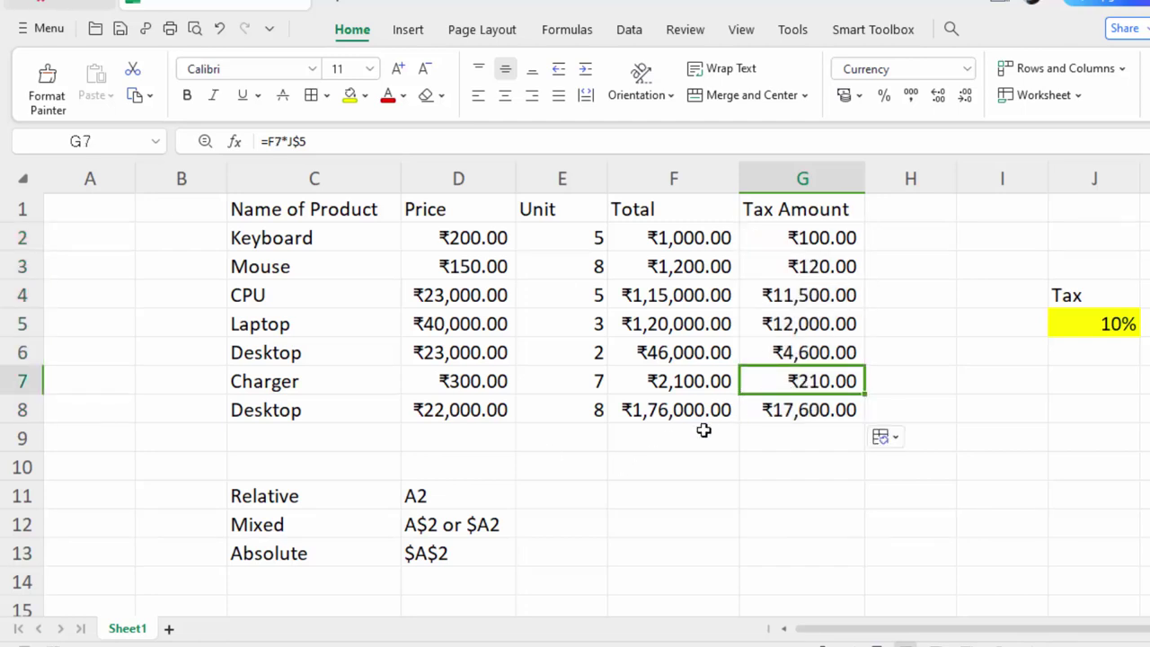
{"action": "left_click", "coordinate": [454, 294]}
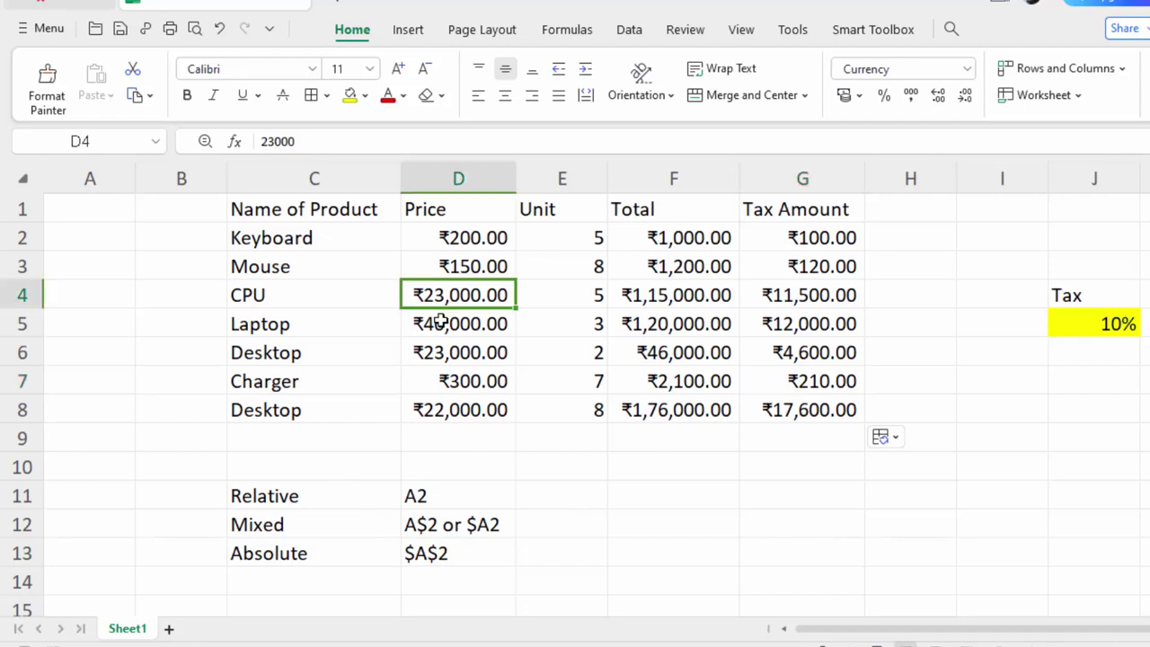
{"action": "key", "text": "ctrl+a"}
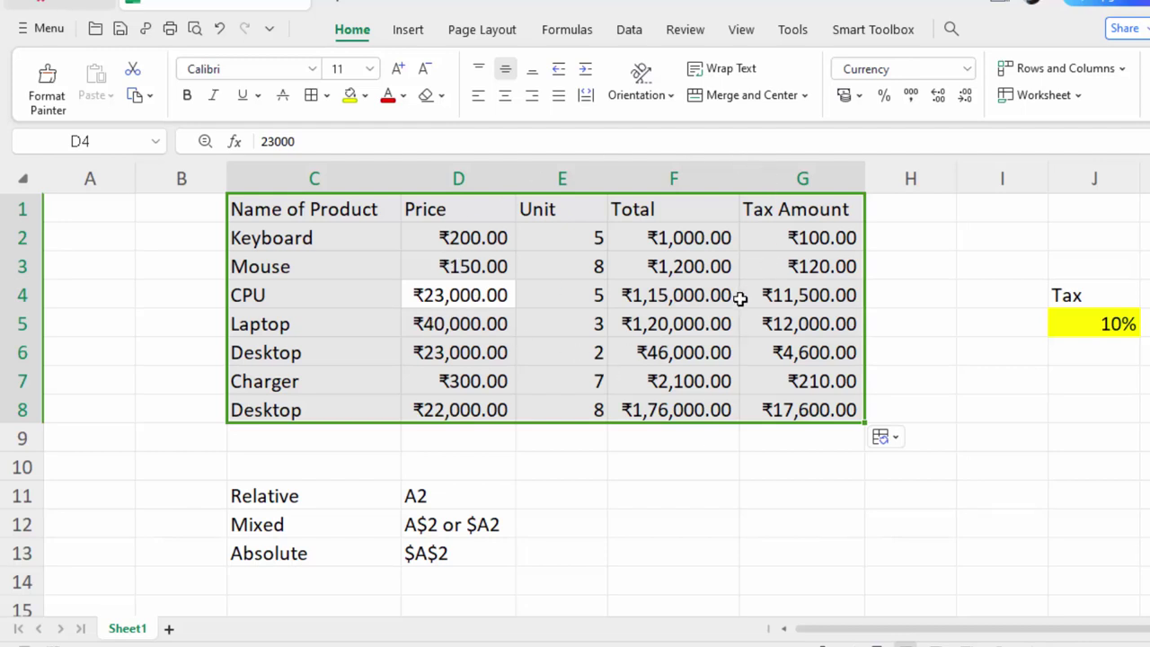
Apply All Borders to table C1:G8, then select the area B1:K14
{"action": "key", "text": "alt"}
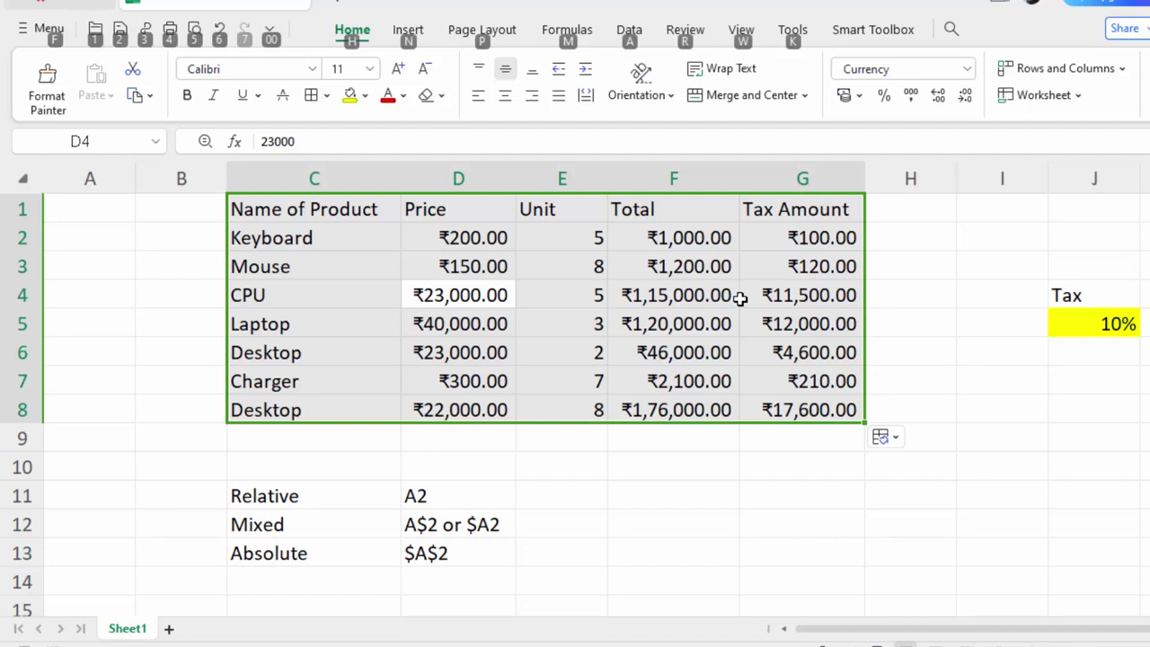
{"action": "key", "text": "h"}
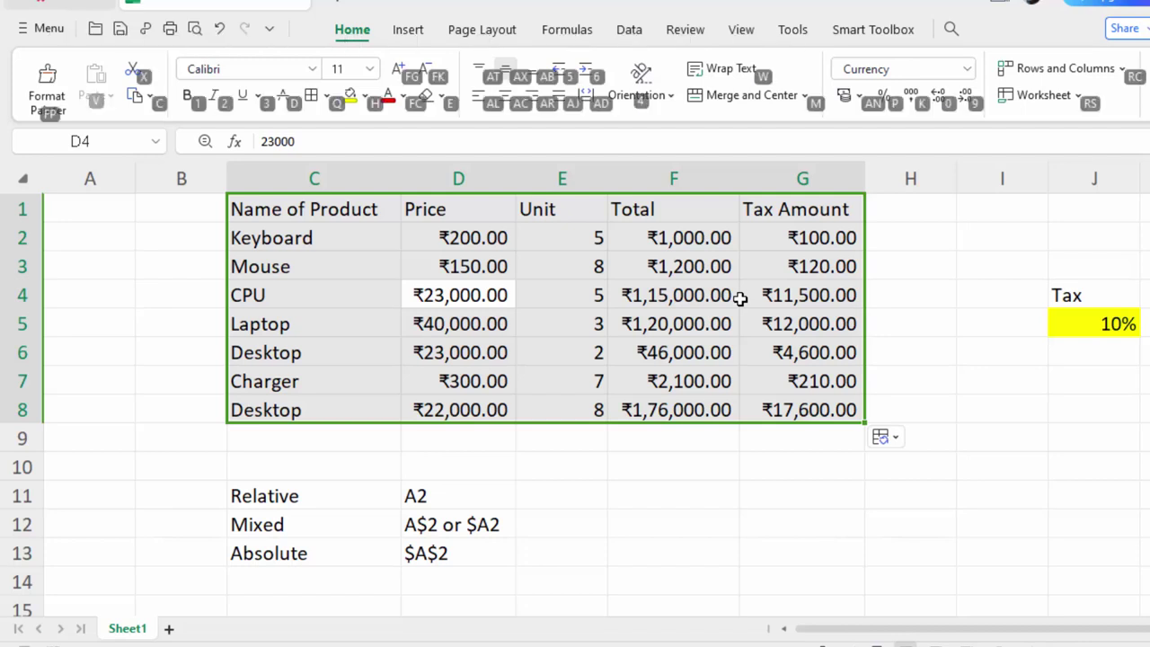
{"action": "key", "text": "q"}
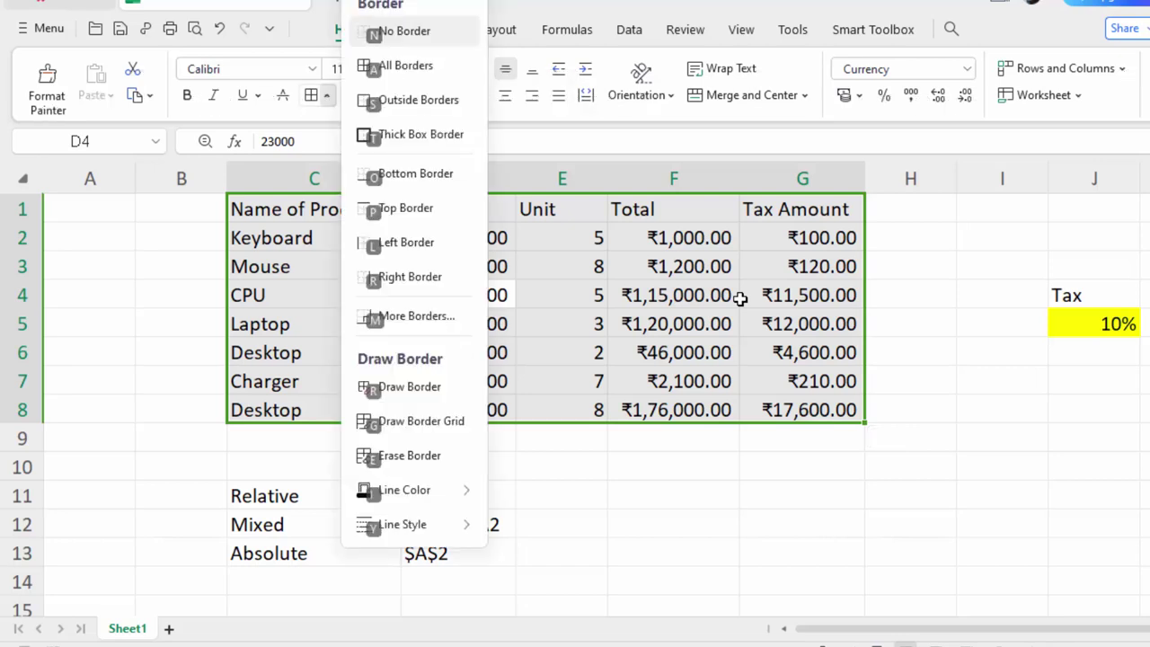
{"action": "key", "text": "a"}
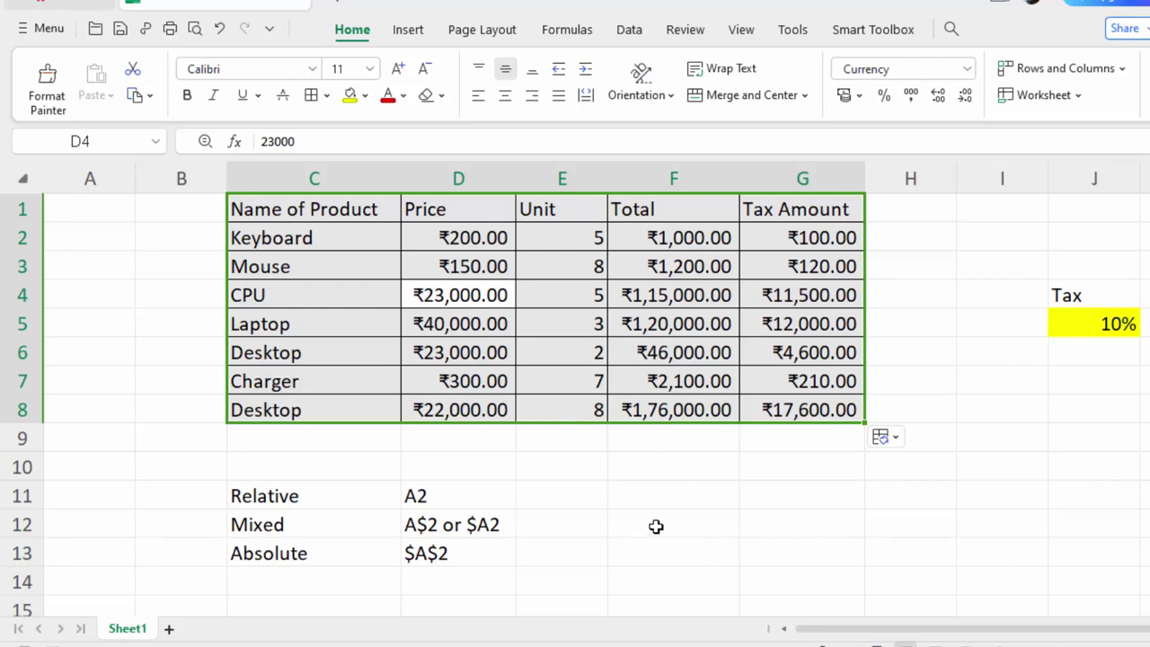
{"action": "left_click_drag", "start_coordinate": [1145, 577], "coordinate": [153, 144]}
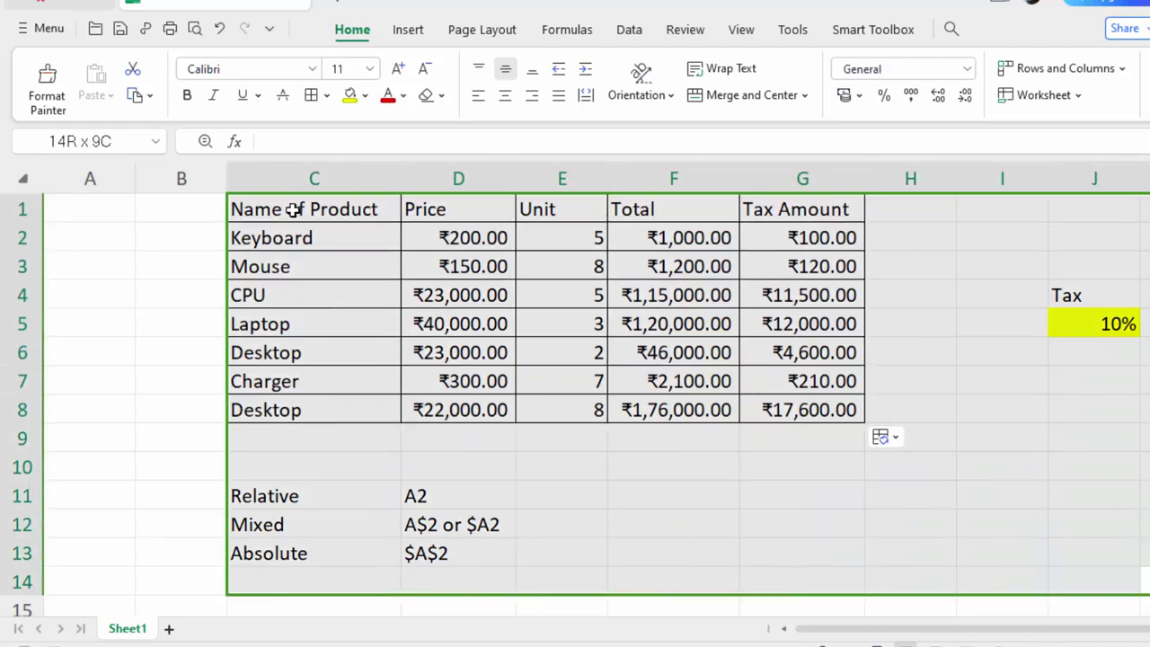